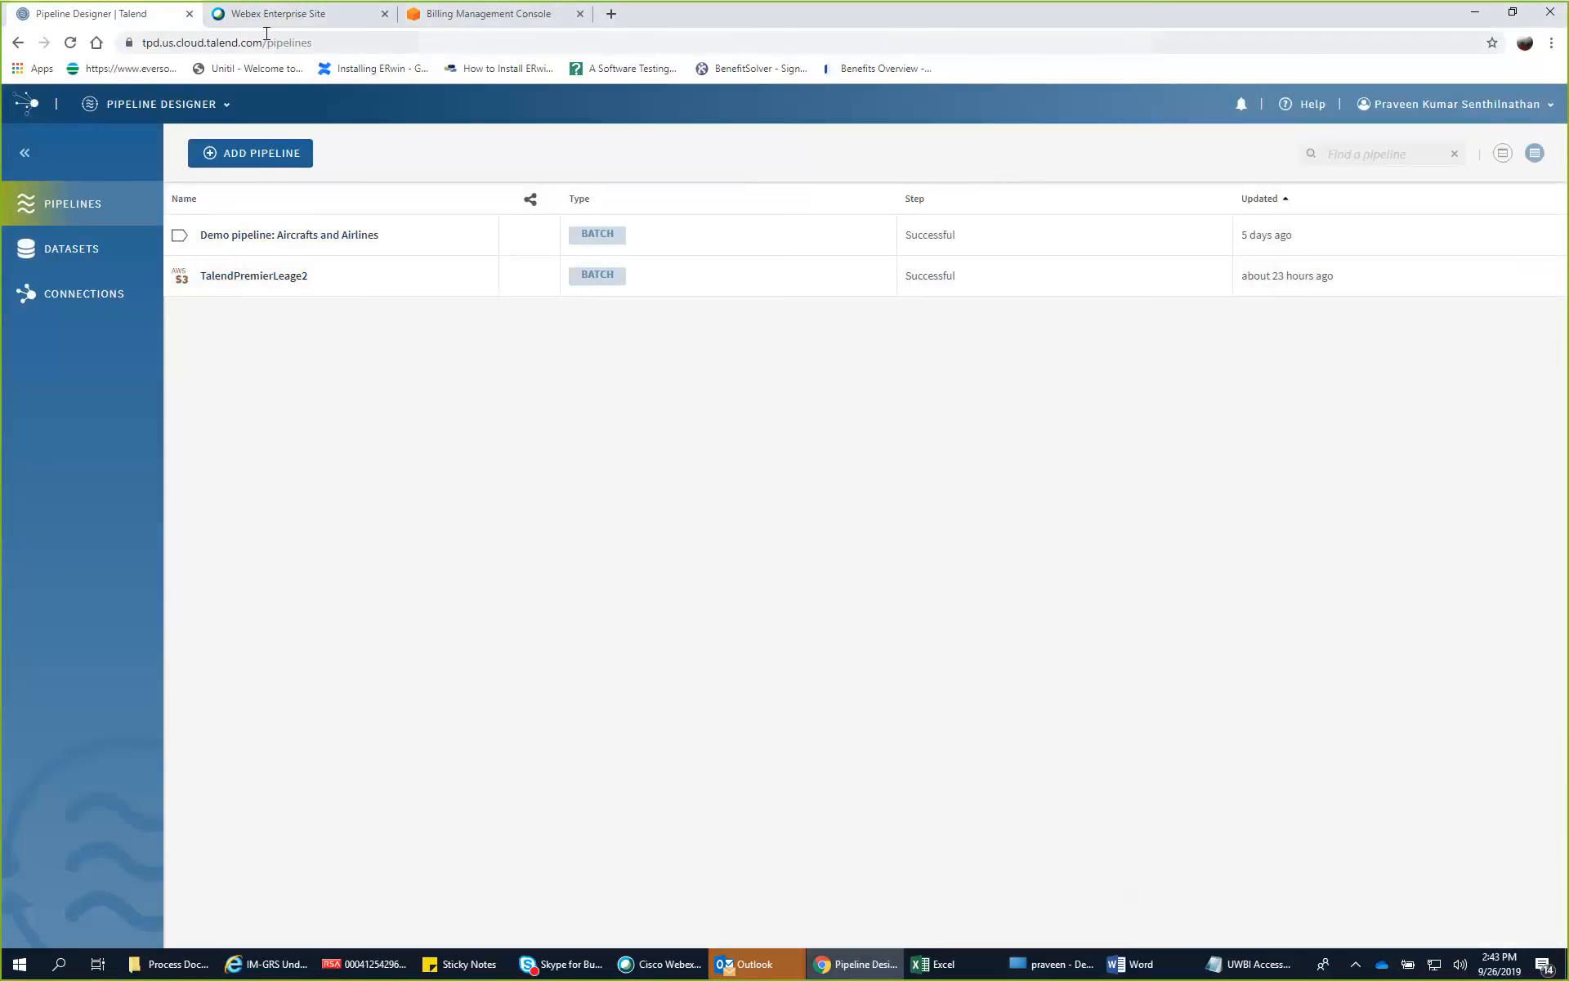
Step: Look over the available Talend applications and review the lists of connections and datasets
{"action": "left_click", "coordinate": [224, 108]}
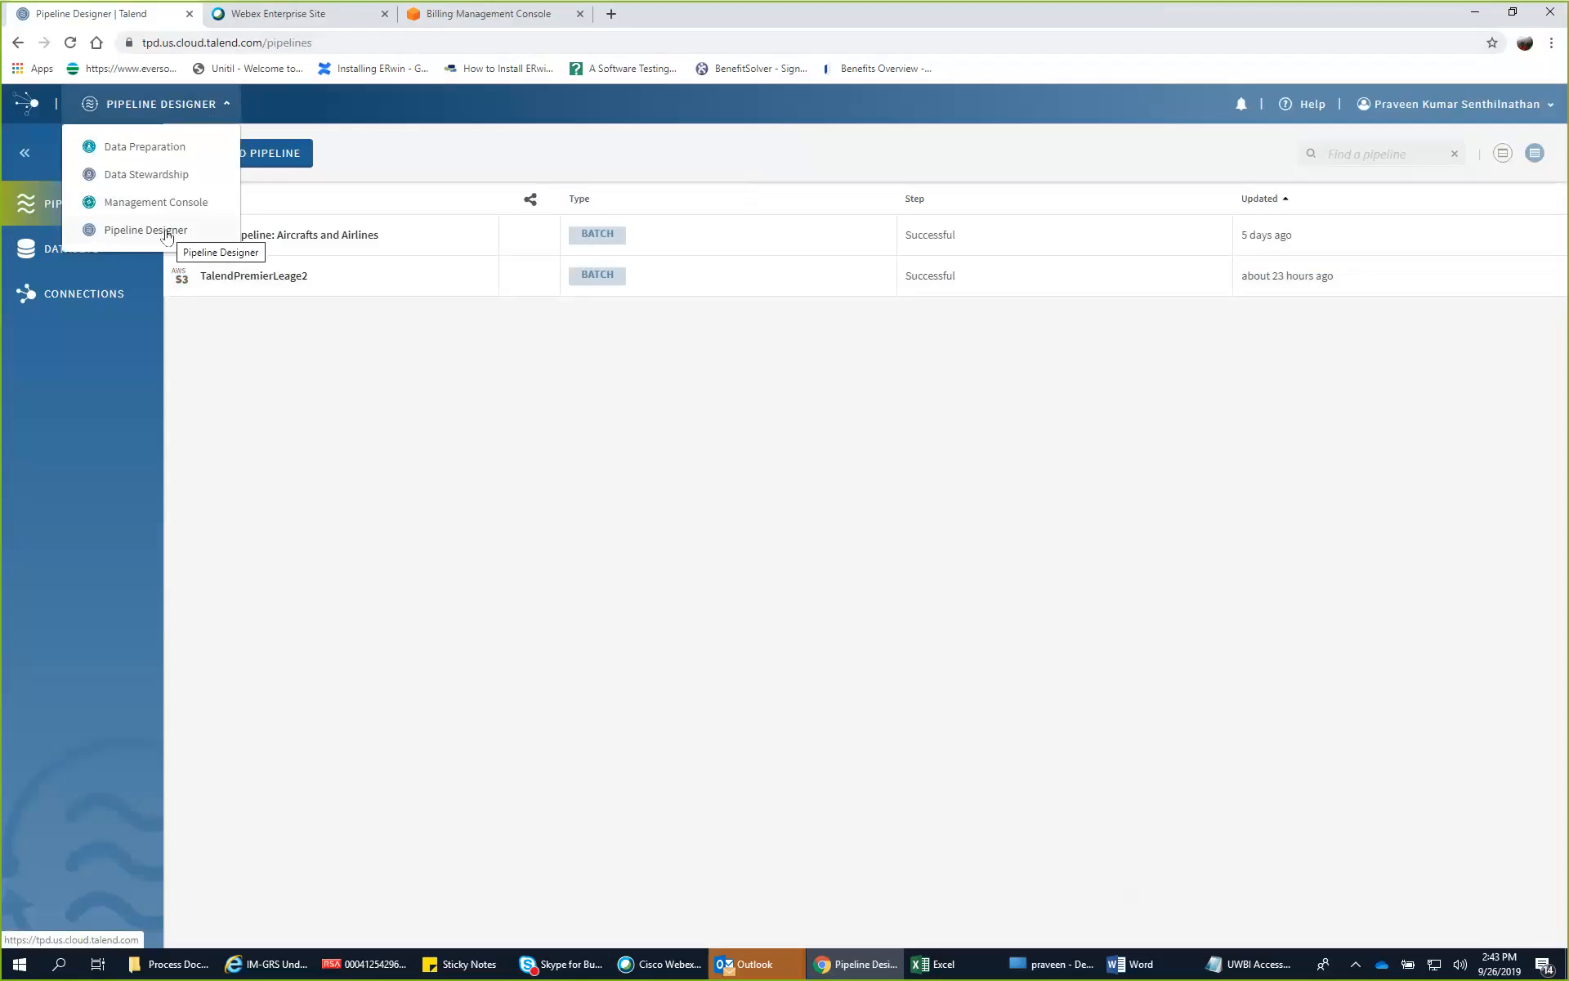
{"action": "left_click", "coordinate": [269, 357]}
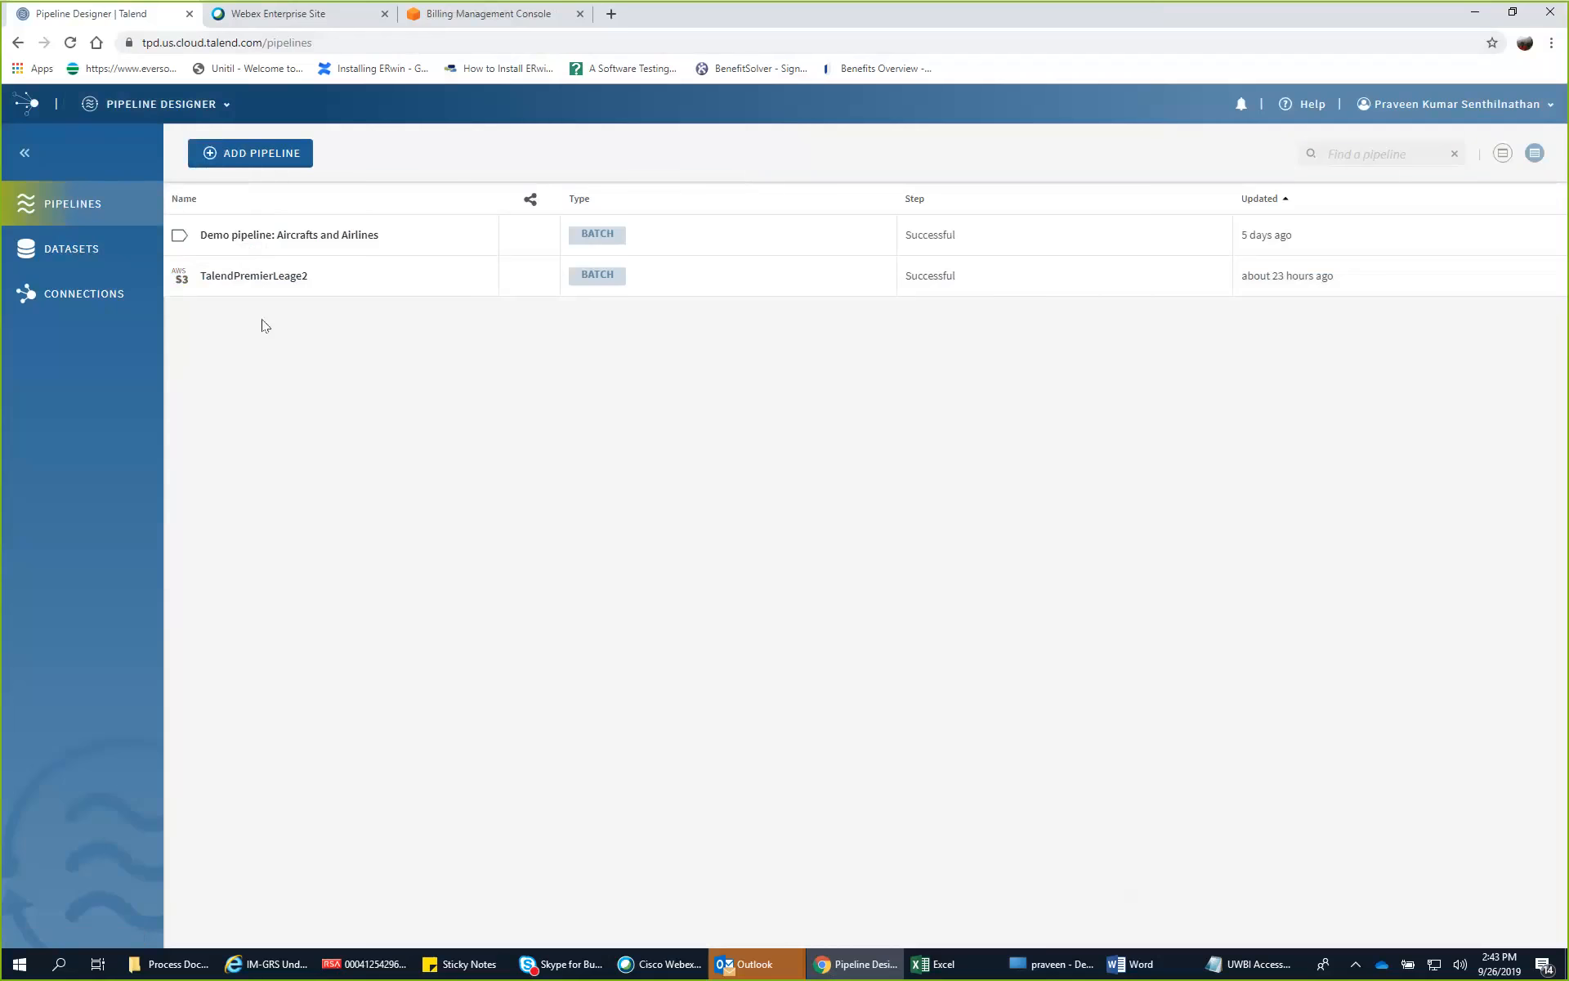
{"action": "left_click", "coordinate": [87, 302]}
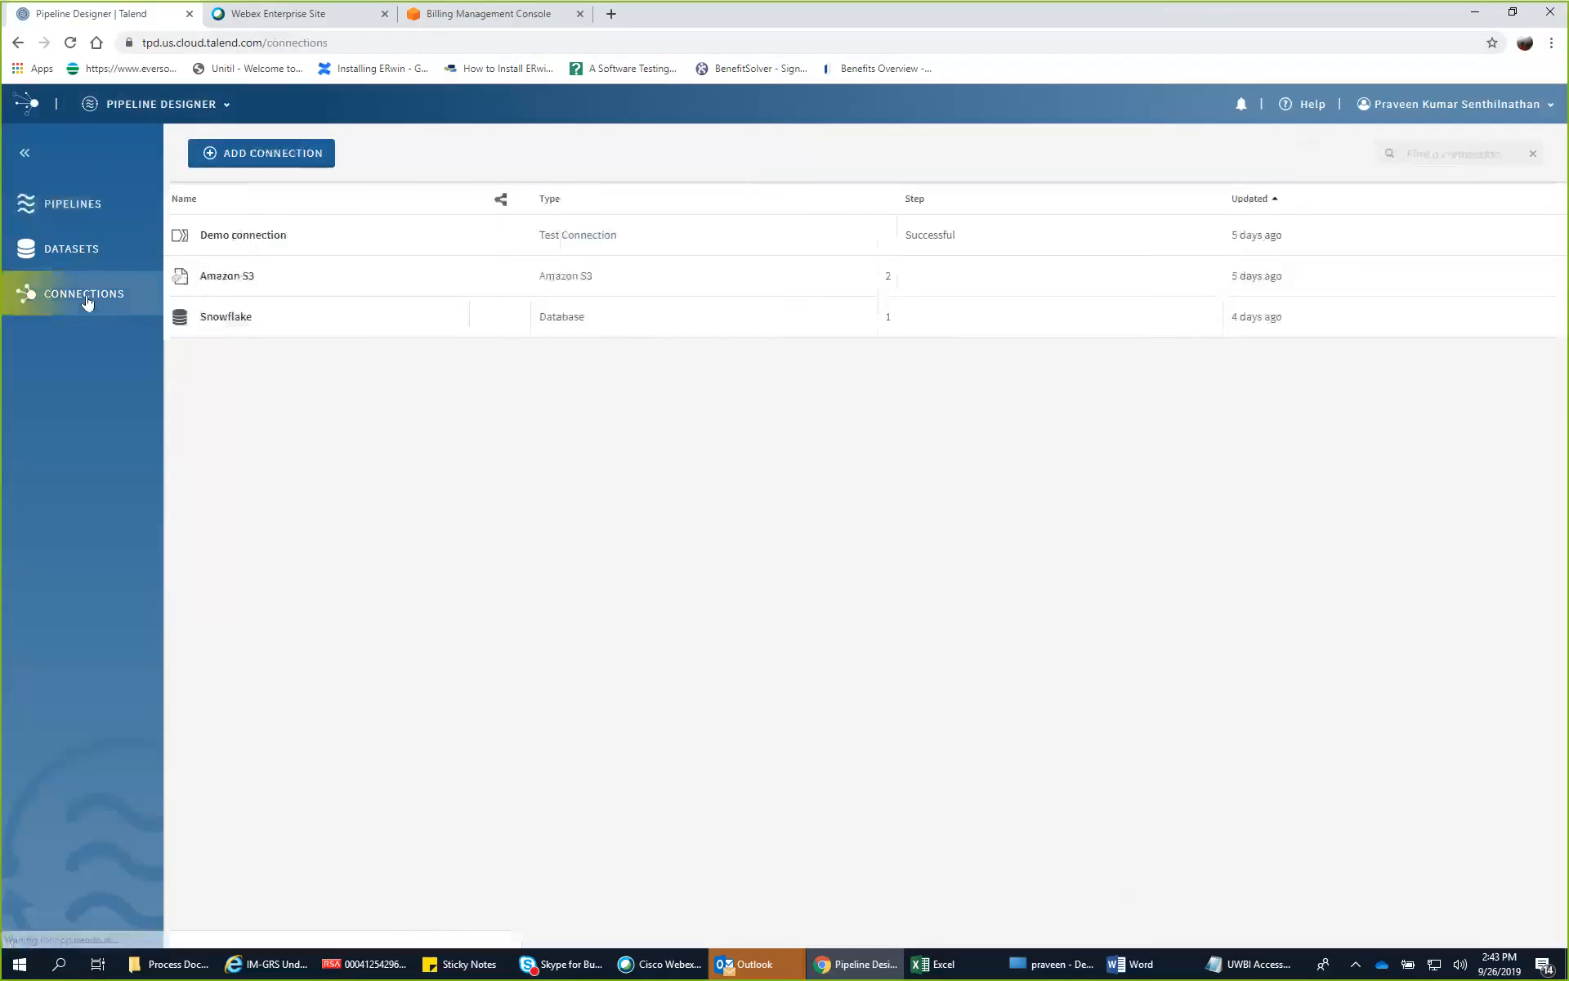
{"action": "left_click", "coordinate": [71, 256]}
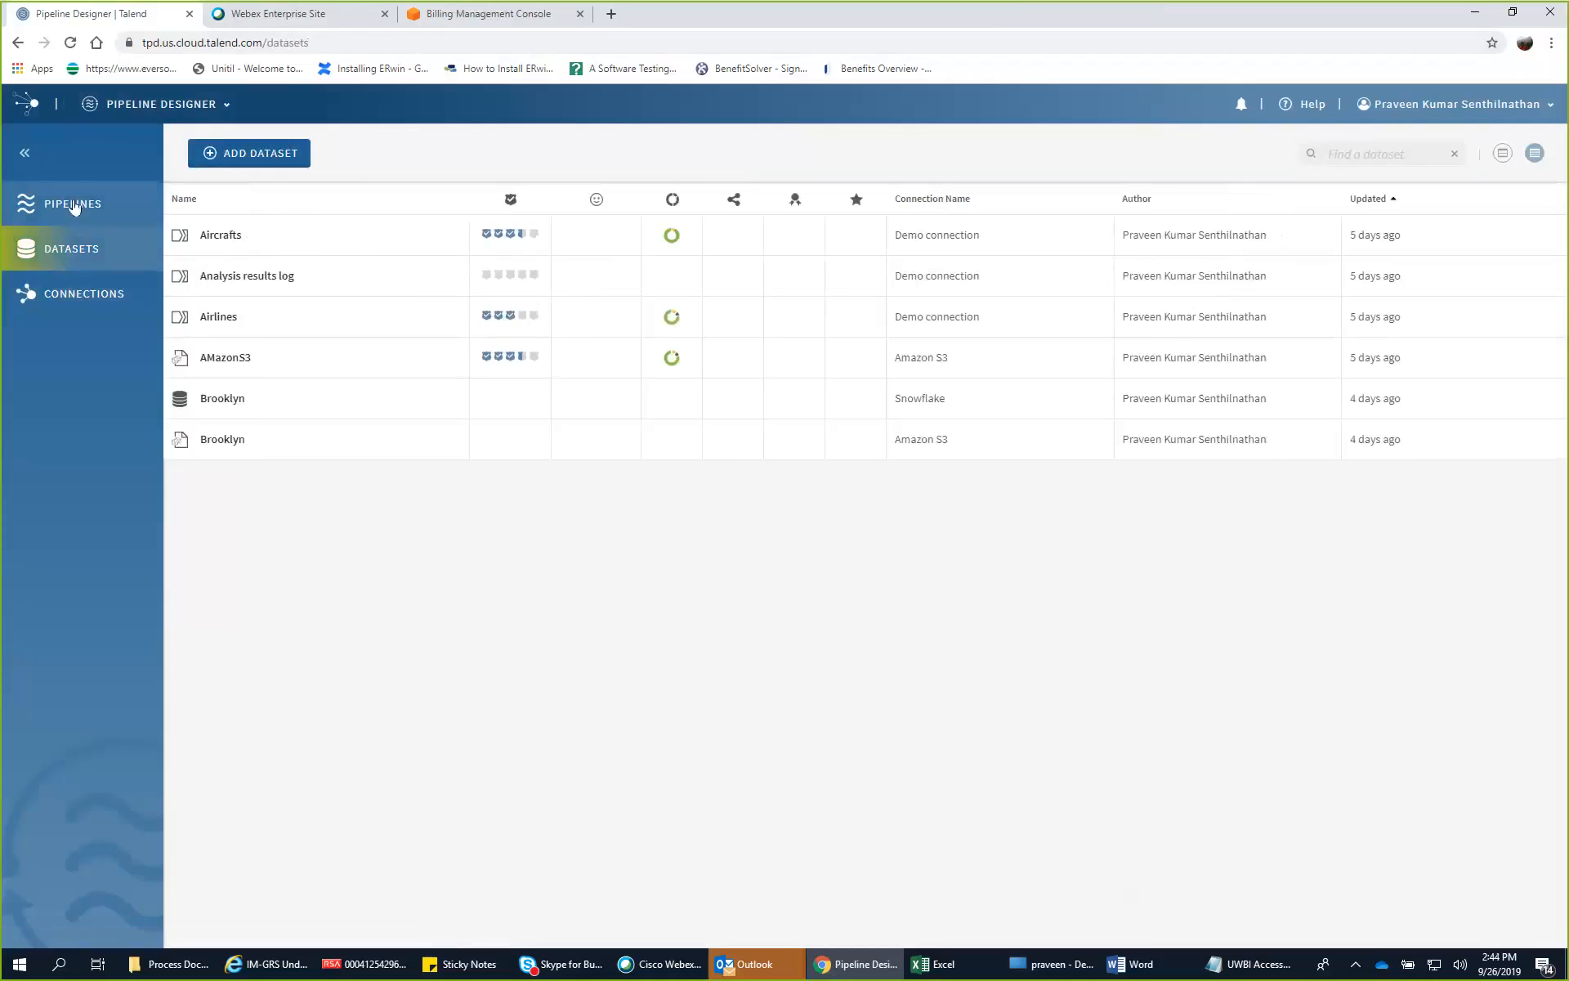
{"action": "left_click", "coordinate": [72, 300]}
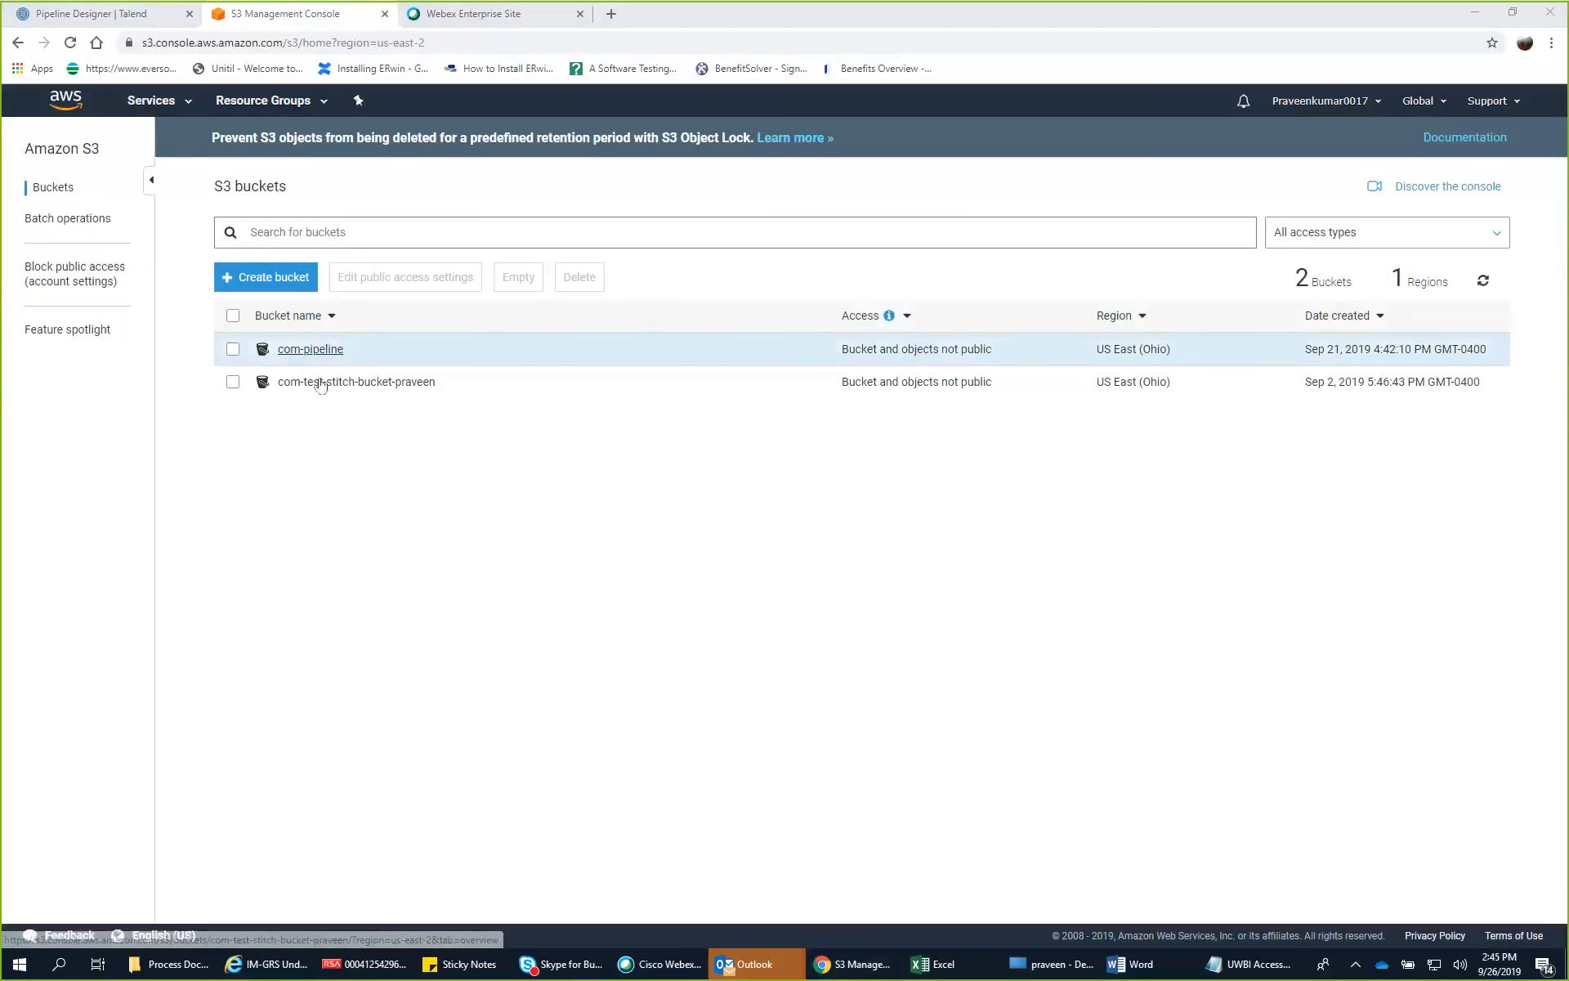
Step: View the files in the com-pipeline S3 bucket, and view the Amazon S3 connection's properties in Pipeline Designer
{"action": "left_click", "coordinate": [316, 350]}
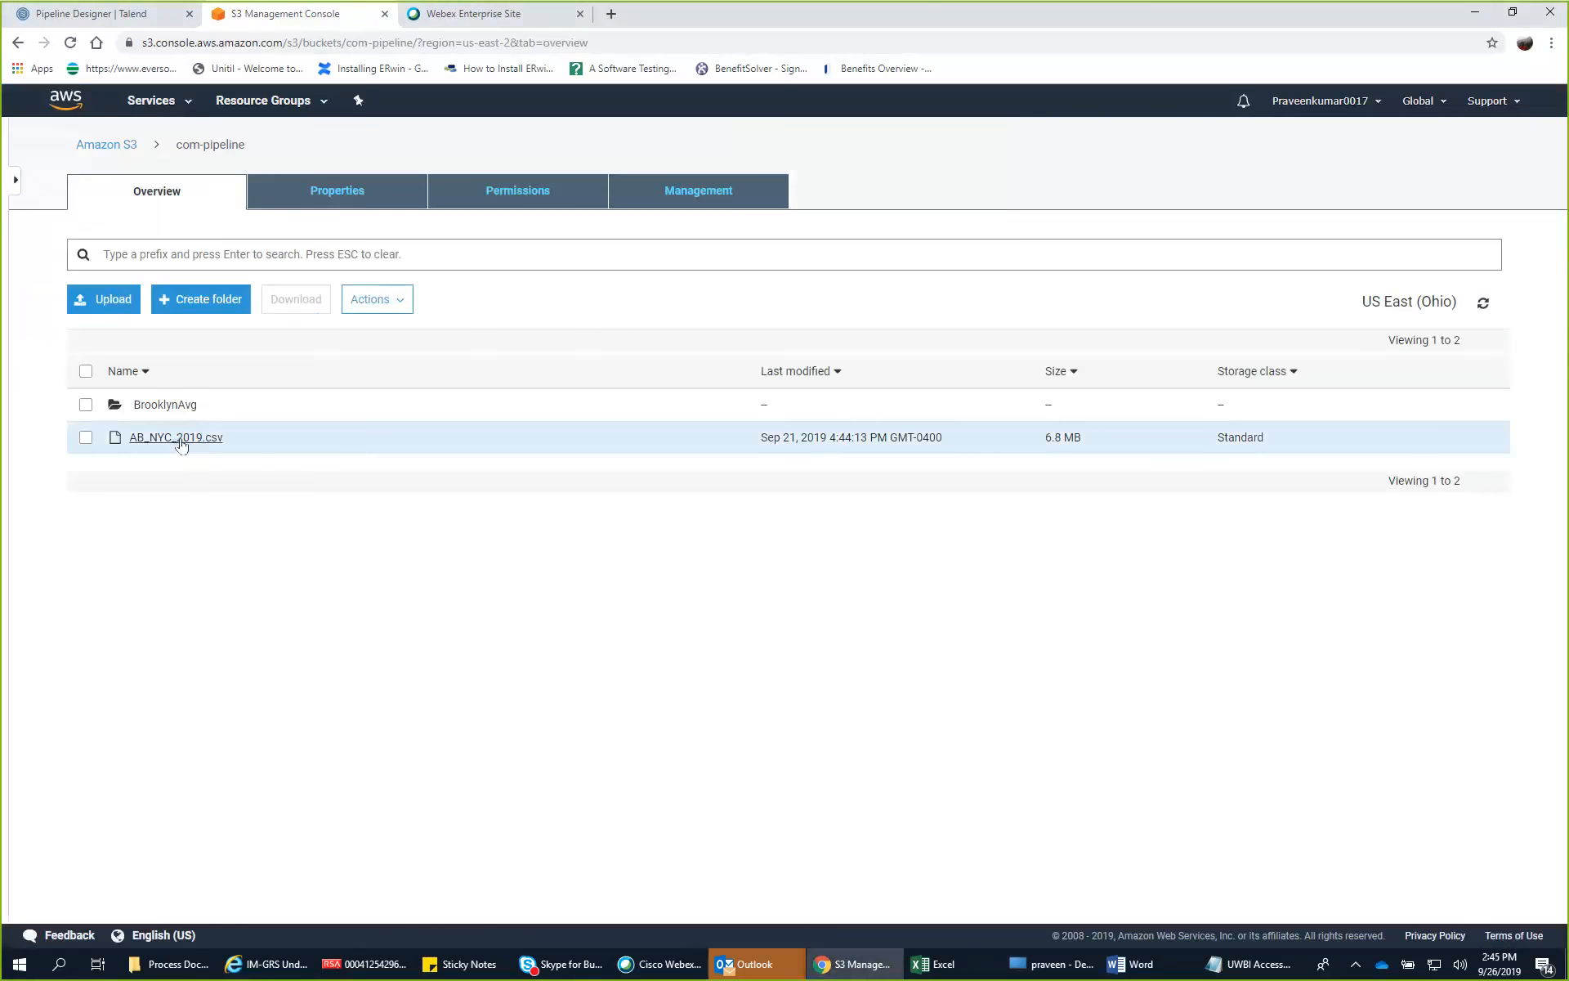
{"action": "left_click", "coordinate": [108, 16]}
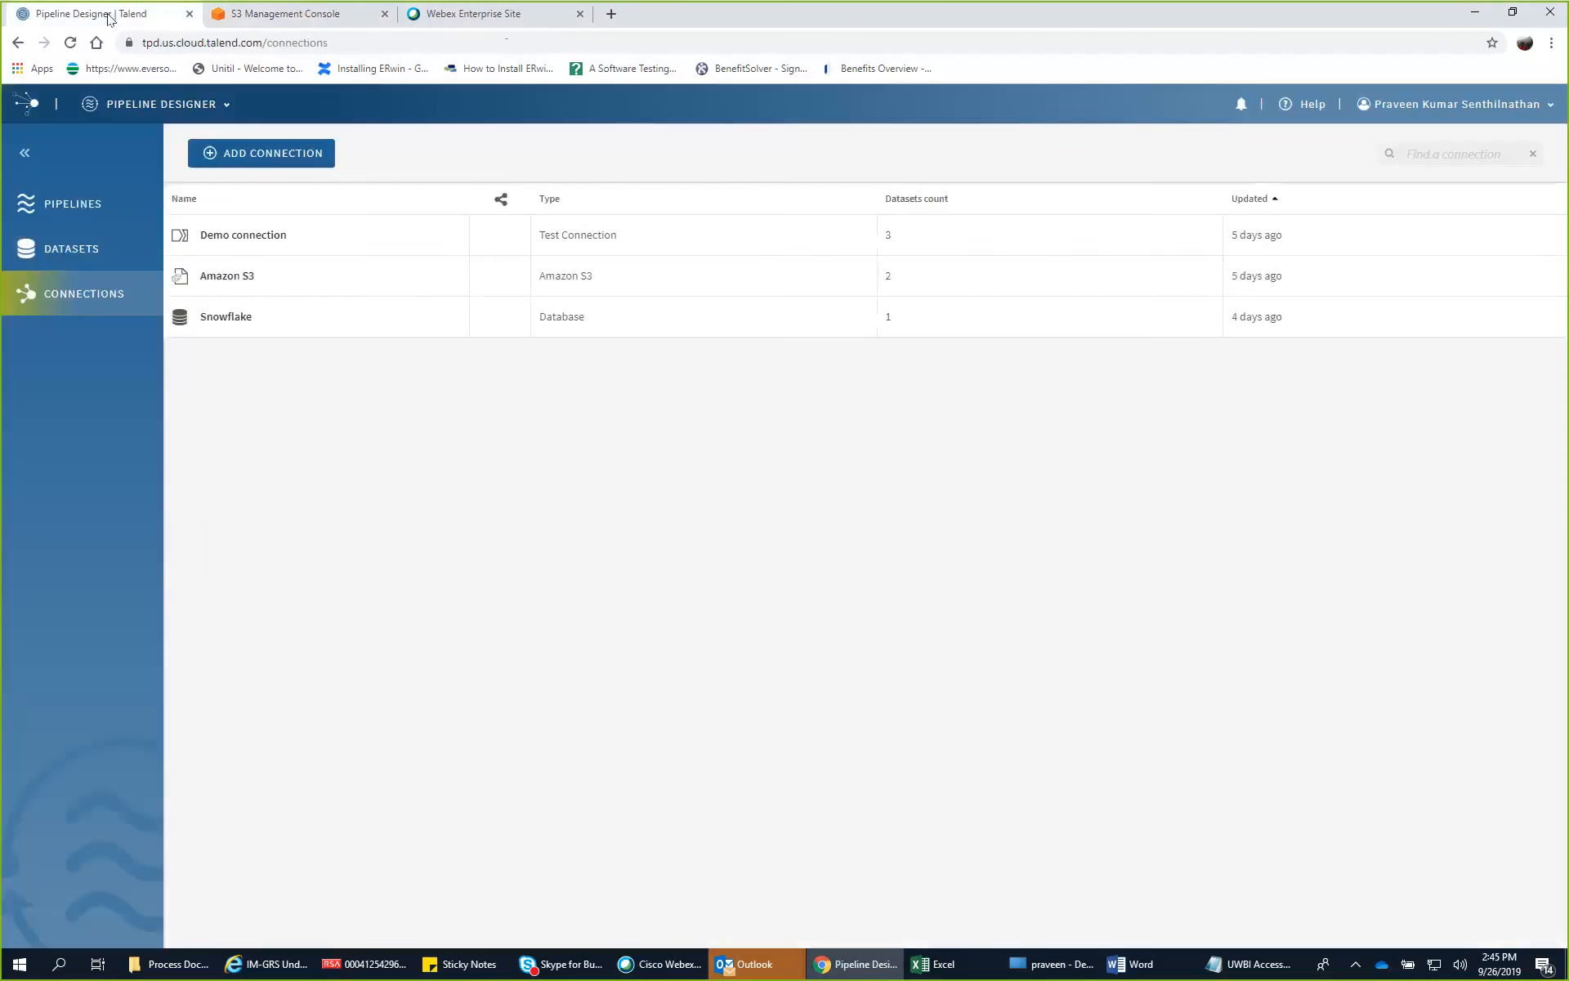
{"action": "left_click", "coordinate": [221, 280]}
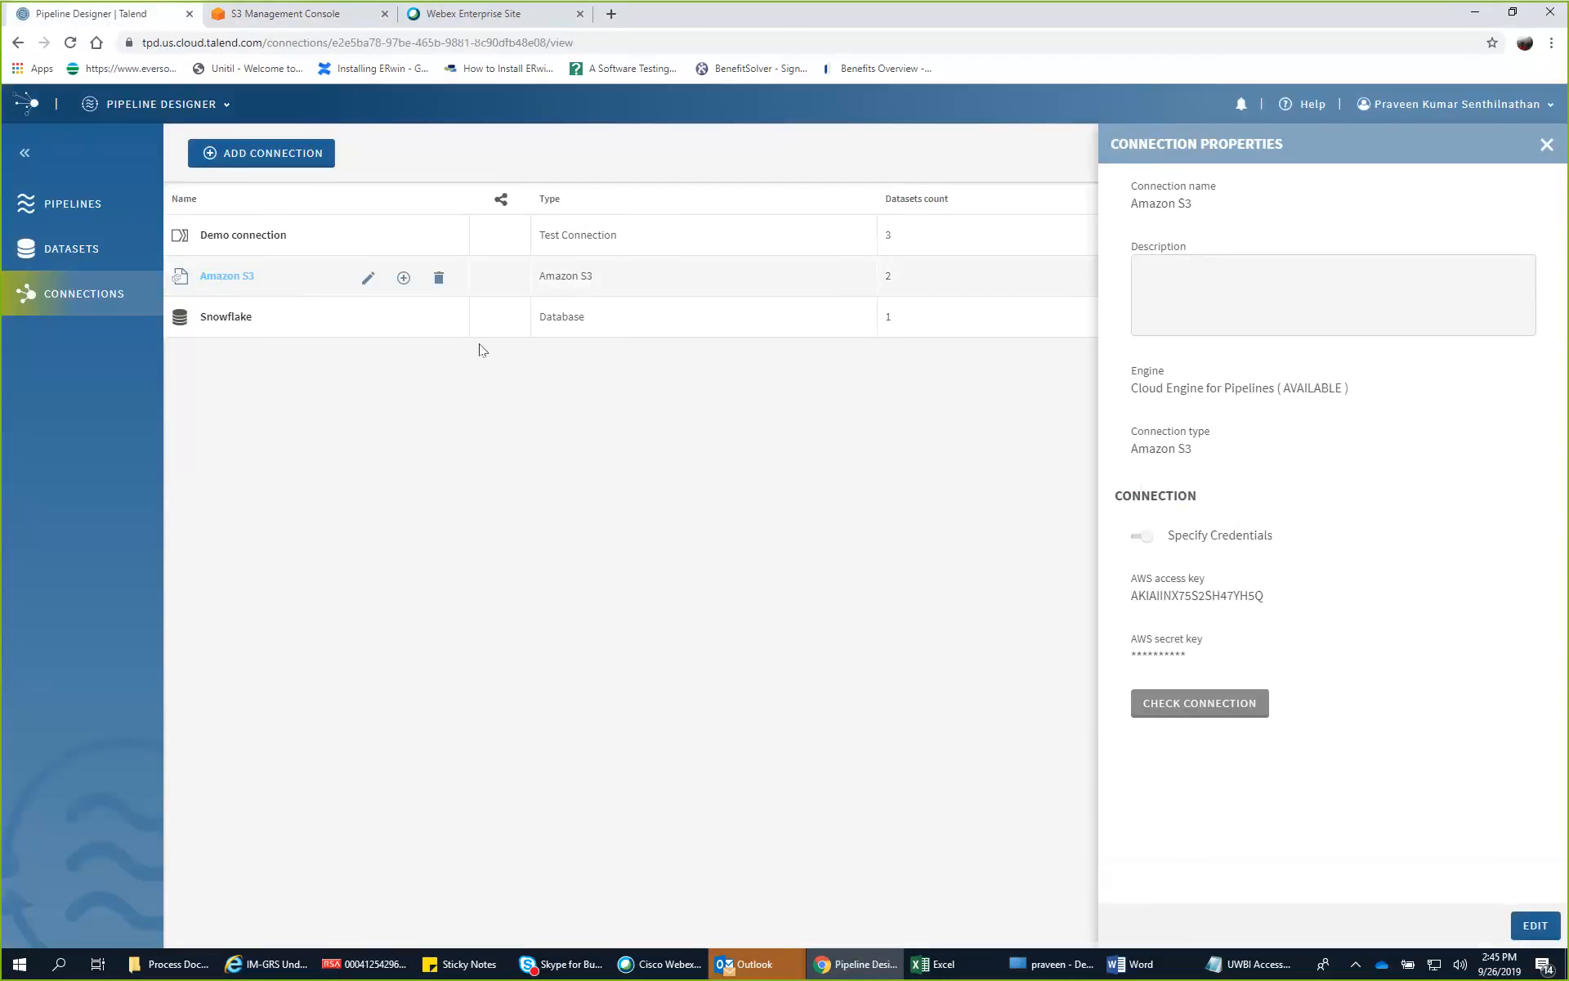
Step: Examine the AMazonS3 dataset's sample records and check them against the source bucket in the S3 console
{"action": "left_click", "coordinate": [68, 257]}
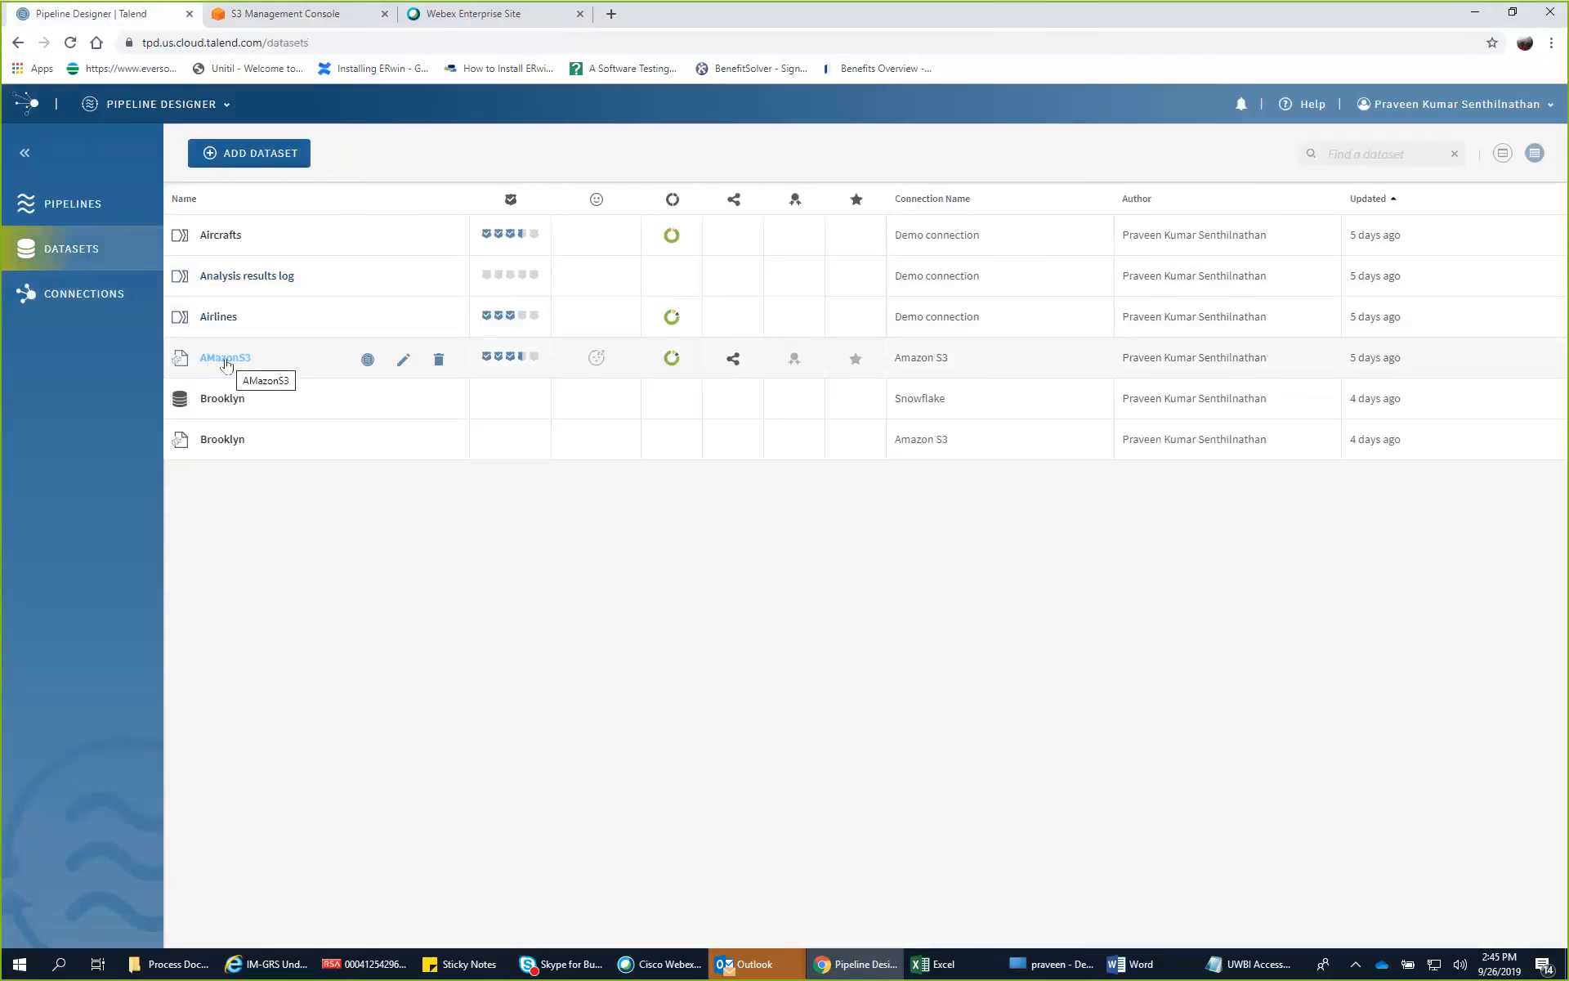
{"action": "left_click", "coordinate": [226, 359]}
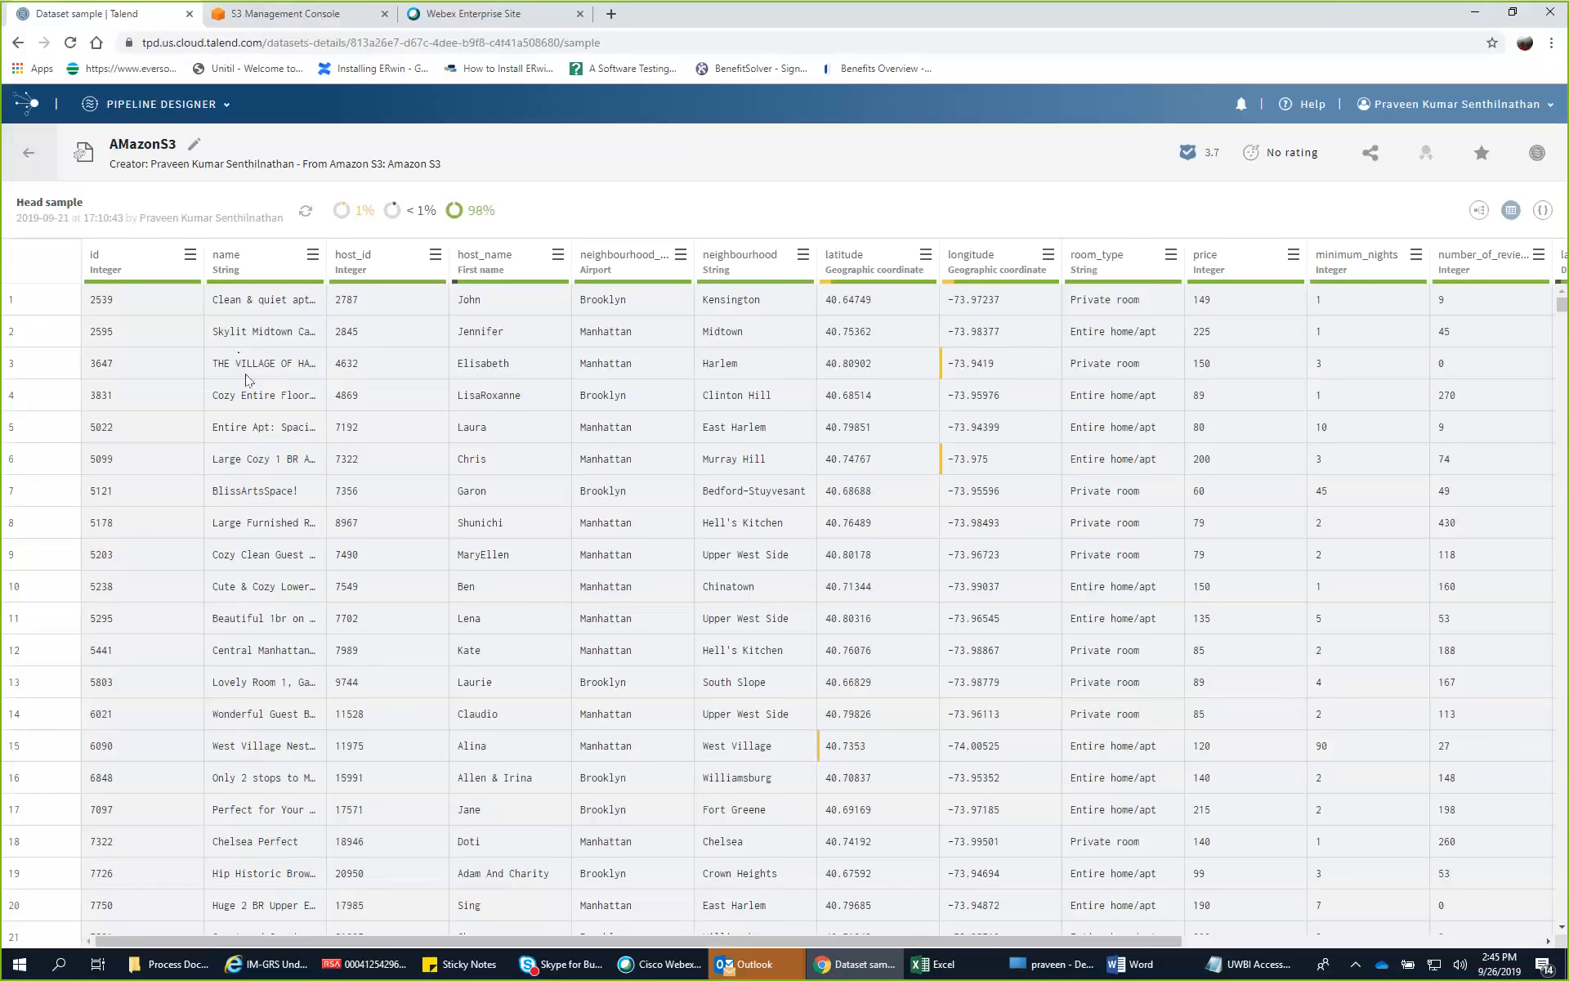
{"action": "left_click", "coordinate": [286, 13]}
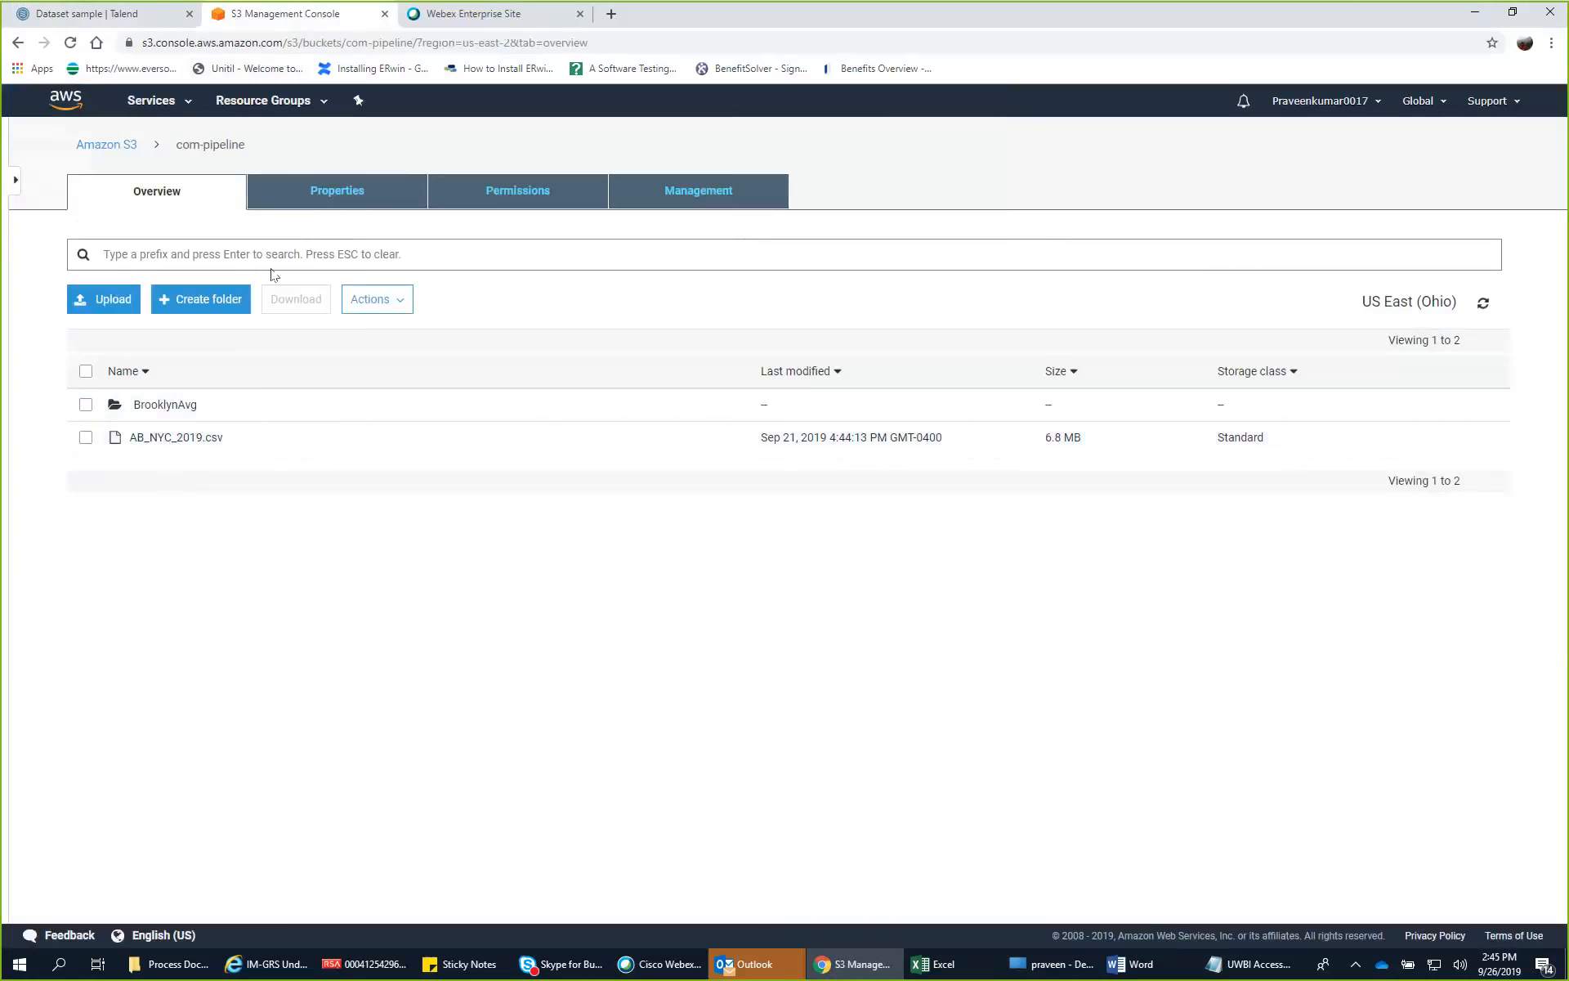
{"action": "left_click", "coordinate": [129, 18]}
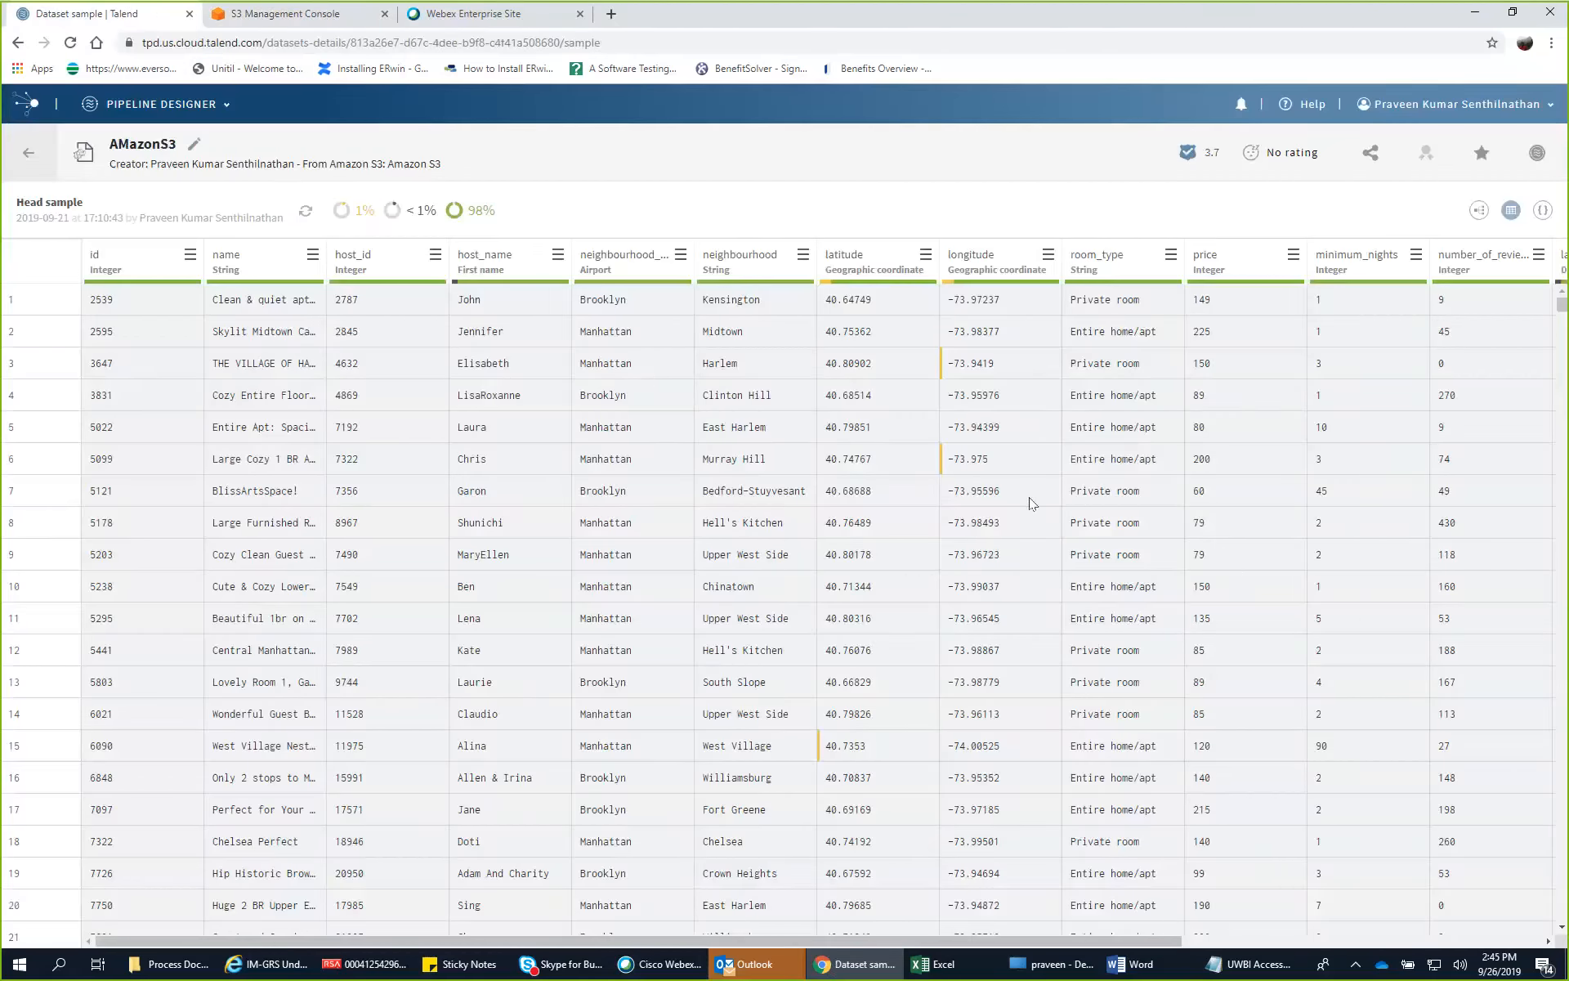
{"action": "left_click", "coordinate": [22, 156]}
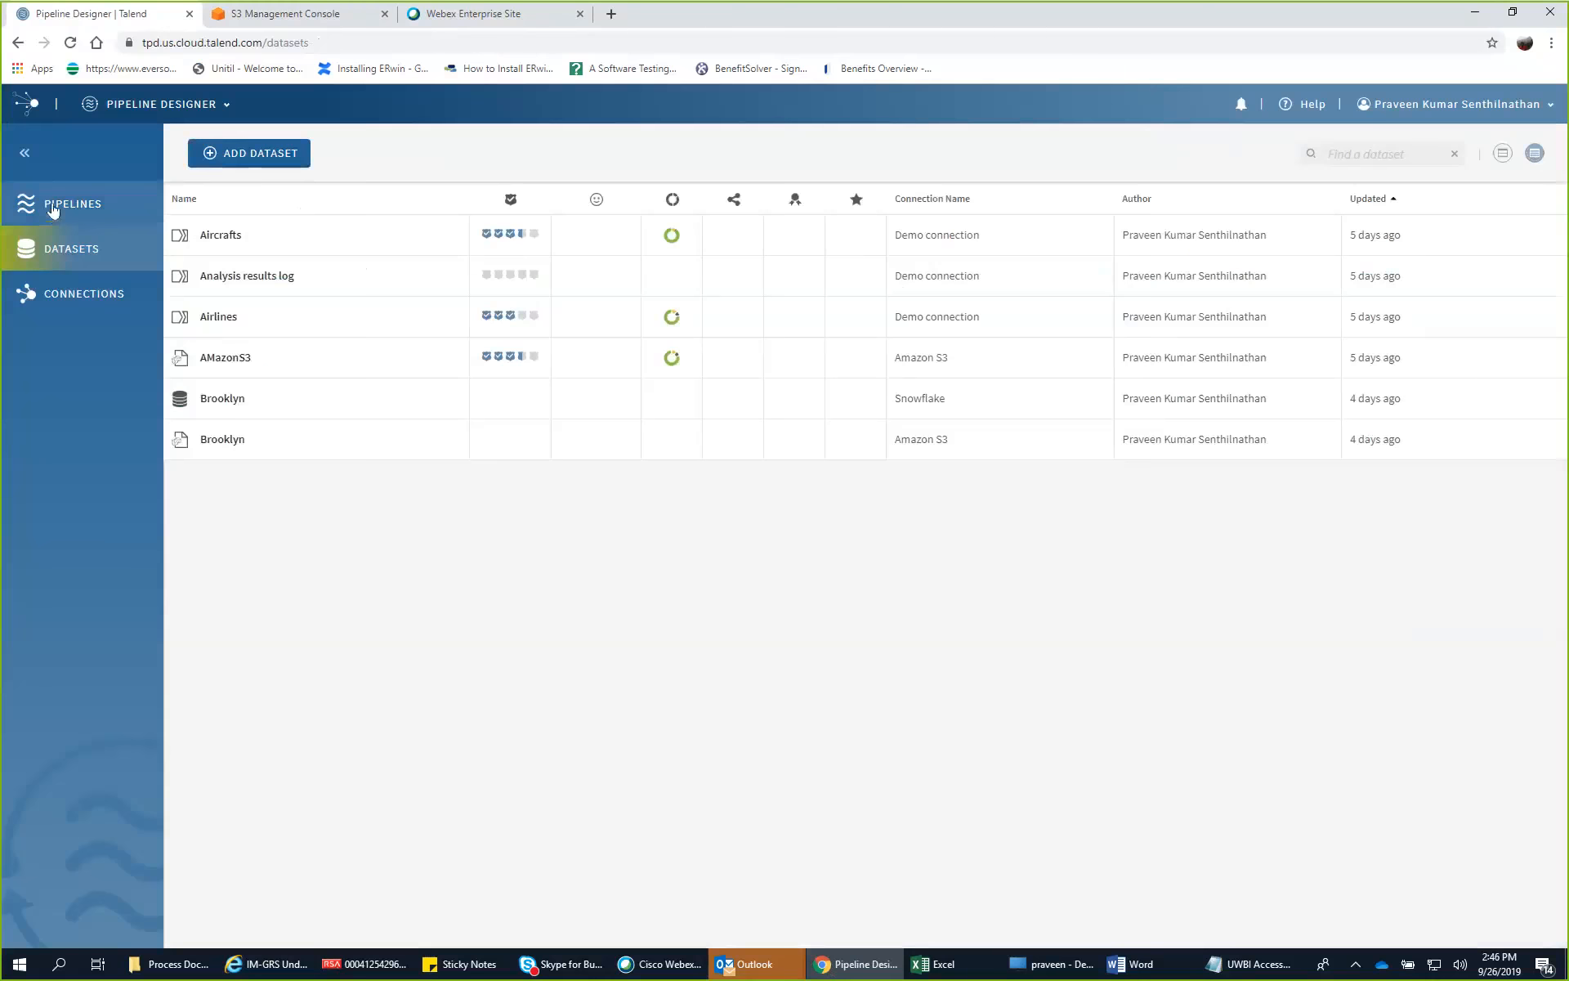
Step: Open the TalendPremierLeage2 pipeline and examine the AMazonS3 source's sample data and its dataset's bucket, object and format settings
{"action": "left_click", "coordinate": [52, 210]}
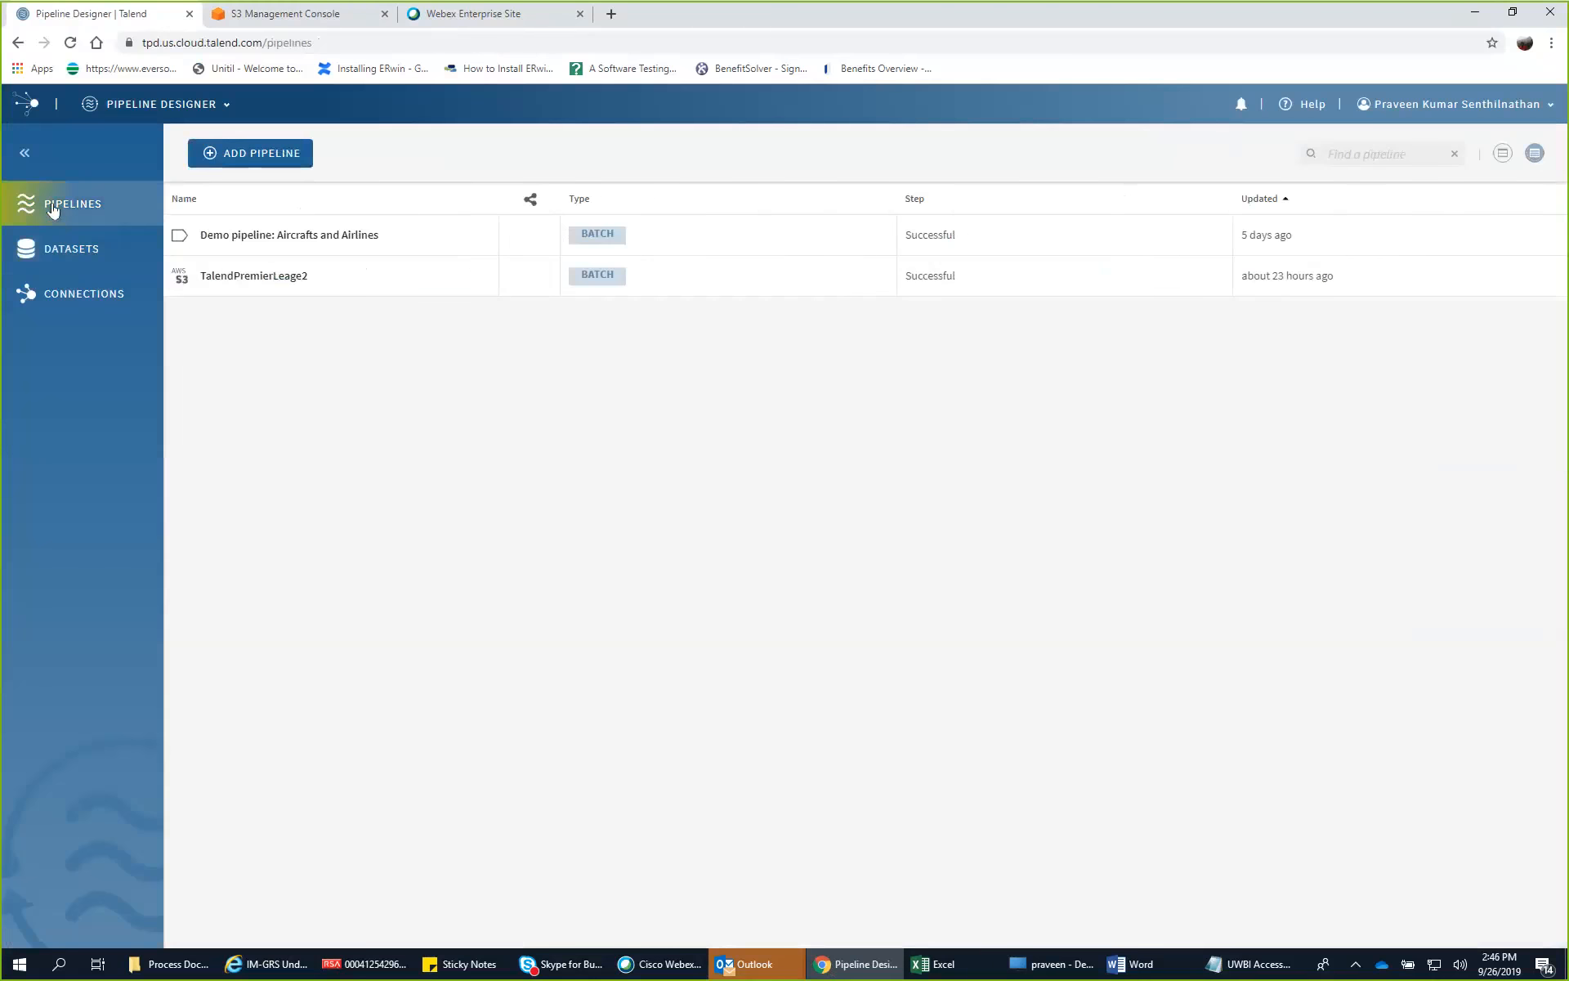
{"action": "left_click", "coordinate": [251, 279]}
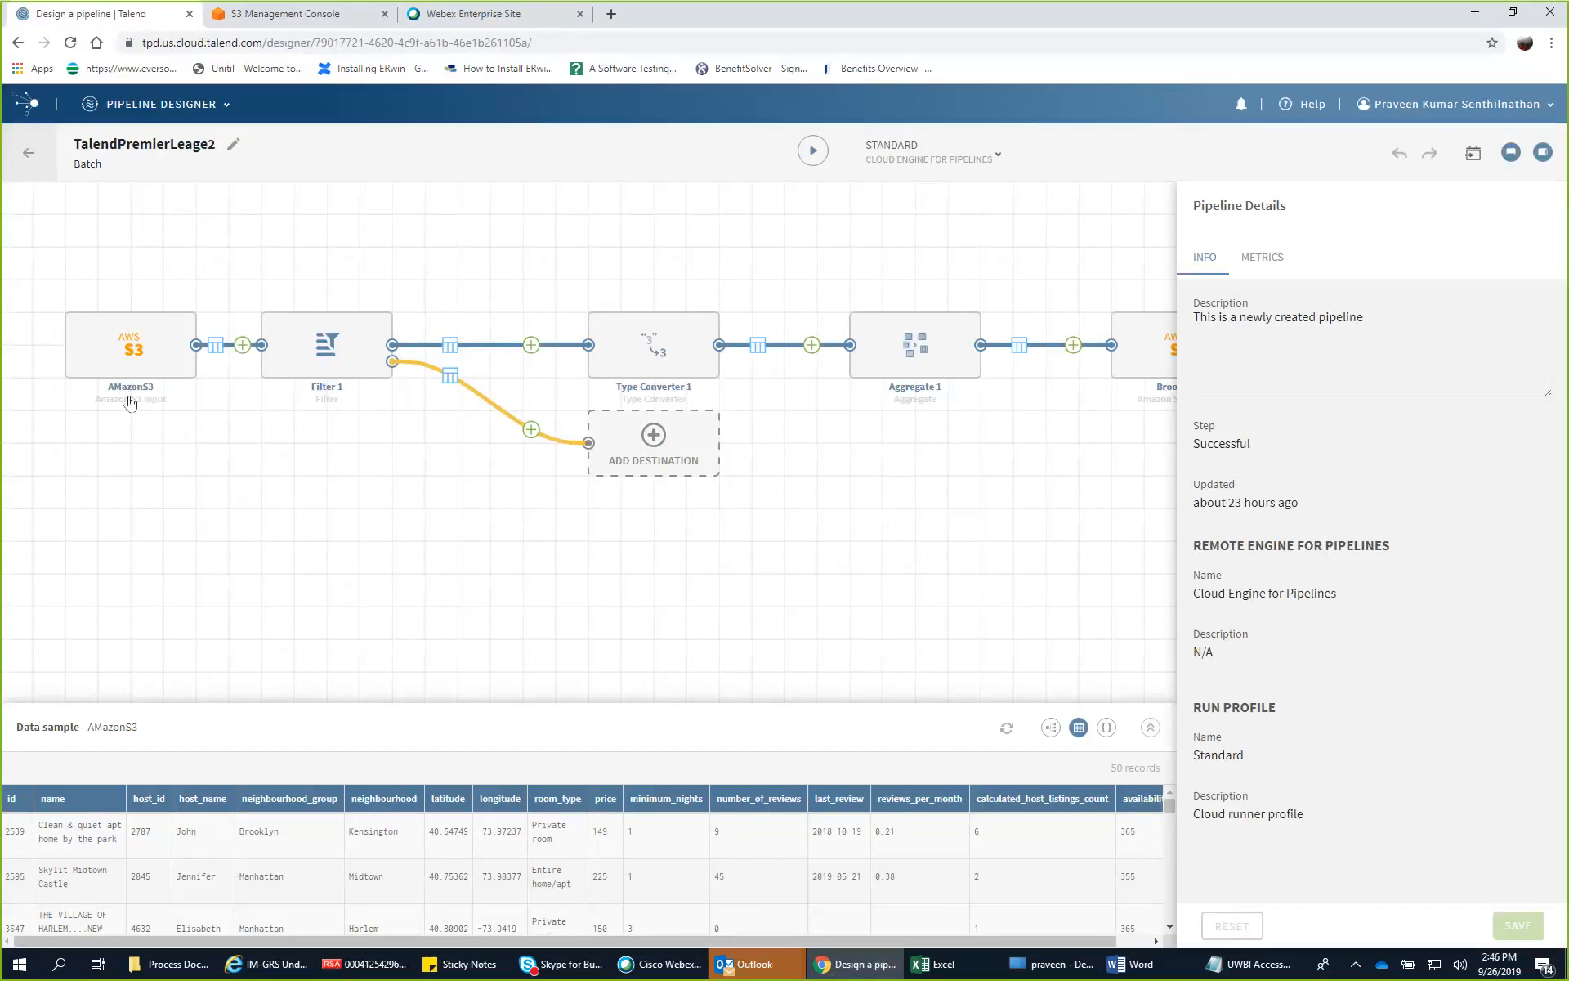
{"action": "mouse_move", "coordinate": [126, 359]}
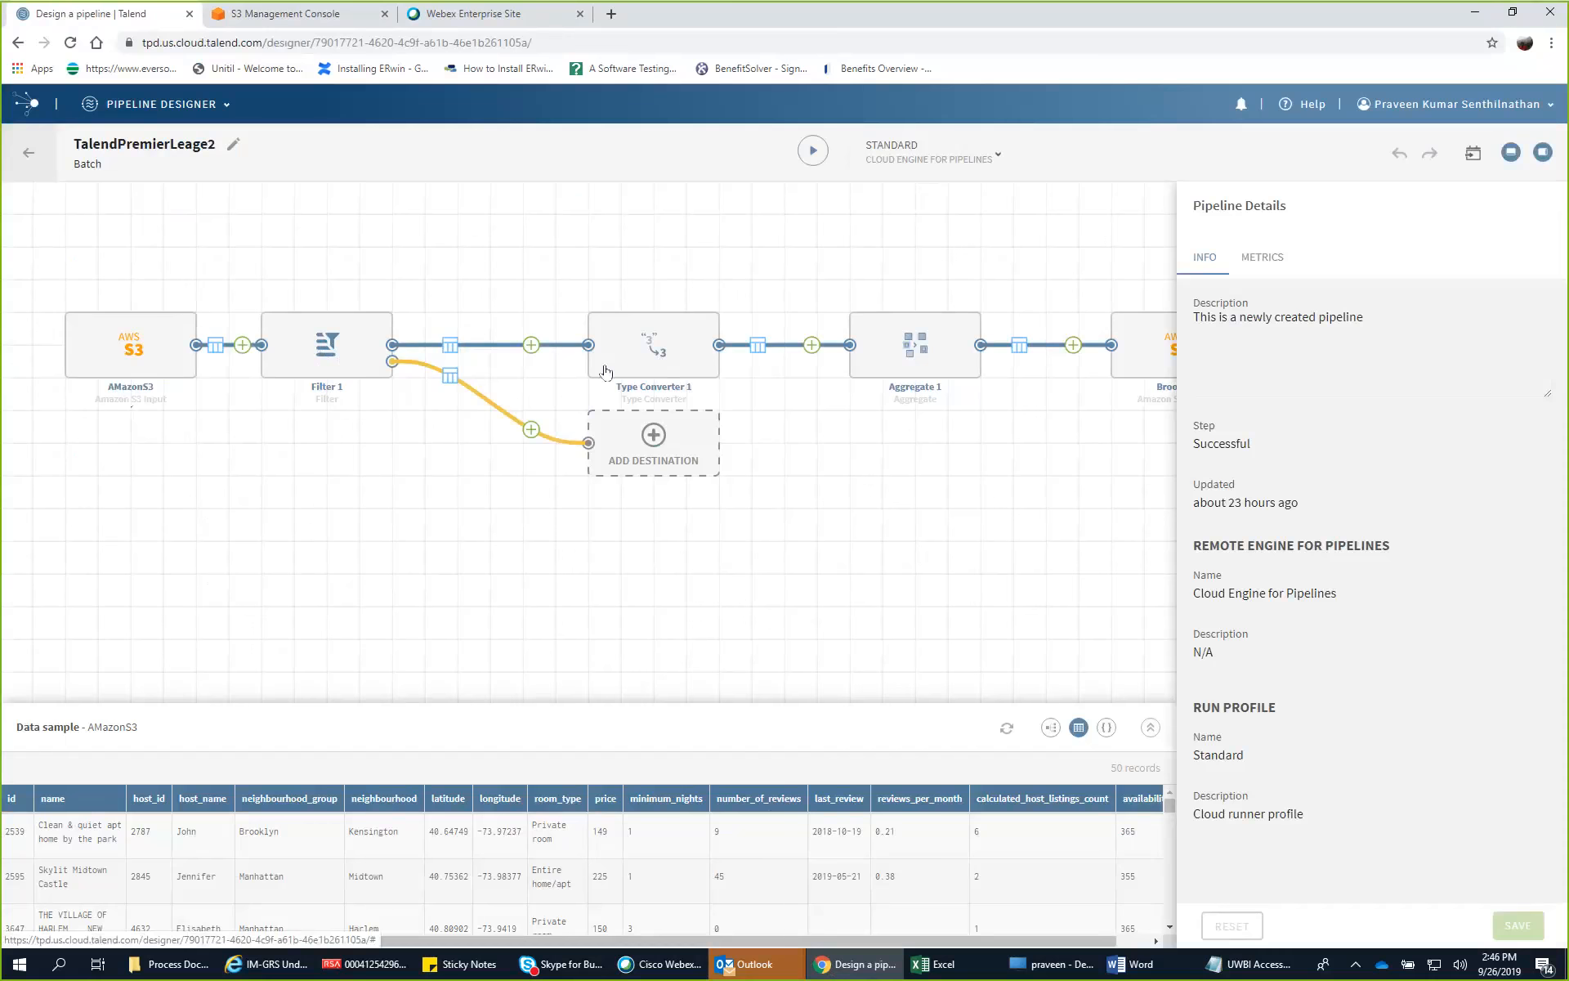
{"action": "left_click", "coordinate": [136, 357]}
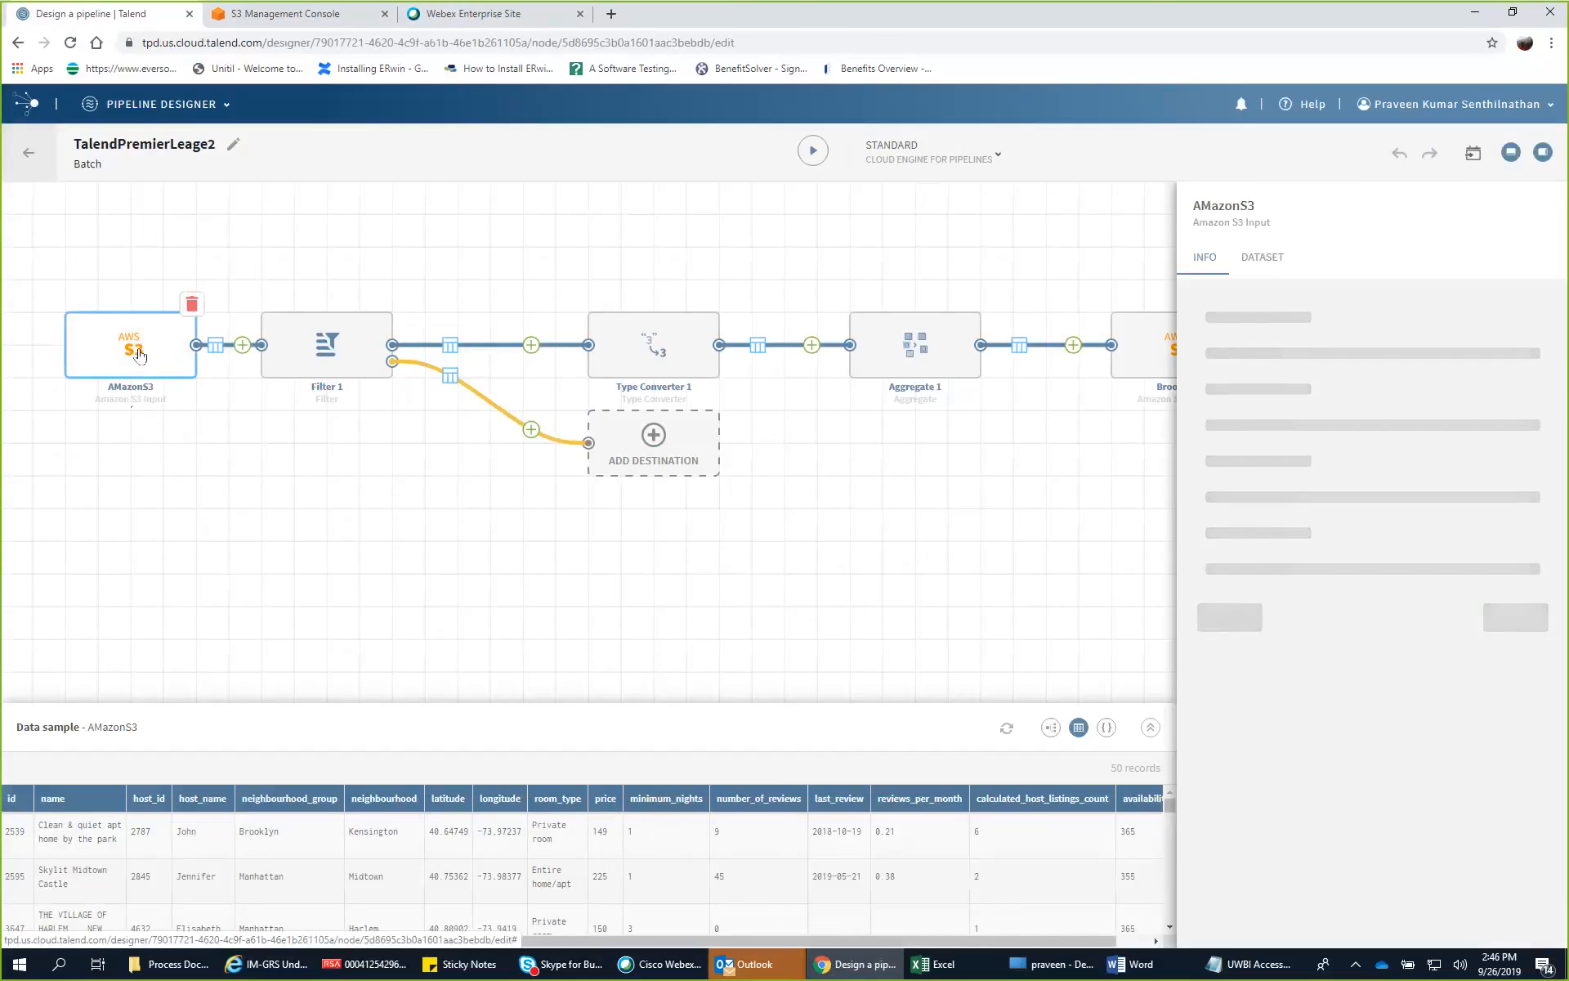
{"action": "scroll", "coordinate": [442, 854], "scroll_direction": "down", "scroll_amount": 1}
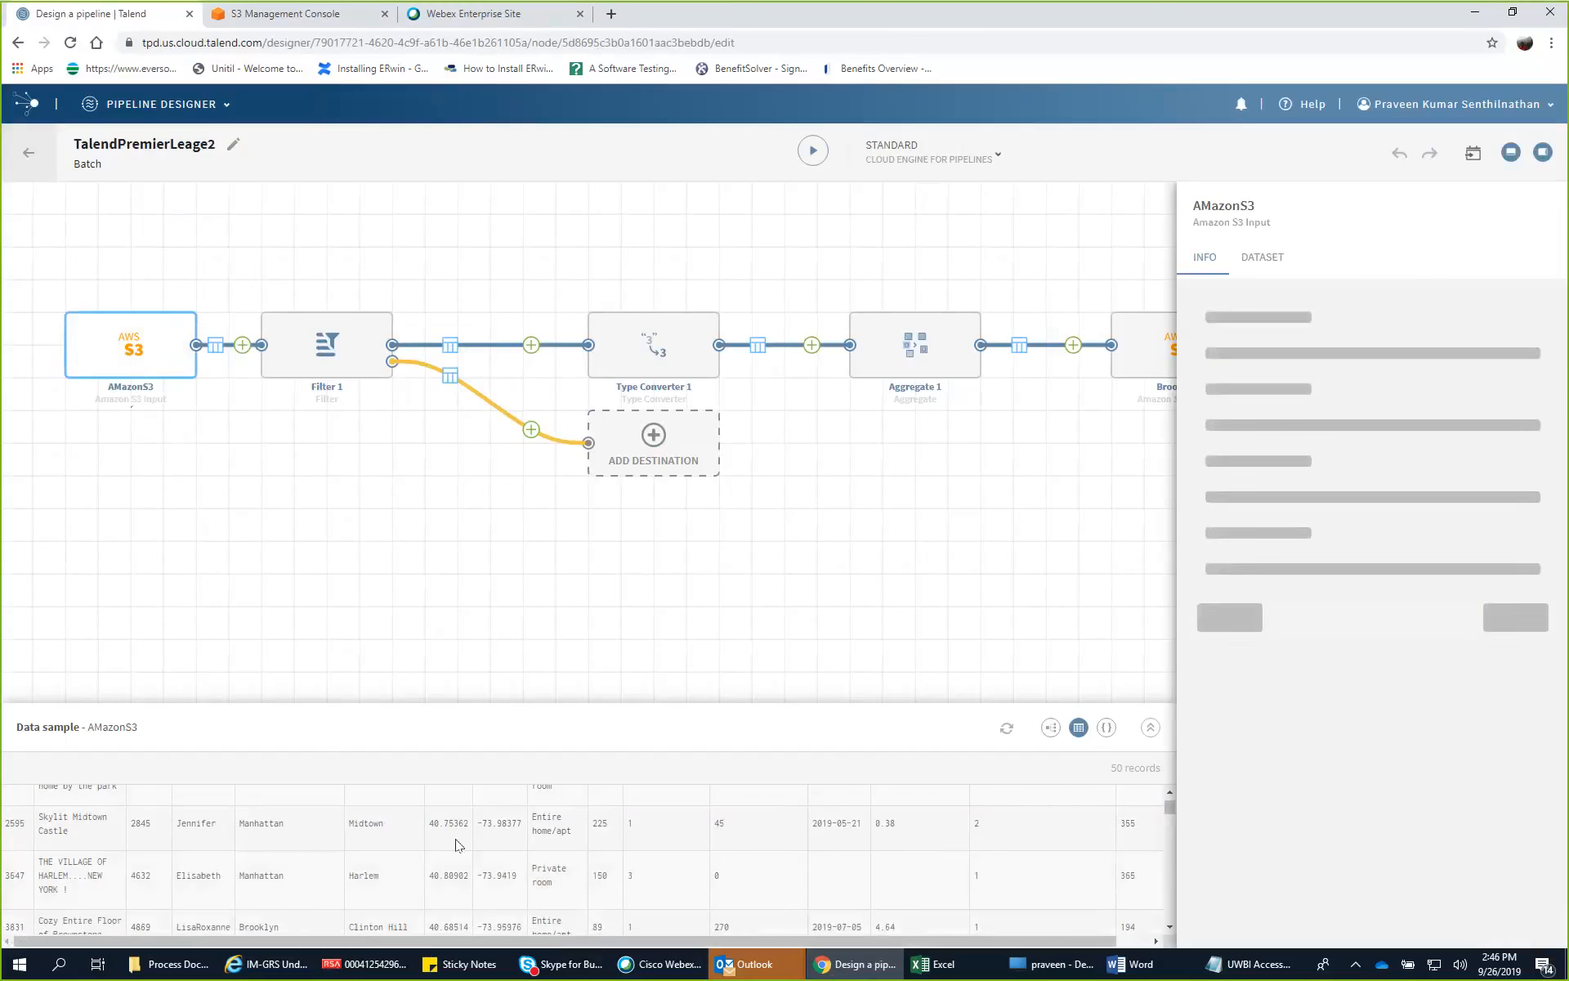
{"action": "scroll", "coordinate": [458, 845], "scroll_direction": "down", "scroll_amount": 2}
{"action": "left_click", "coordinate": [1256, 258]}
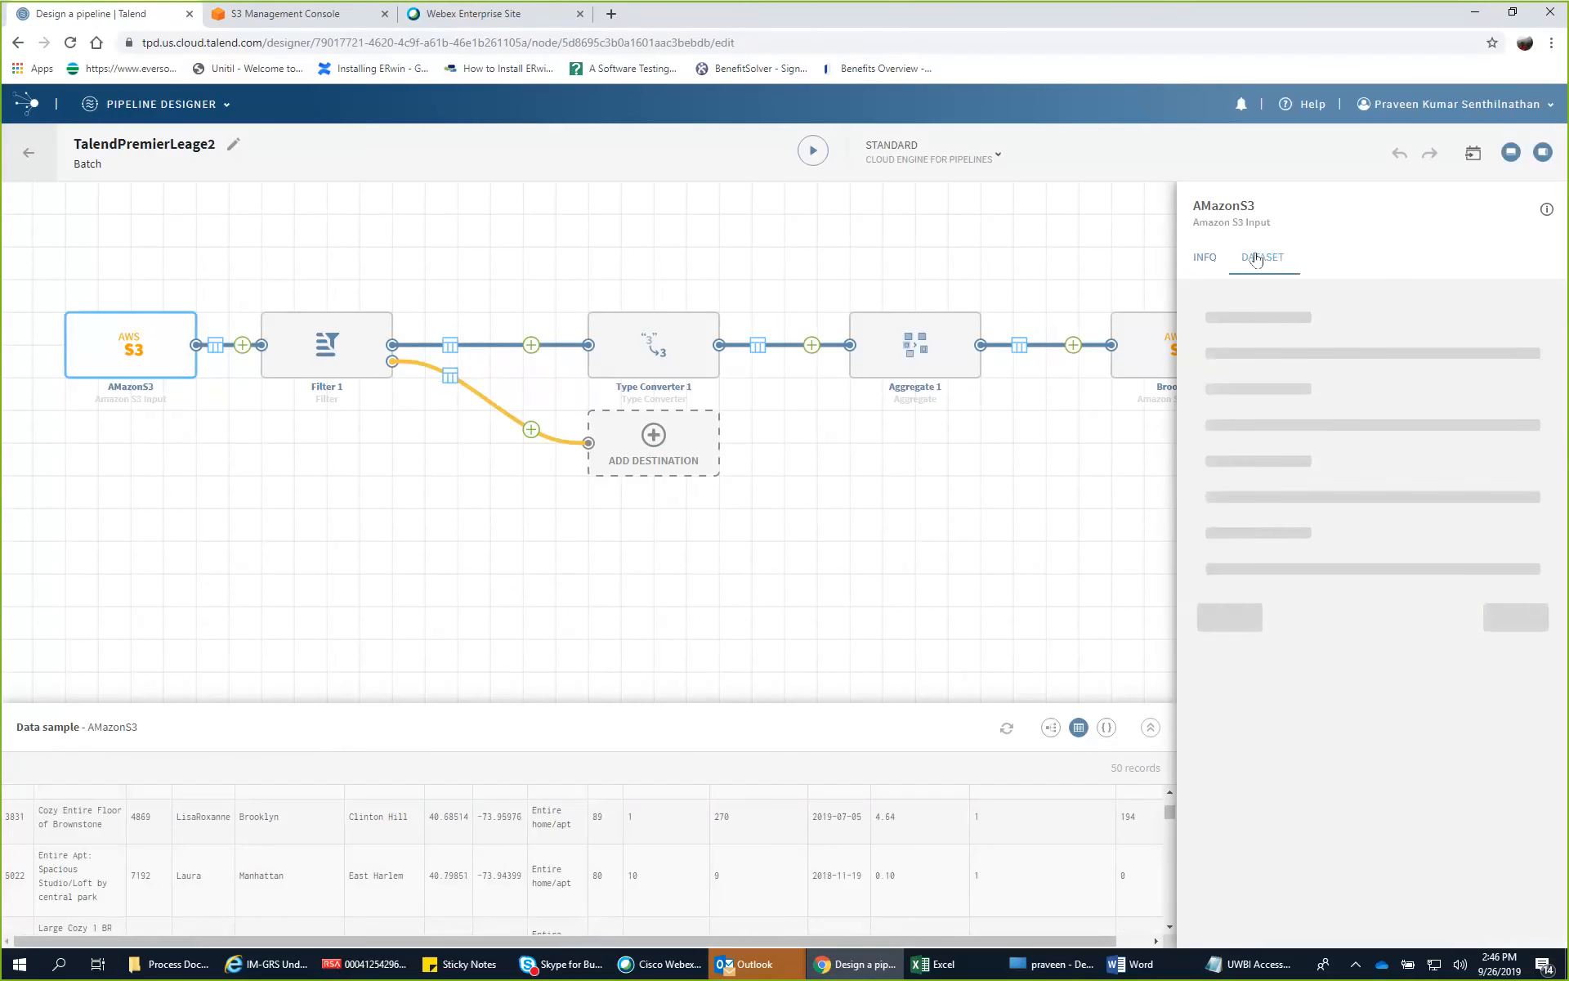
{"action": "scroll", "coordinate": [1333, 693], "scroll_direction": "down", "scroll_amount": 3}
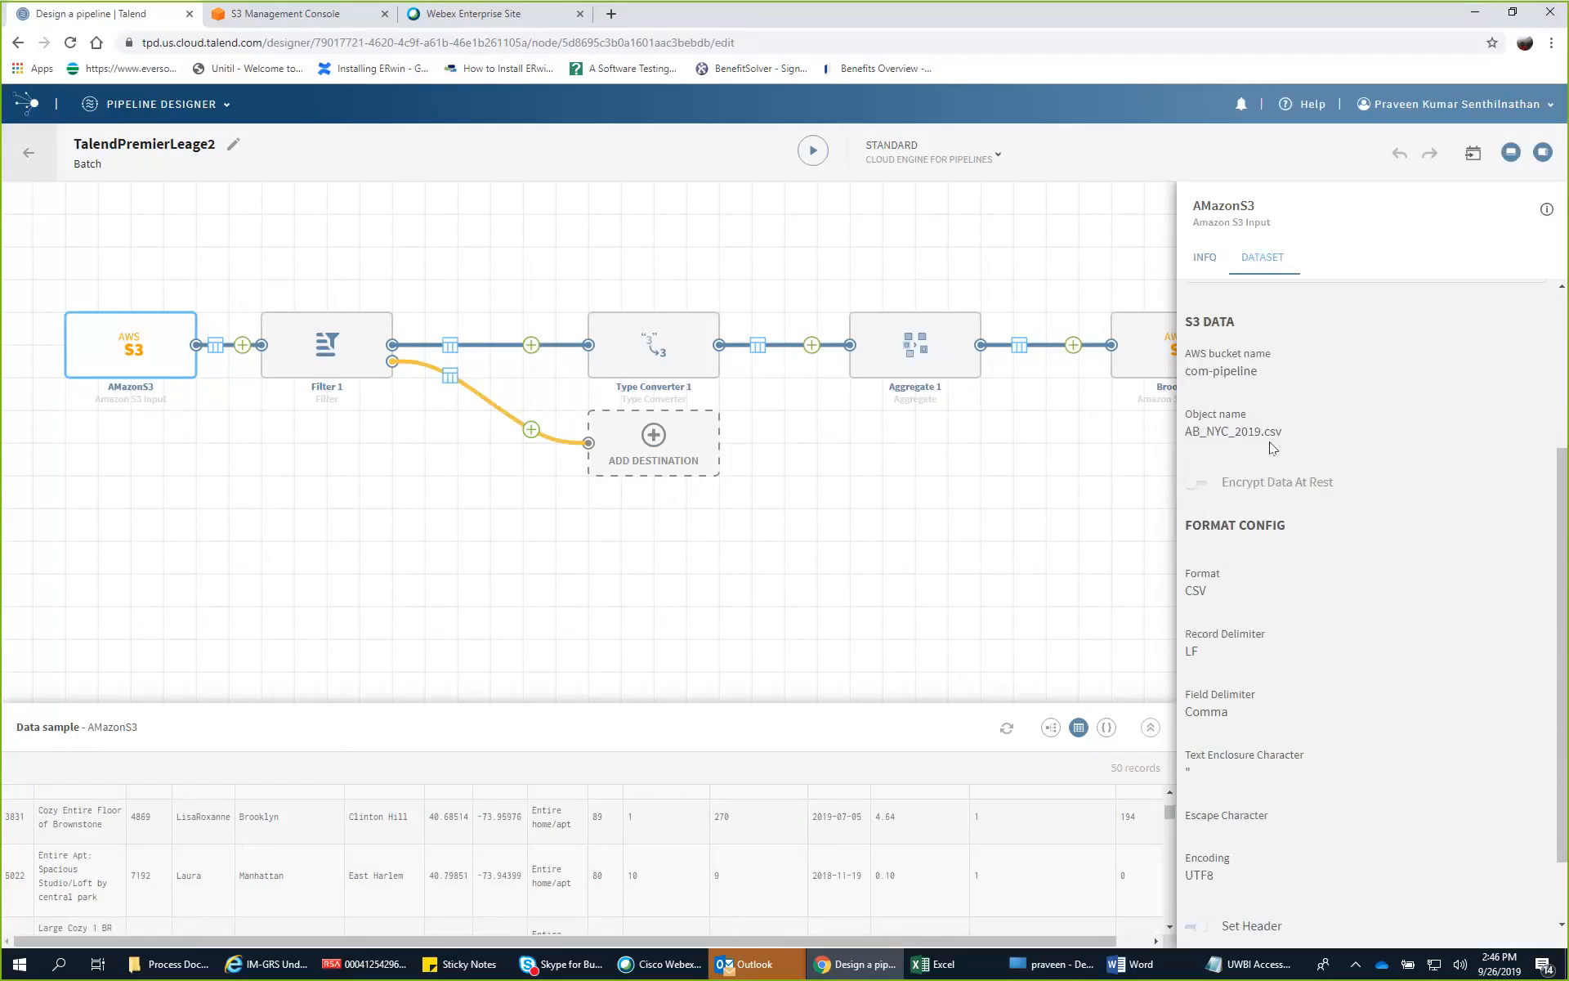
{"action": "scroll", "coordinate": [1272, 584], "scroll_direction": "down", "scroll_amount": 1}
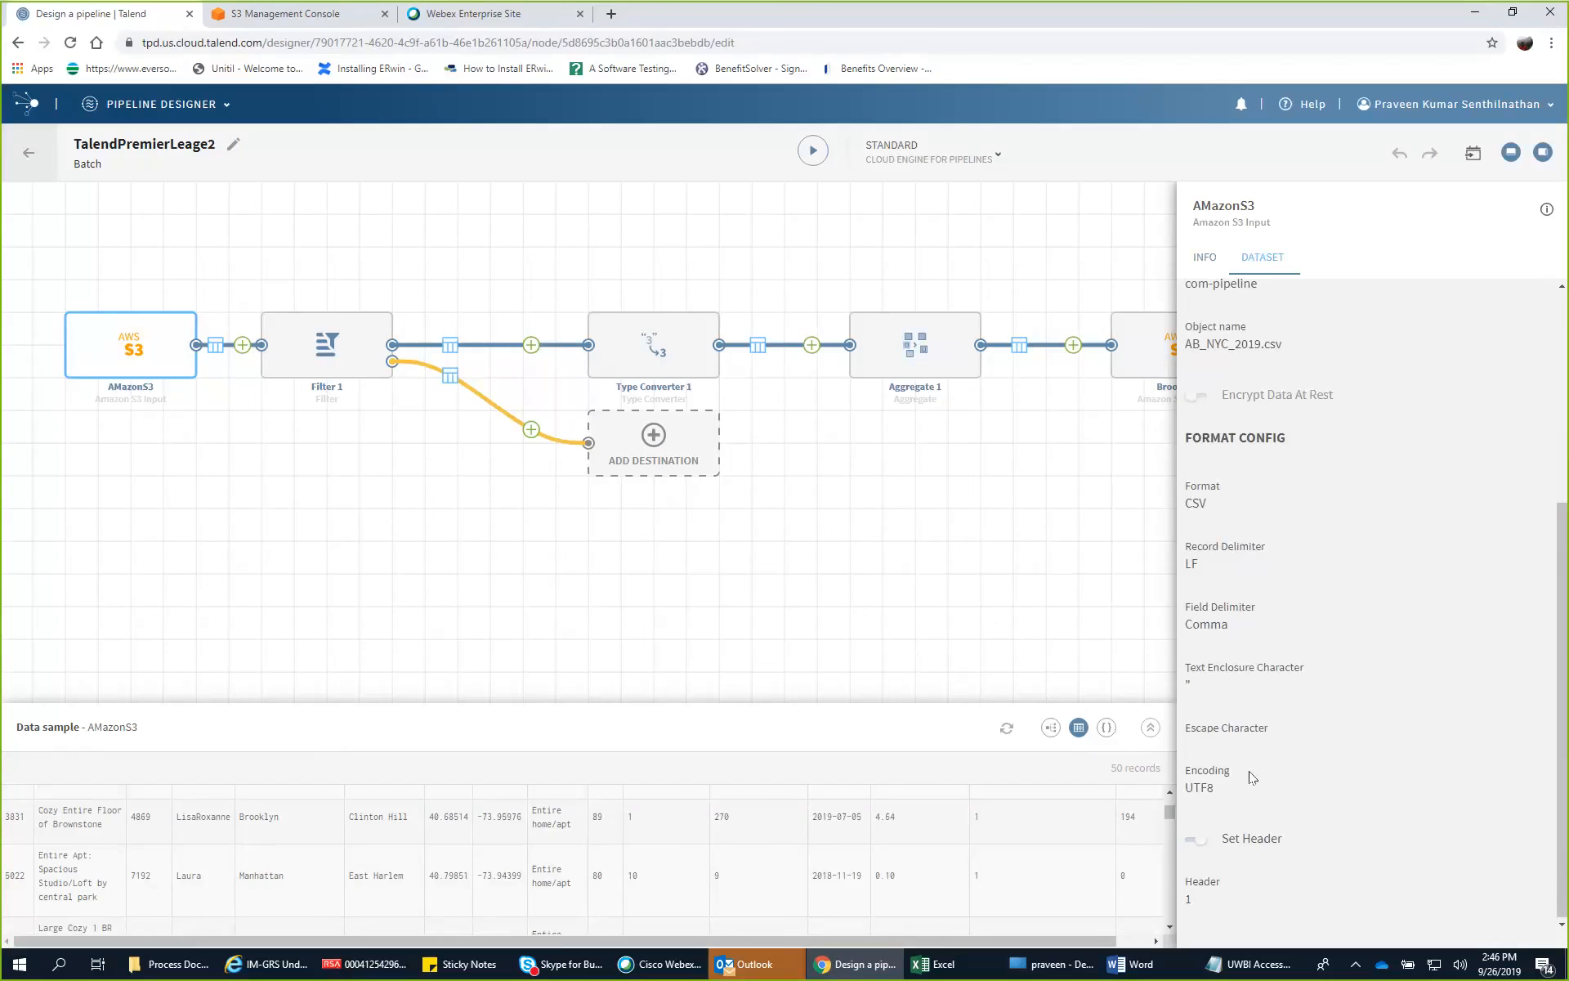
{"action": "scroll", "coordinate": [1290, 727], "scroll_direction": "up", "scroll_amount": 1}
{"action": "scroll", "coordinate": [1289, 727], "scroll_direction": "up", "scroll_amount": 3}
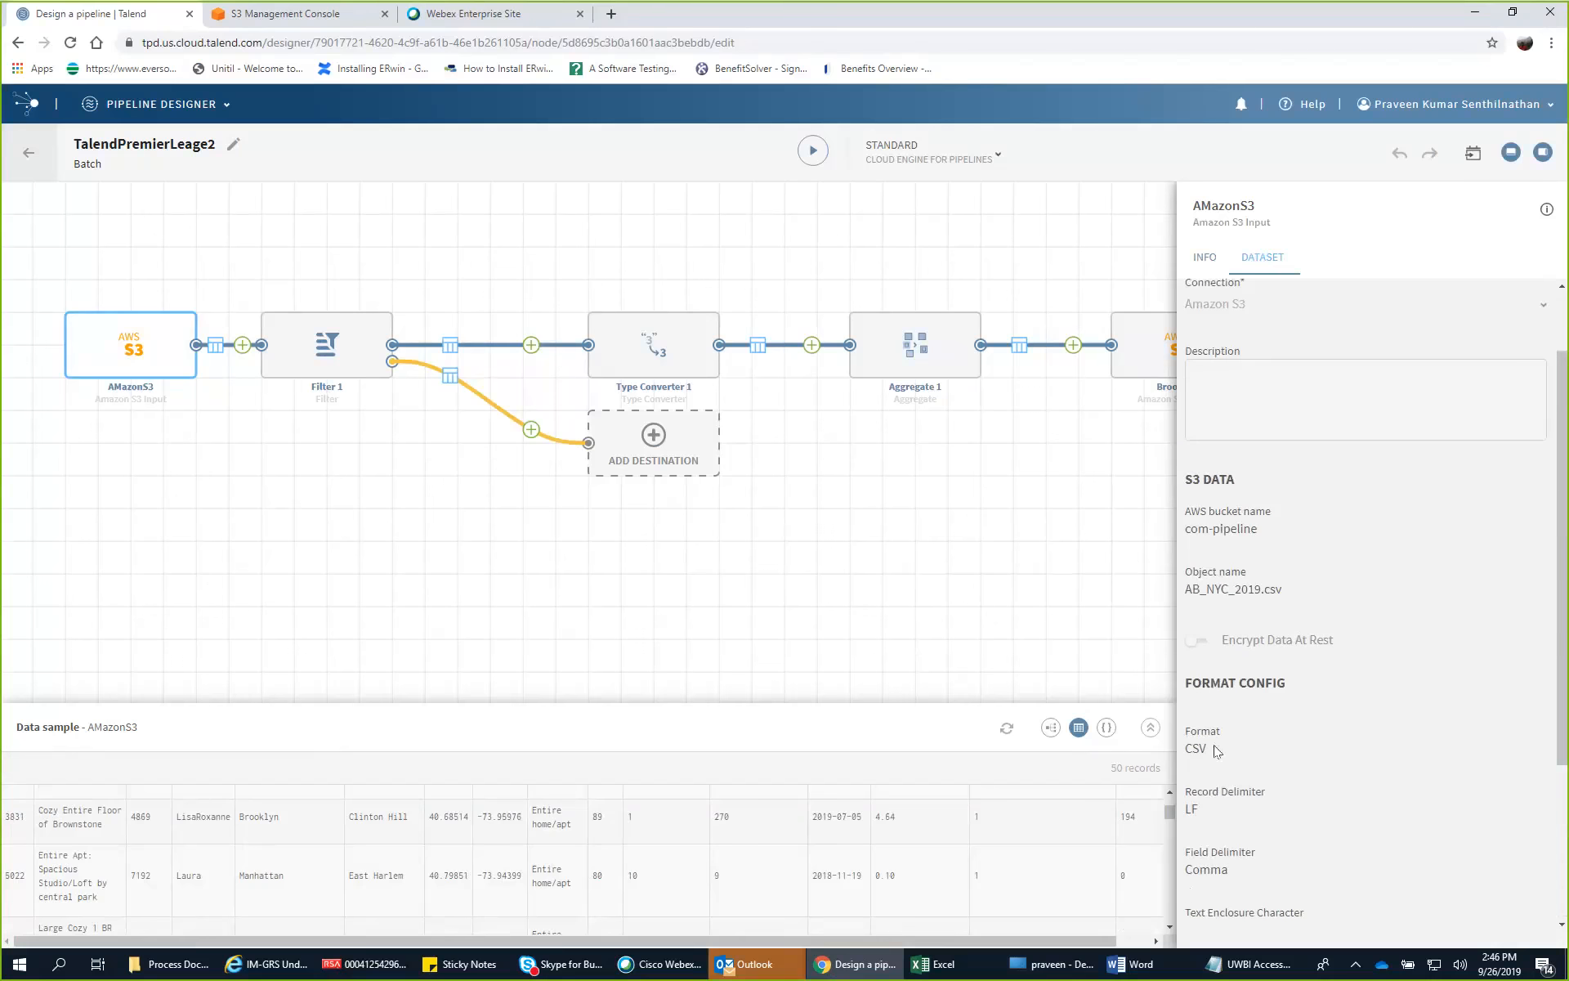
{"action": "scroll", "coordinate": [1218, 753], "scroll_direction": "up", "scroll_amount": 1}
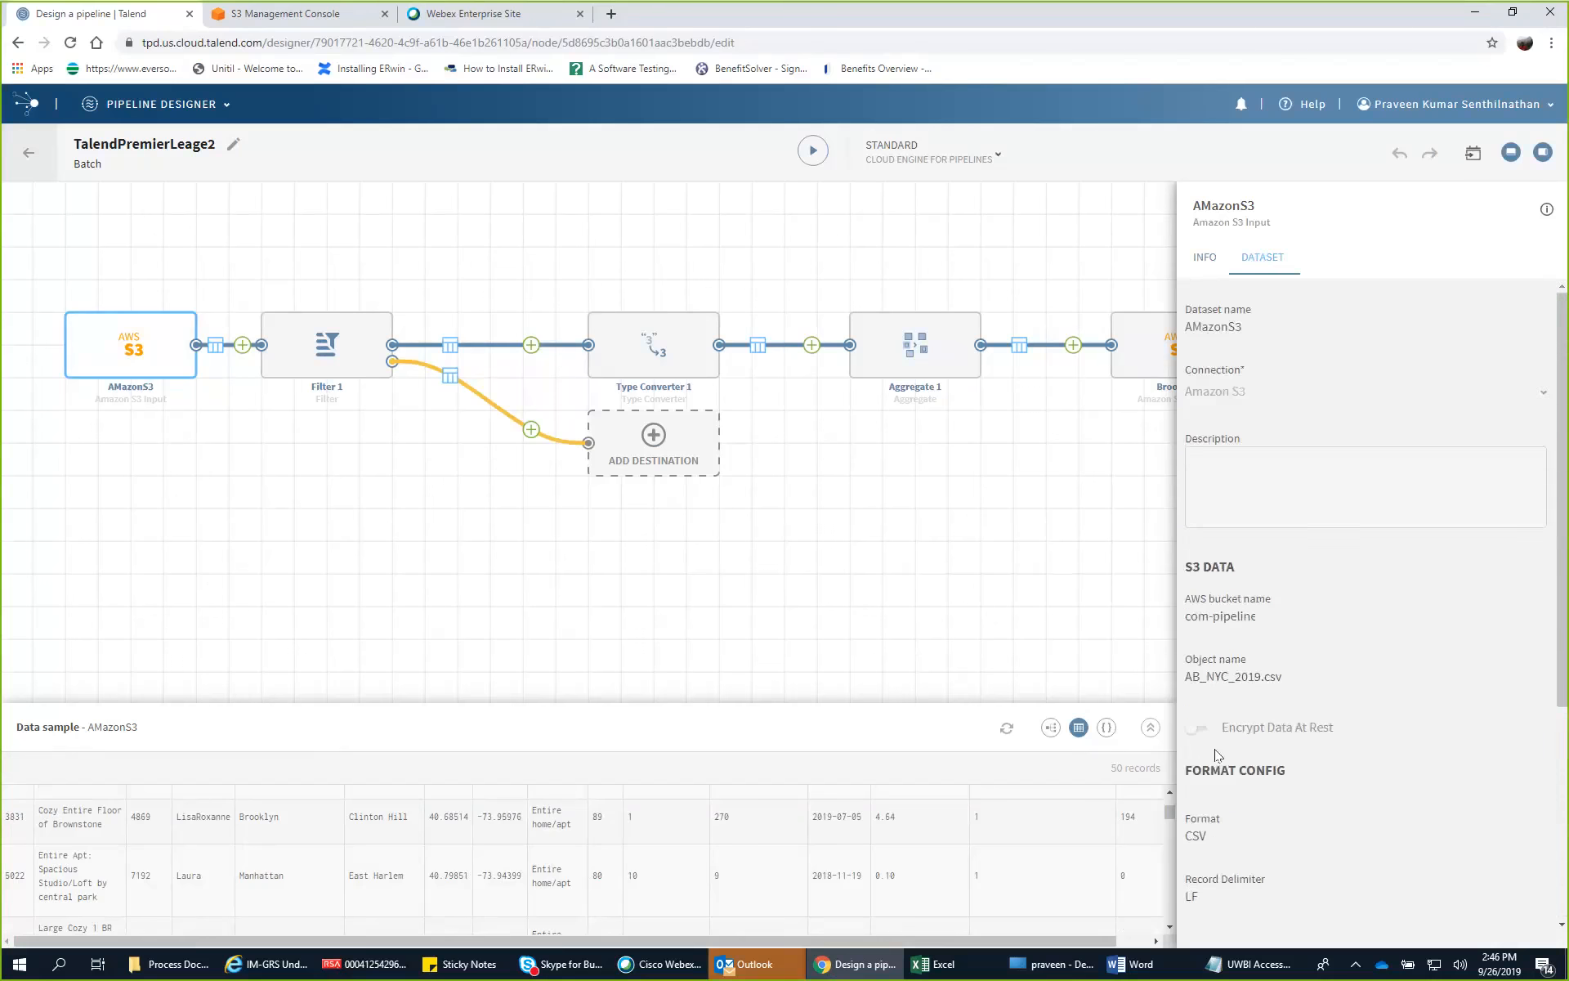
Step: Preview the records passing from the AMazonS3 source into Filter 1
{"action": "left_click", "coordinate": [214, 346]}
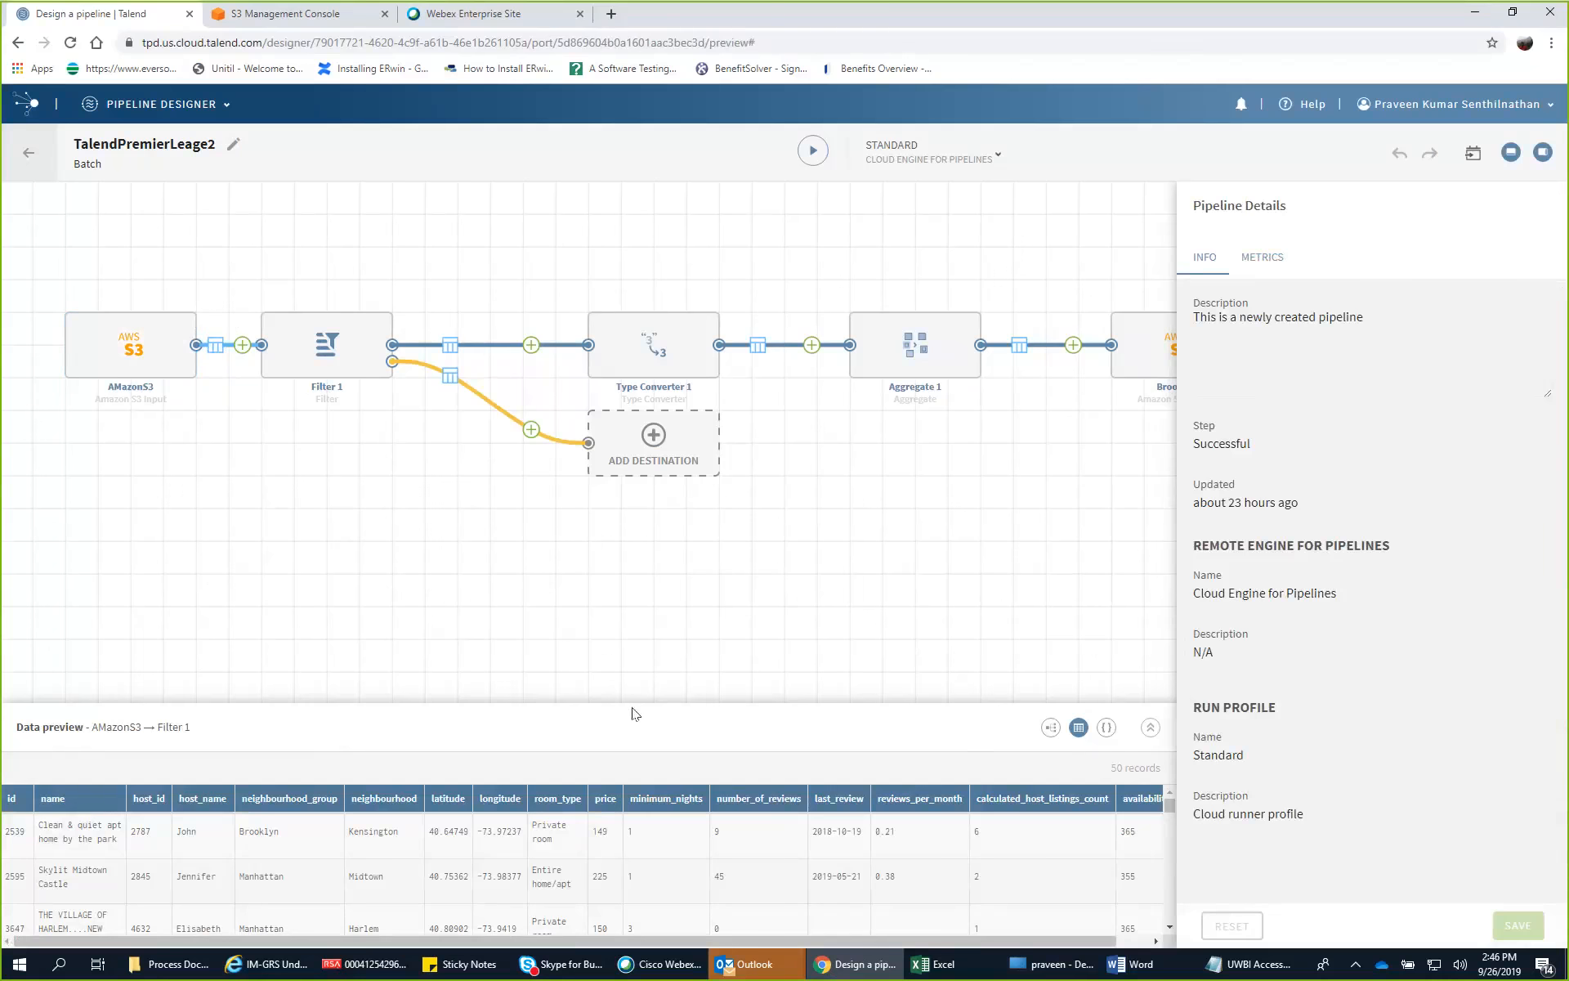
{"action": "left_click_drag", "start_coordinate": [397, 861], "coordinate": [400, 880]}
{"action": "scroll", "coordinate": [400, 880], "scroll_direction": "down", "scroll_amount": 1}
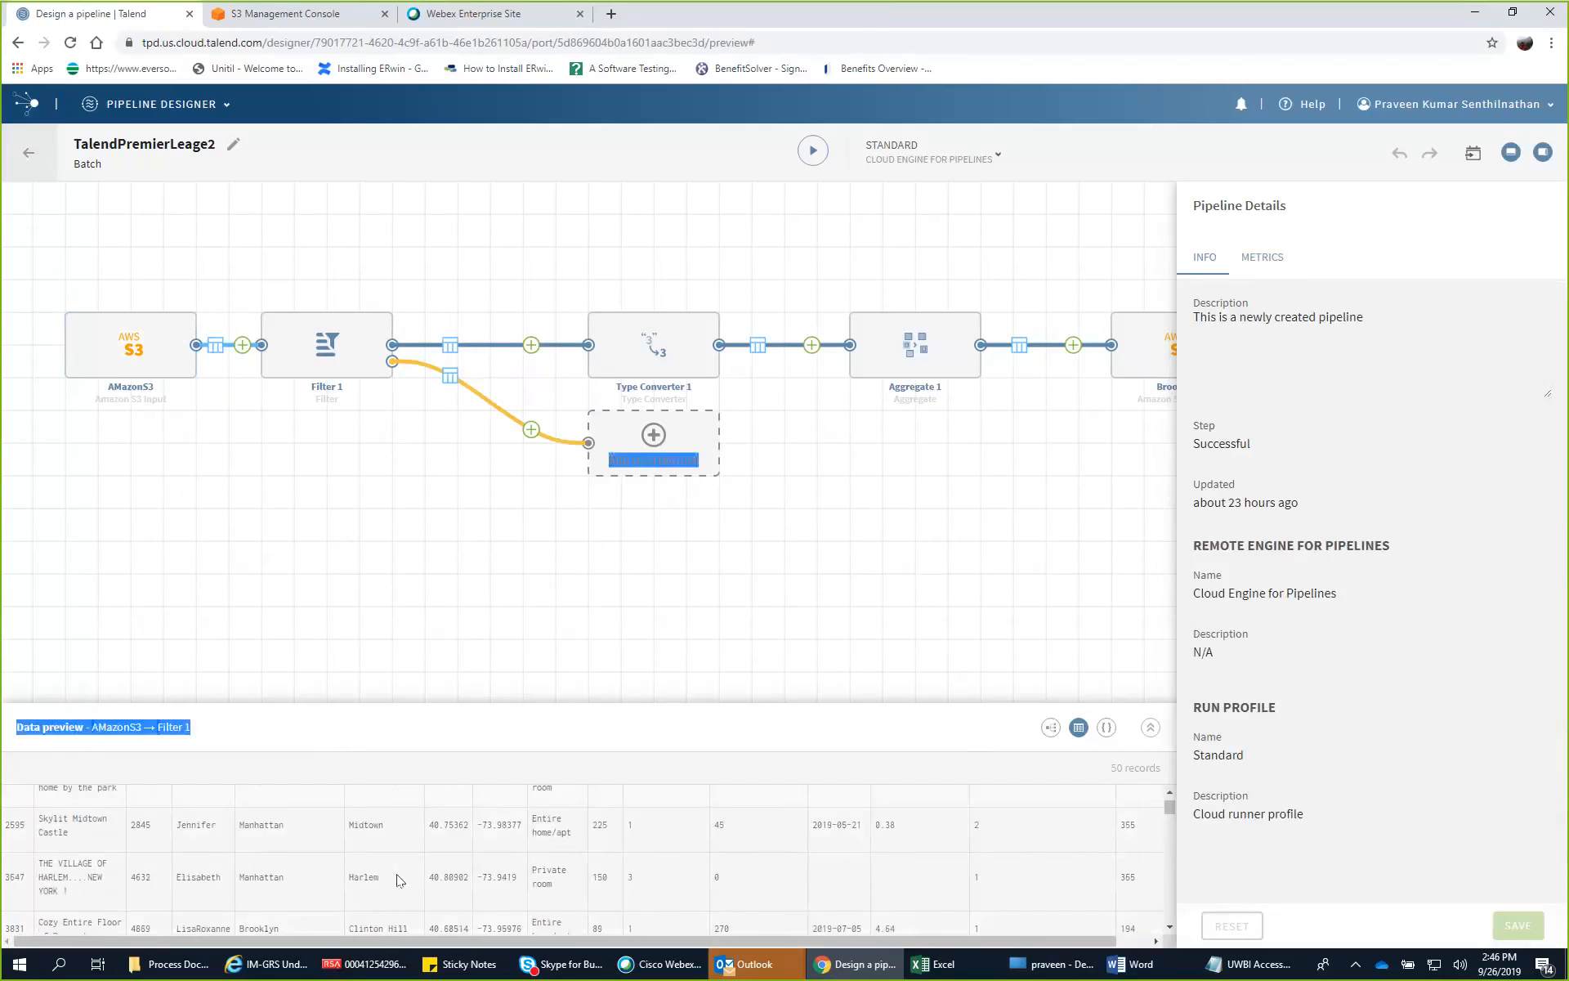
{"action": "scroll", "coordinate": [401, 878], "scroll_direction": "up", "scroll_amount": 3}
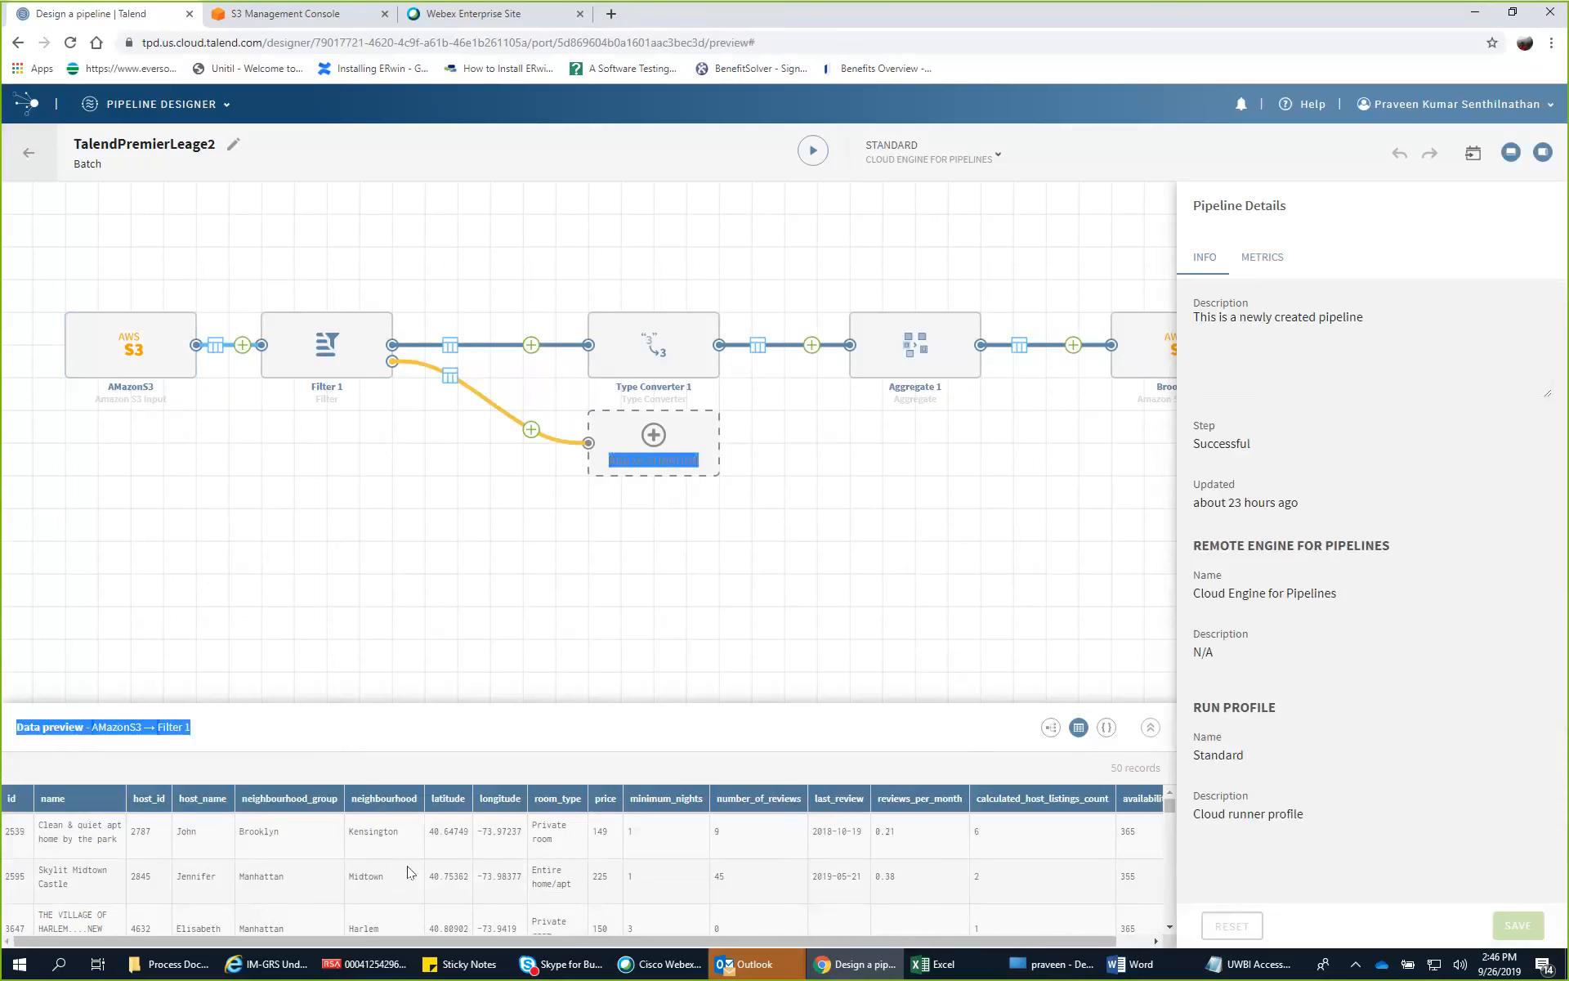
Step: Review the Filter 1 configuration, including its field path, operator and value
{"action": "mouse_move", "coordinate": [341, 360]}
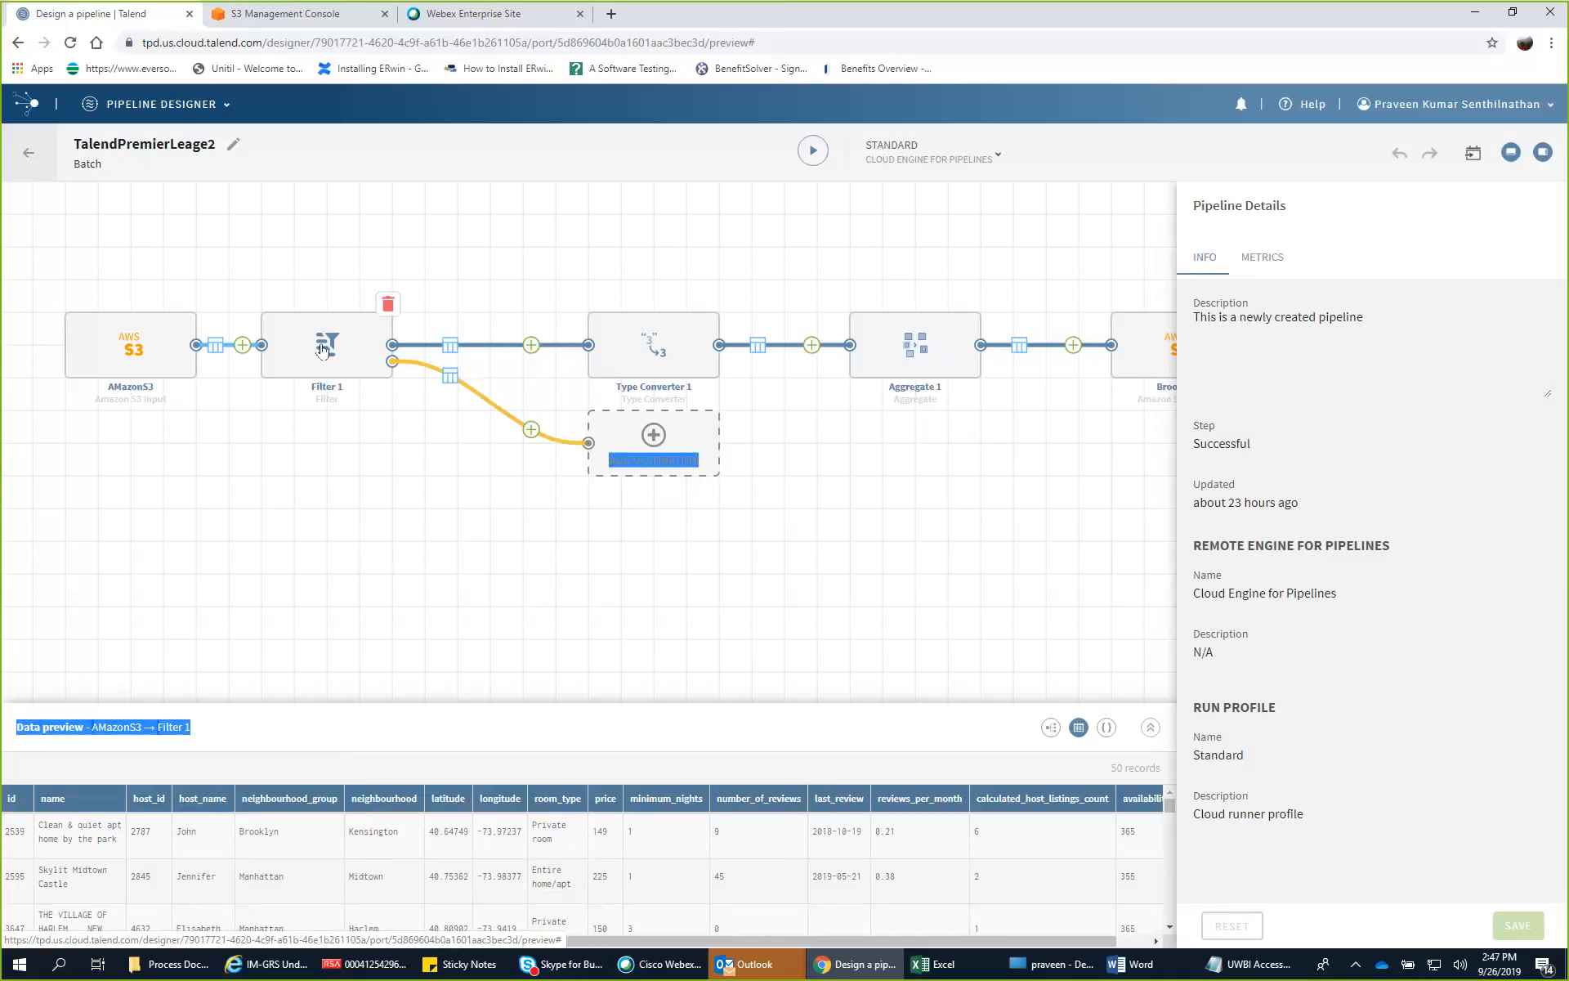
{"action": "left_click", "coordinate": [321, 350]}
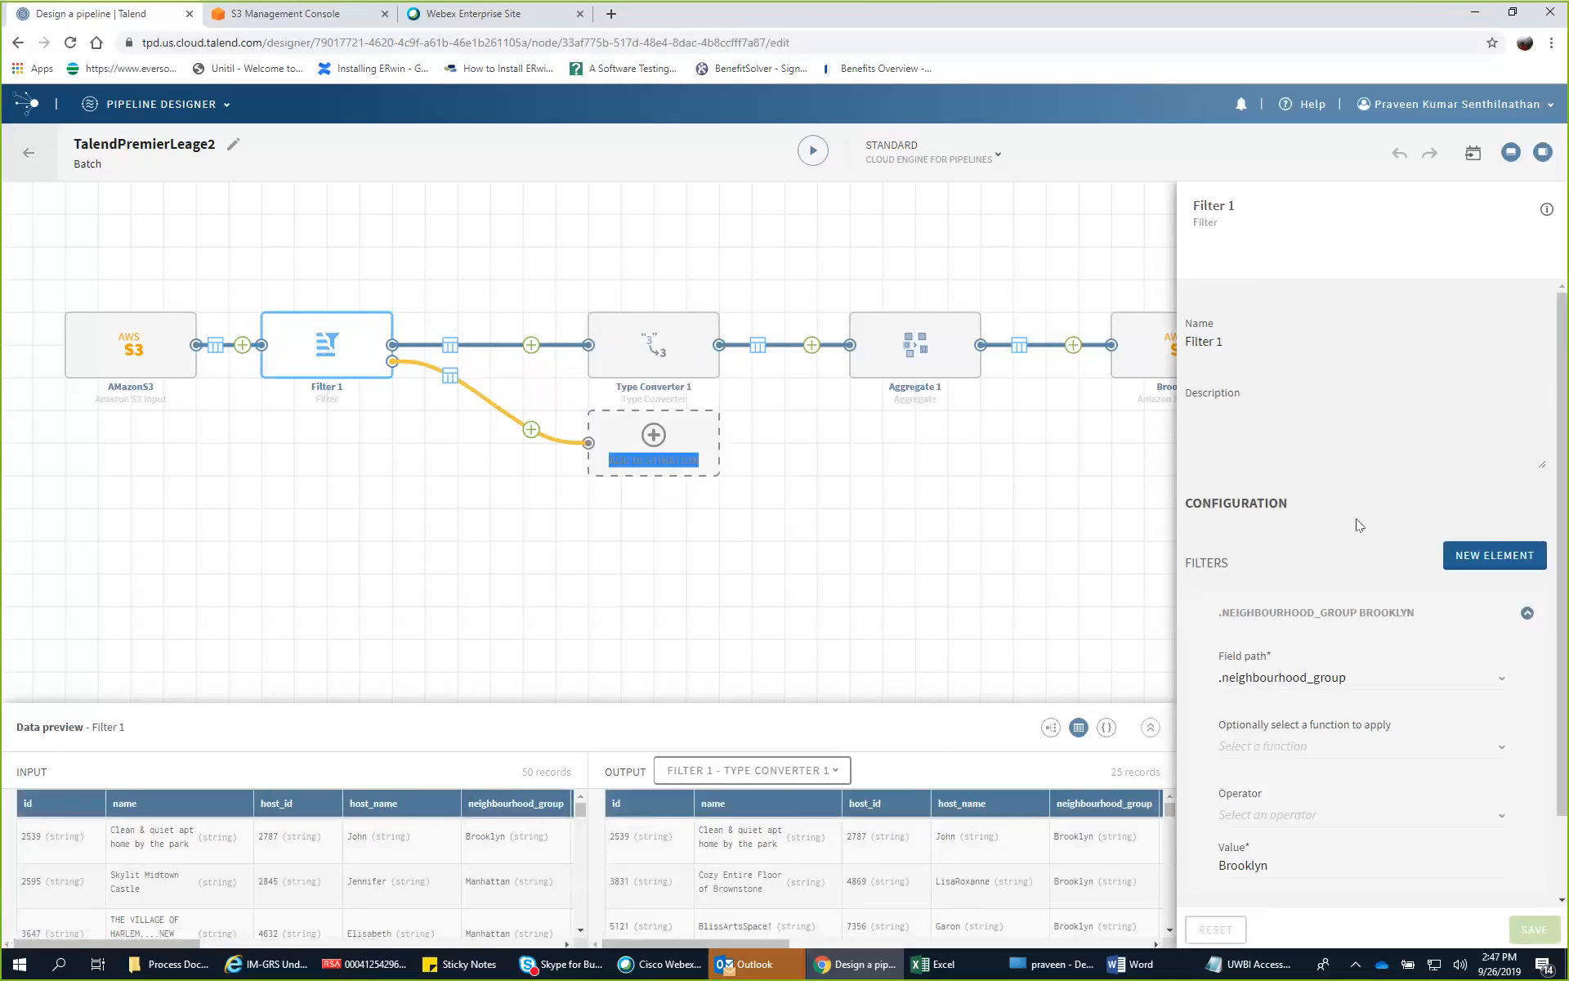
{"action": "scroll", "coordinate": [1319, 584], "scroll_direction": "down", "scroll_amount": 1}
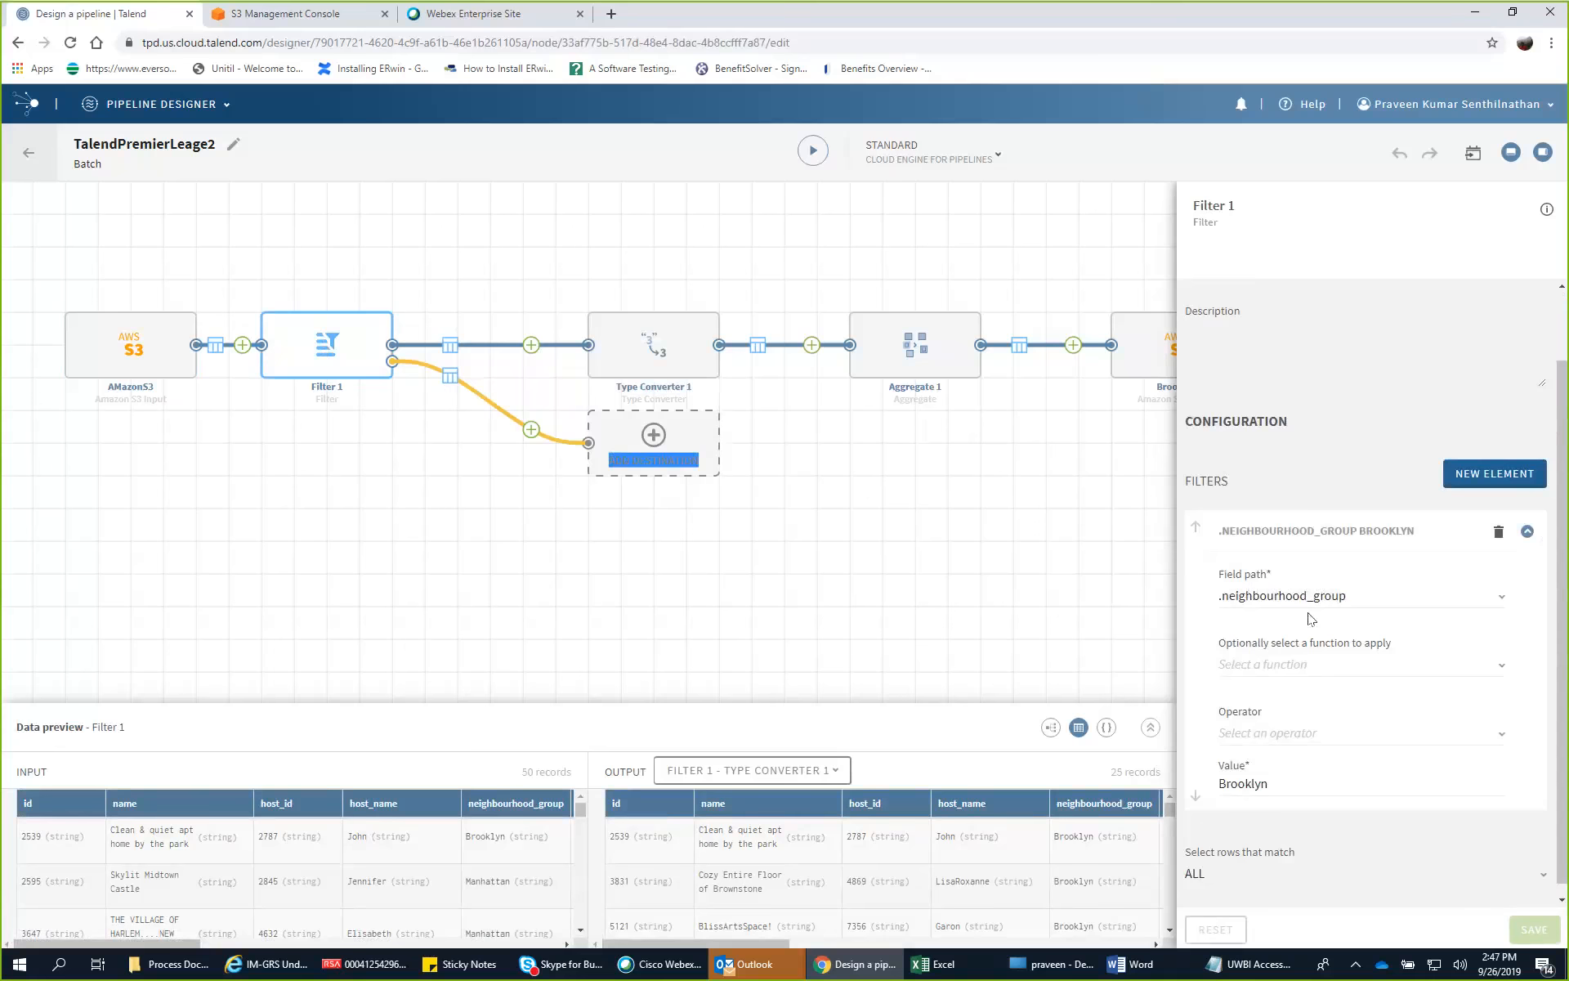
{"action": "scroll", "coordinate": [1311, 654], "scroll_direction": "down", "scroll_amount": 1}
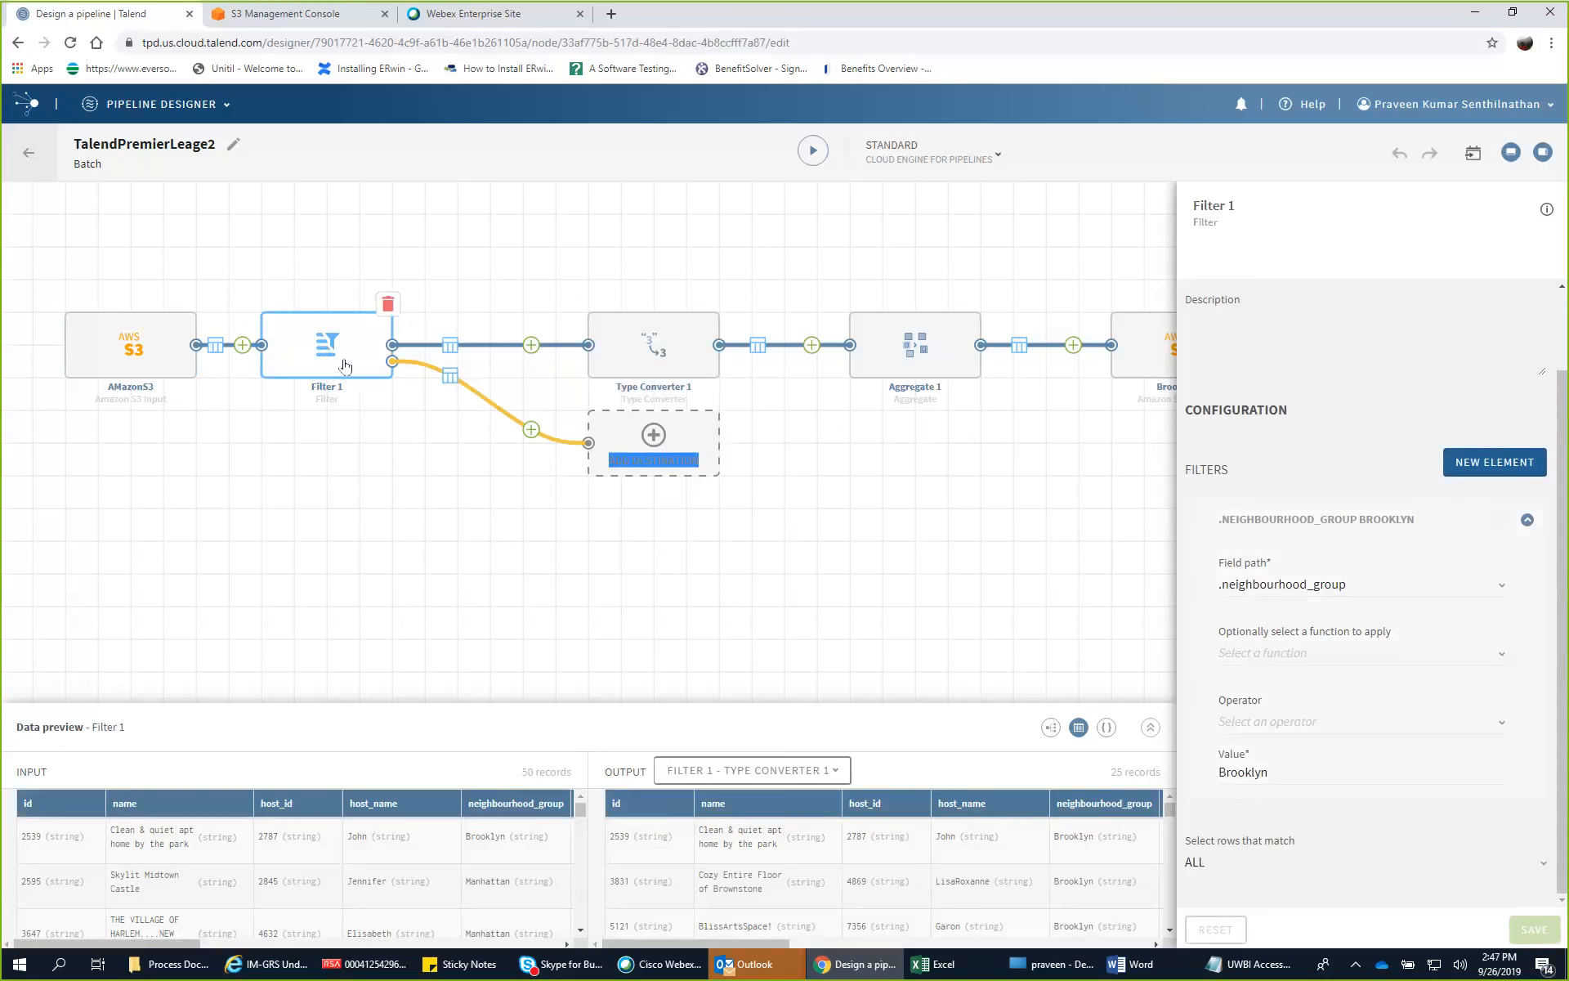
Step: Preview the filtered records passing from Filter 1 to Type Converter 1
{"action": "left_click", "coordinate": [448, 345]}
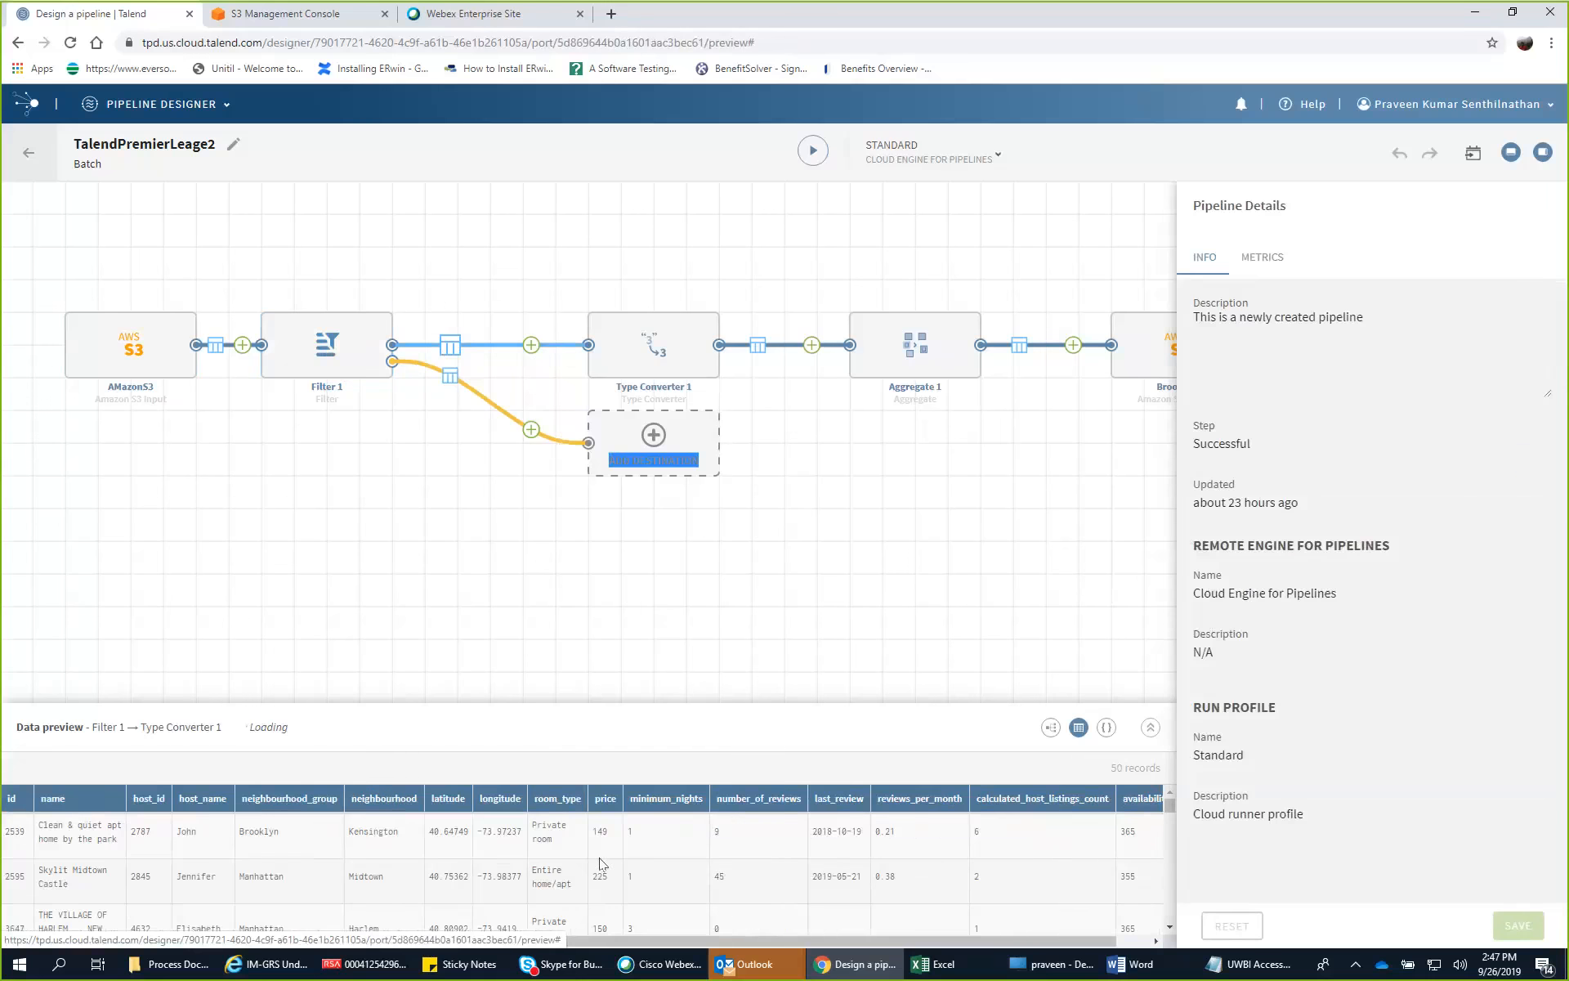
{"action": "scroll", "coordinate": [269, 862], "scroll_direction": "down", "scroll_amount": 3}
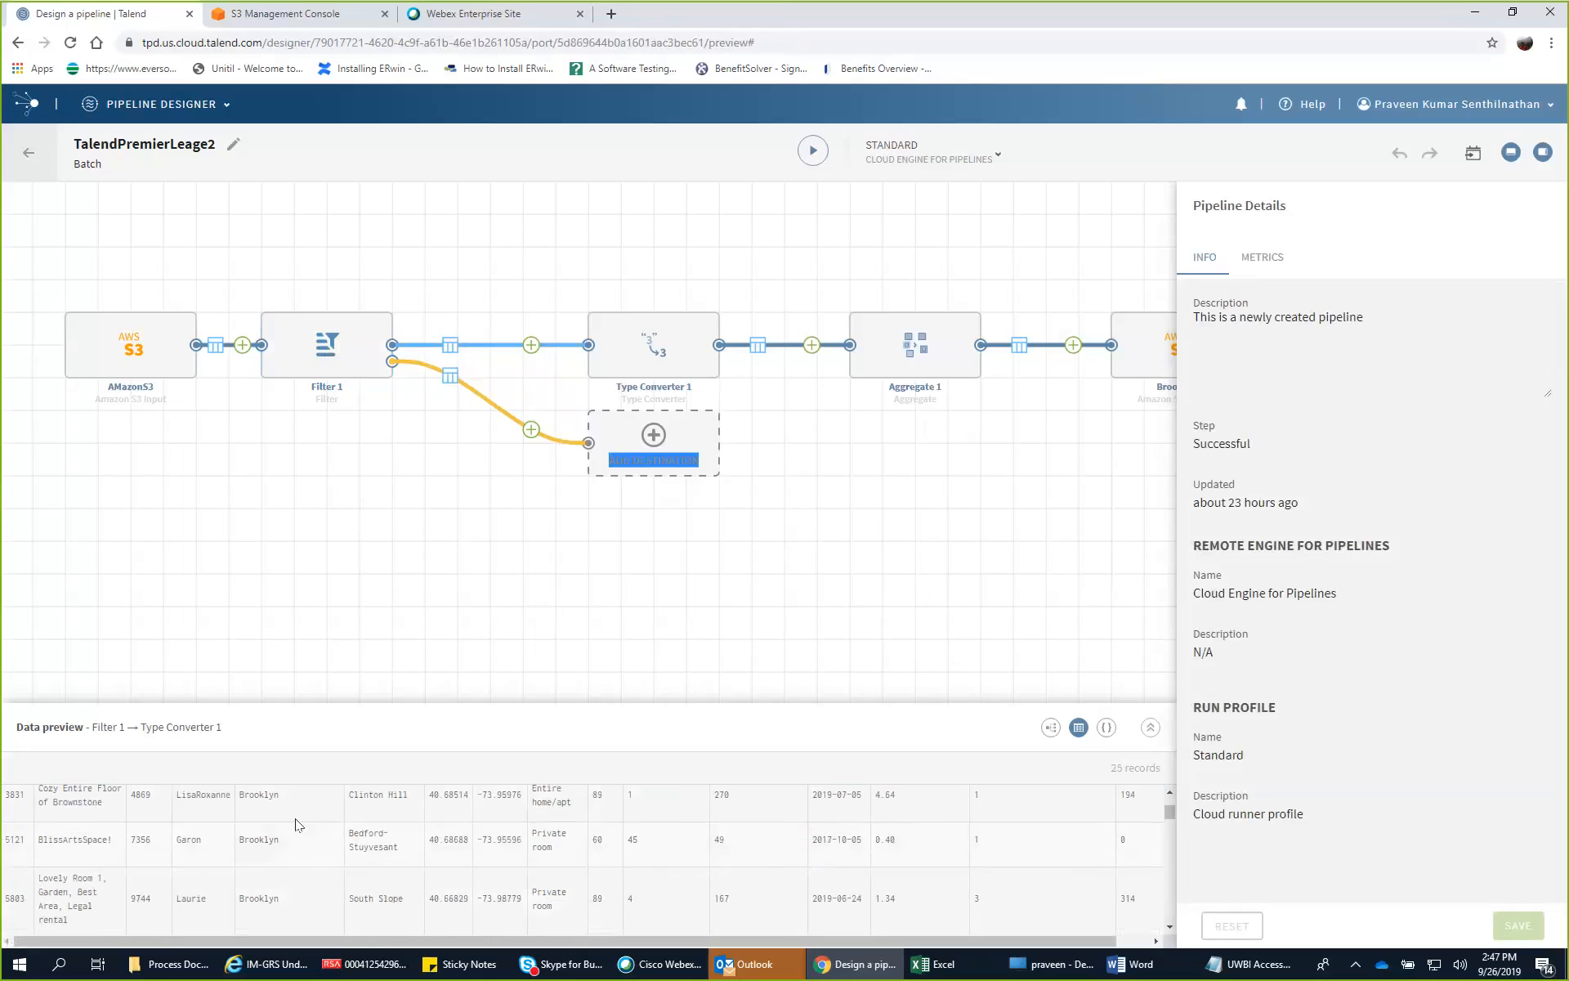
{"action": "scroll", "coordinate": [283, 884], "scroll_direction": "up", "scroll_amount": 5}
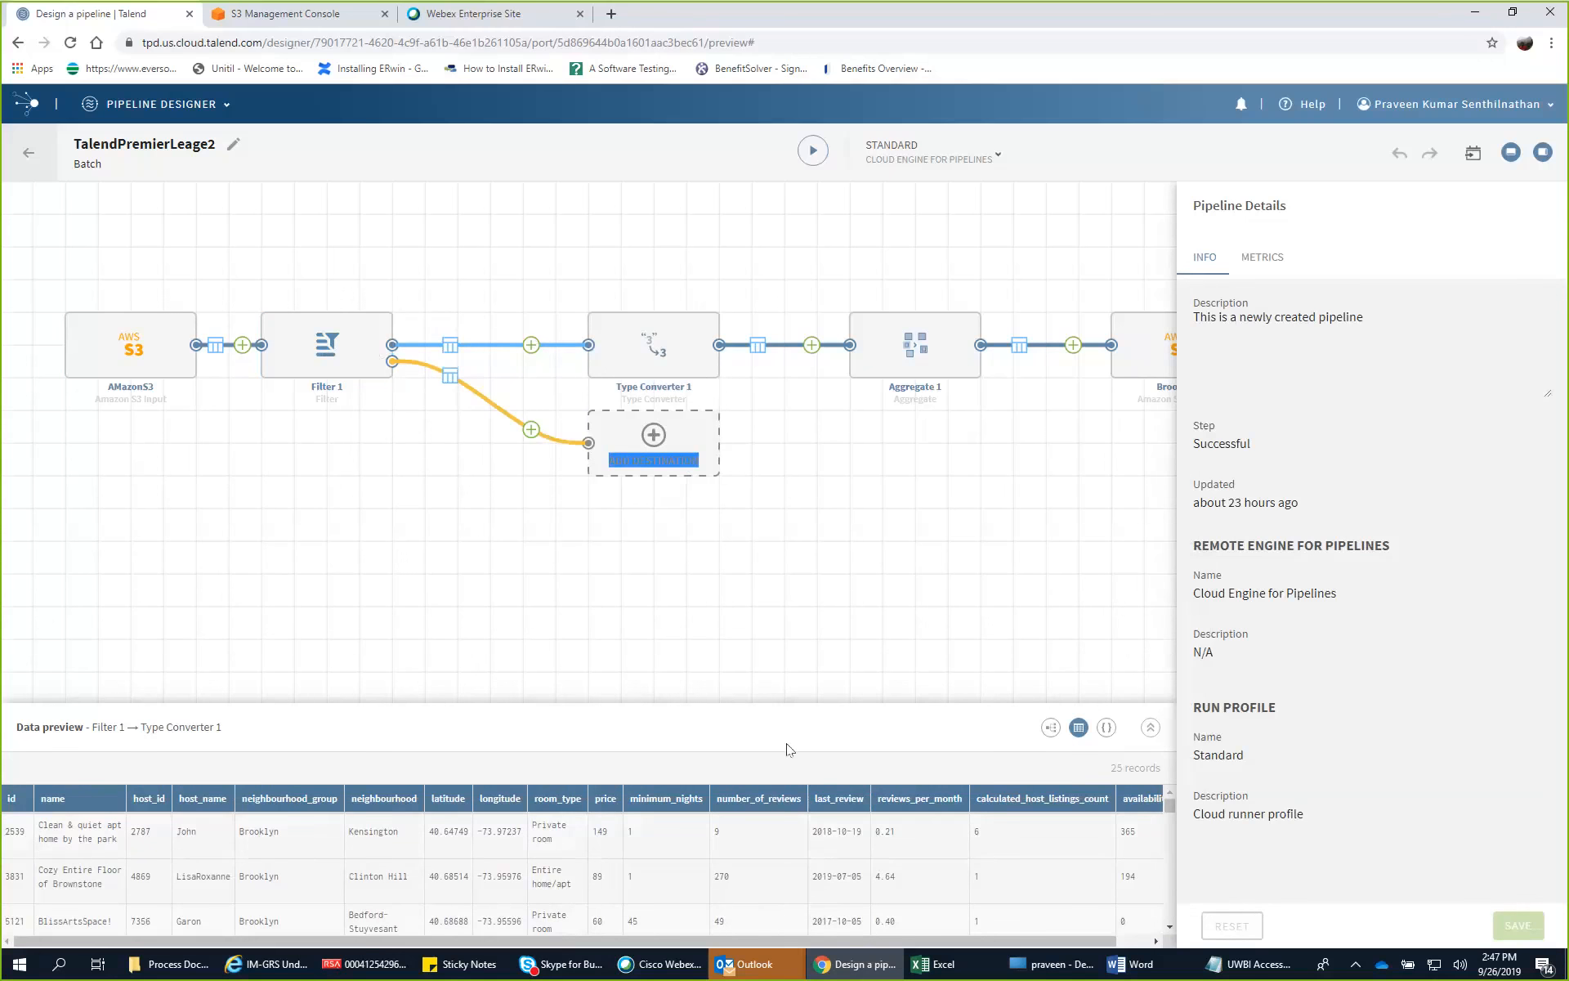
Step: Inspect the configurations of the Type Converter 1 and Aggregate 1 processors
{"action": "left_click", "coordinate": [642, 347]}
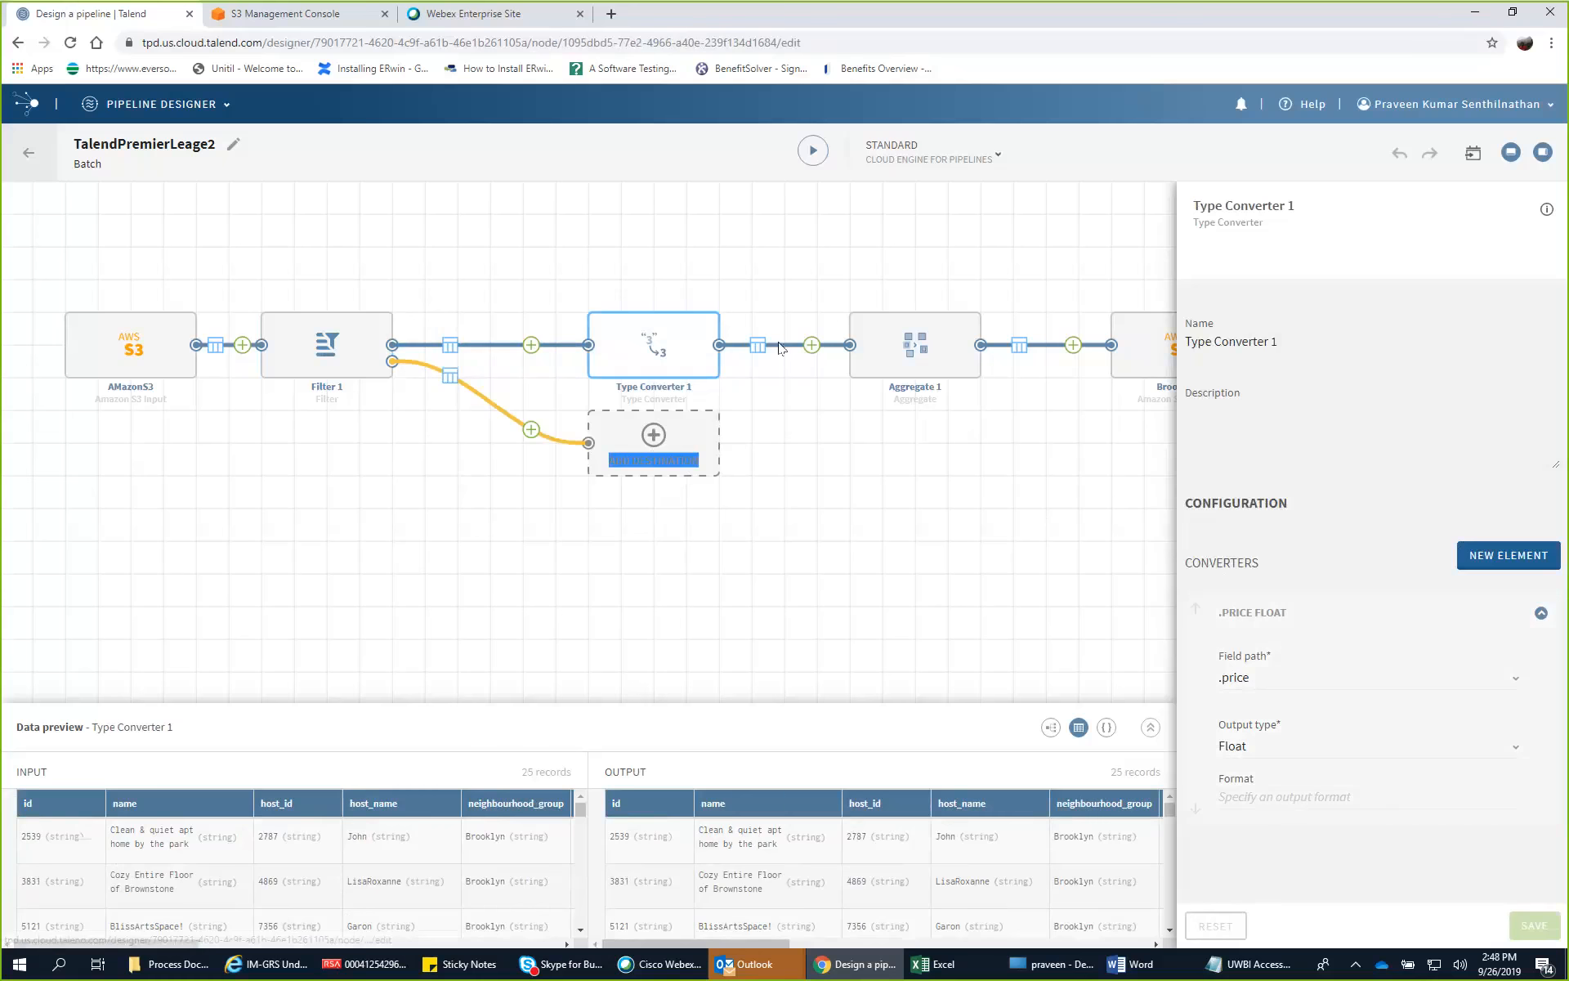
{"action": "left_click", "coordinate": [901, 347]}
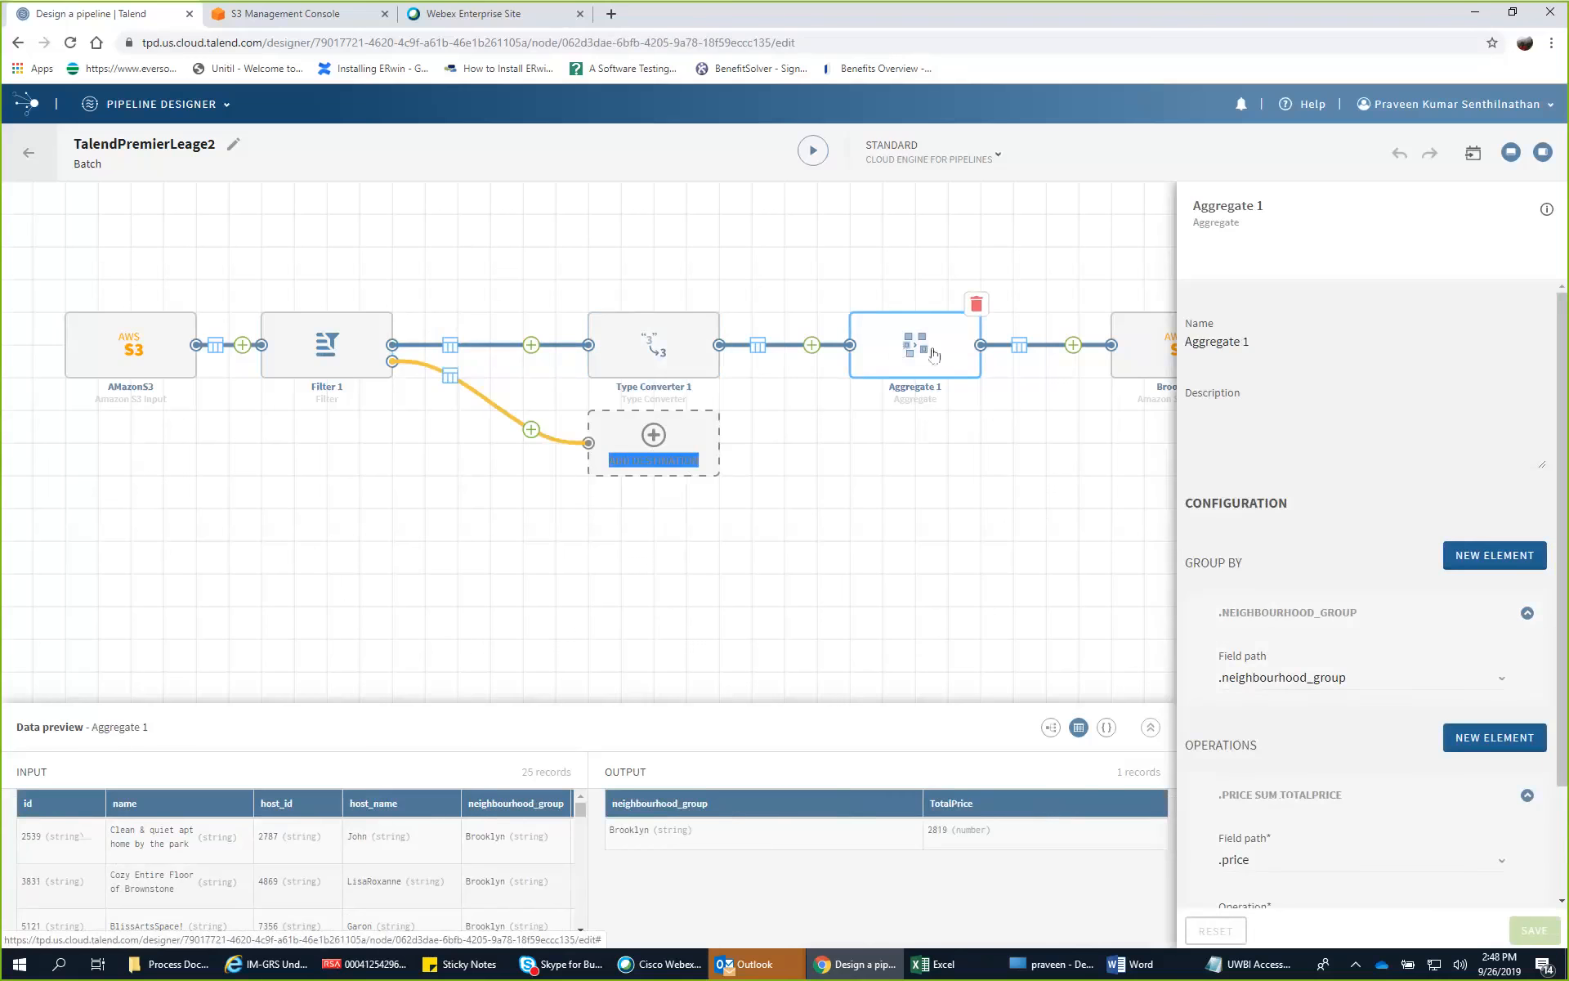
Step: Review the Aggregate 1 group-by and operation settings, and preview the records passing from it to Brooklyn
{"action": "scroll", "coordinate": [1371, 645], "scroll_direction": "down", "scroll_amount": 1}
{"action": "scroll", "coordinate": [1371, 645], "scroll_direction": "down", "scroll_amount": 1}
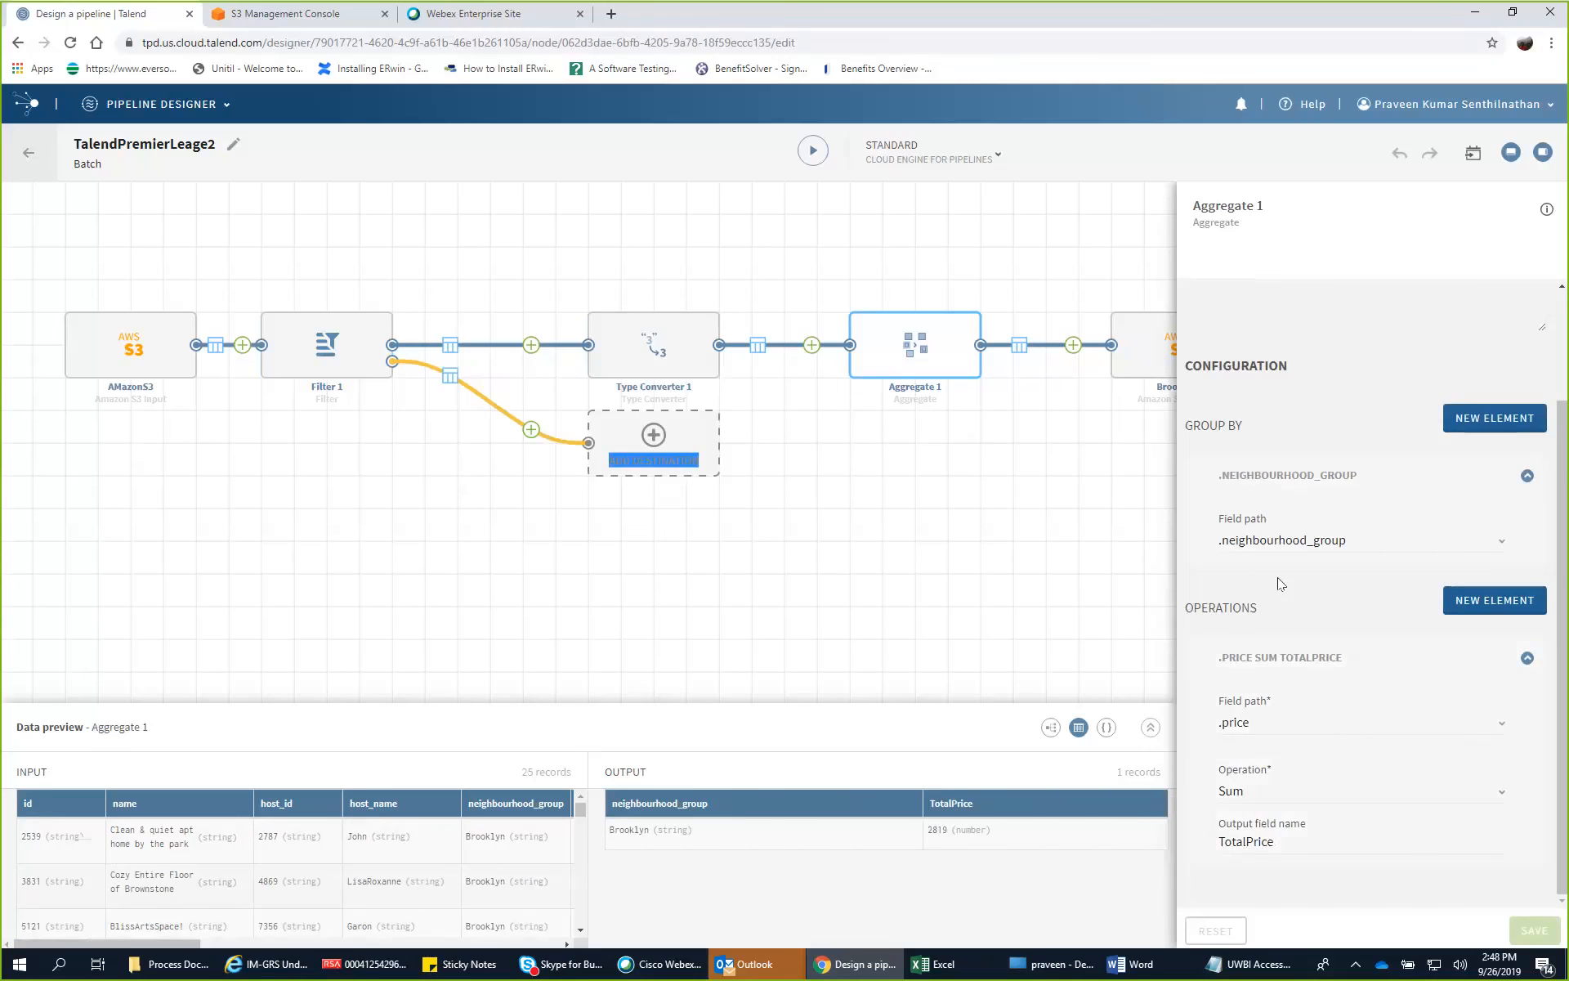
{"action": "scroll", "coordinate": [1281, 582], "scroll_direction": "up", "scroll_amount": 1}
{"action": "mouse_move", "coordinate": [1276, 585]}
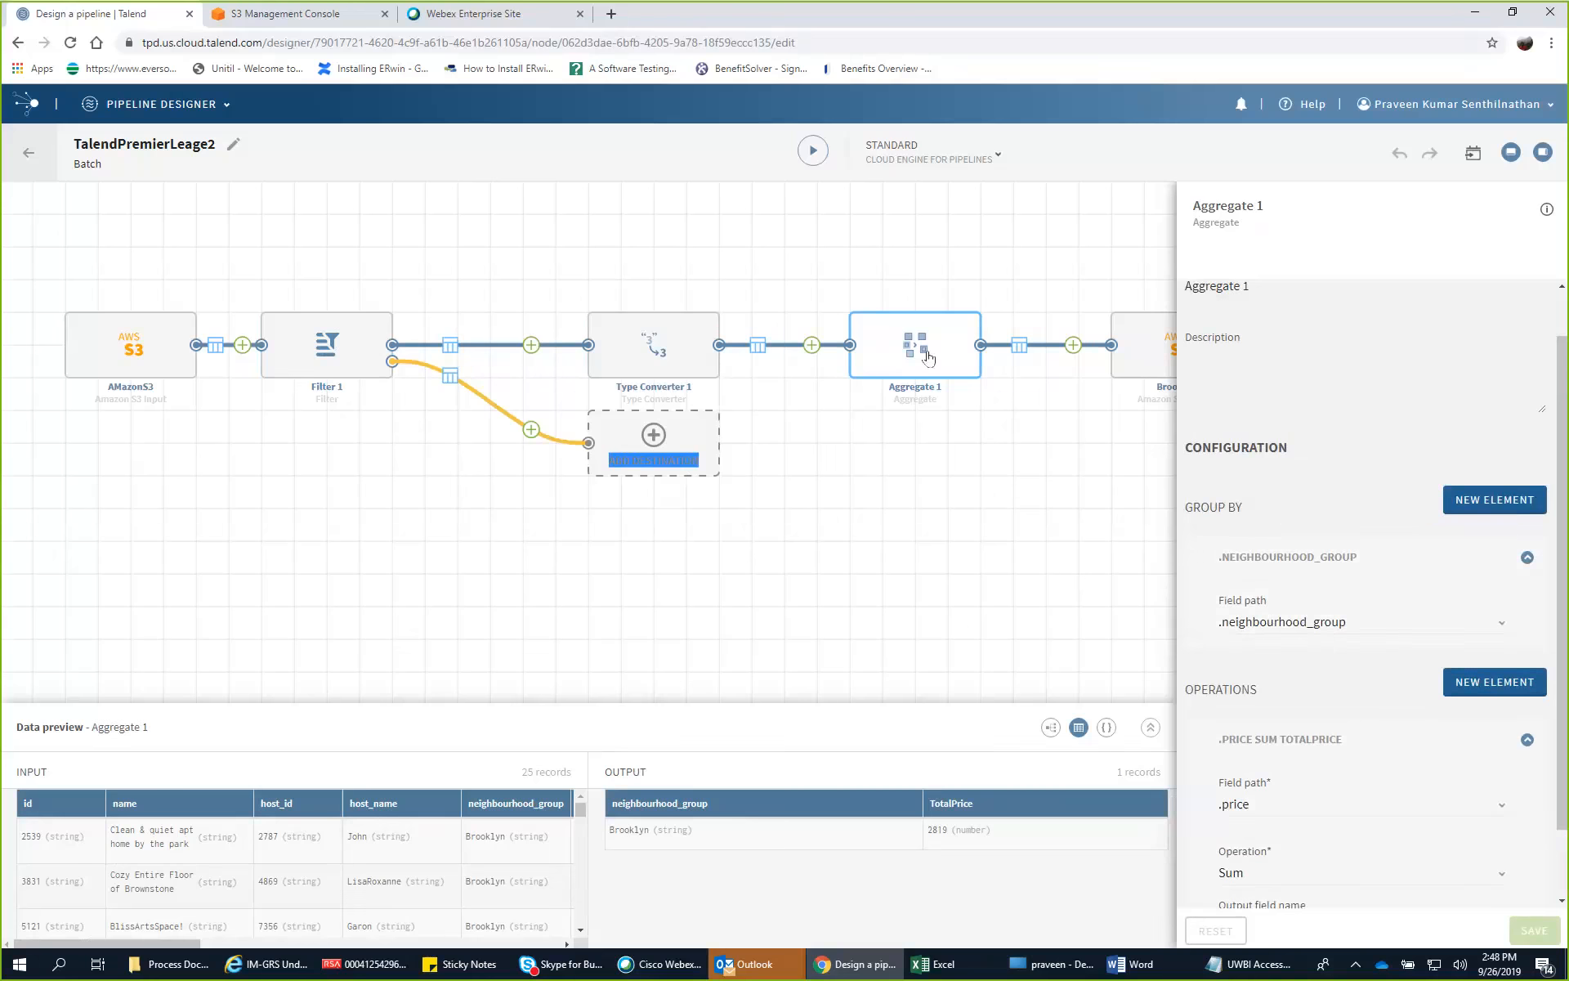
{"action": "left_click", "coordinate": [1019, 348]}
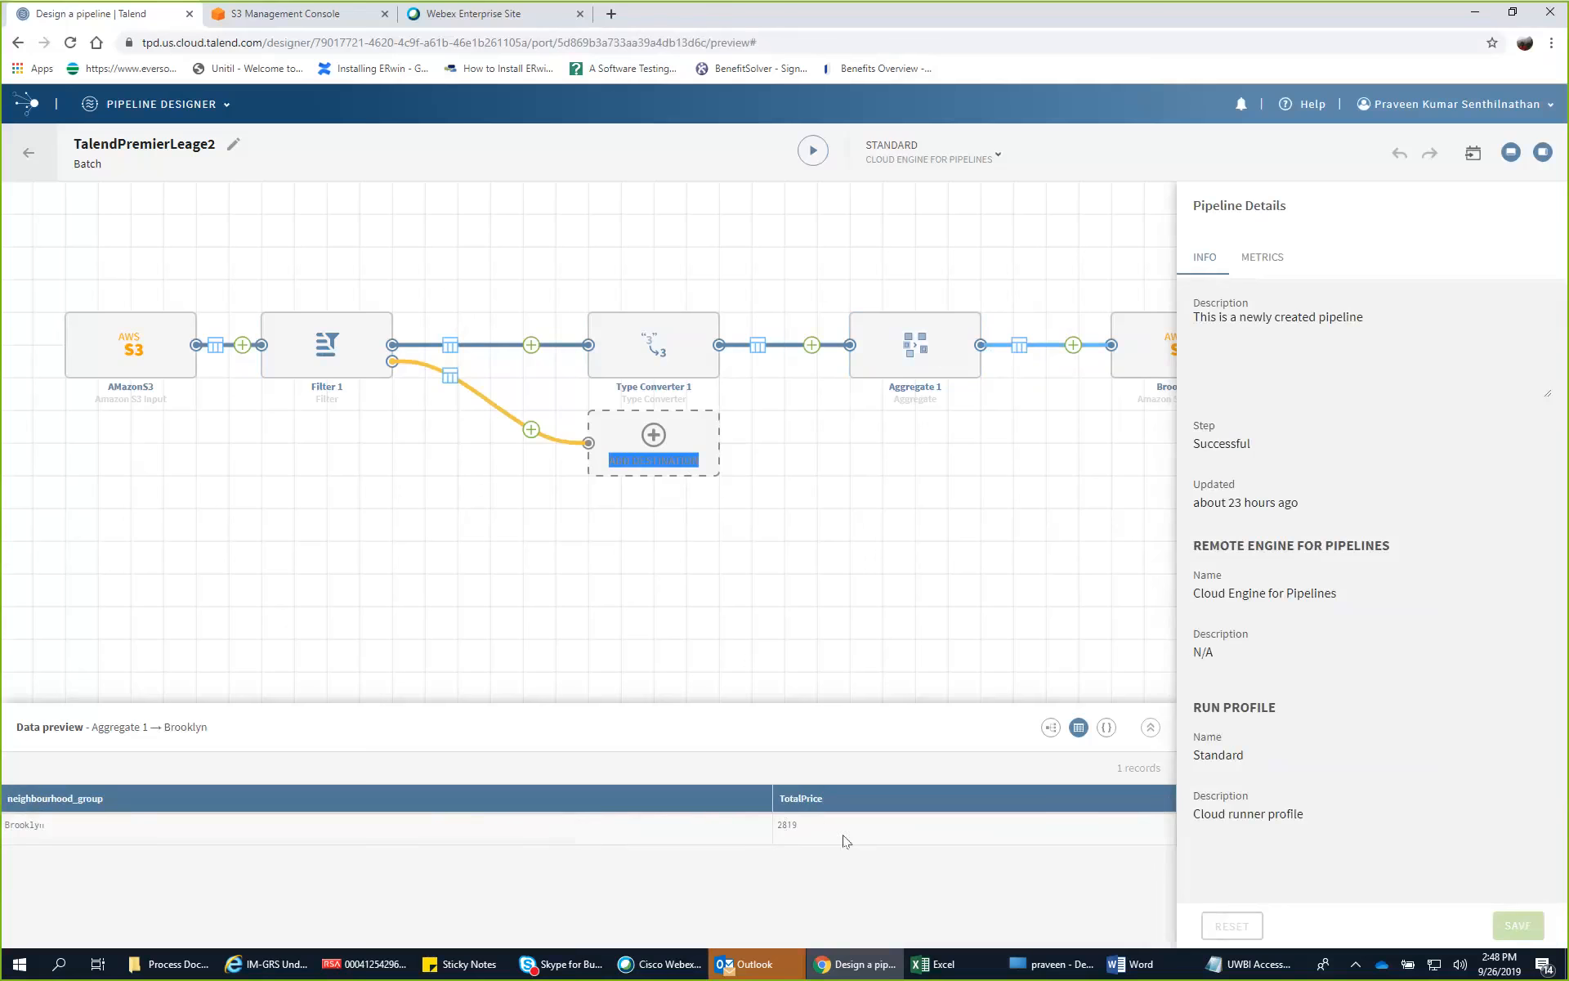
Step: Inspect the dataset settings of the Brooklyn Amazon S3 output, including its bucket, object name and format configuration
{"action": "scroll", "coordinate": [895, 576], "scroll_direction": "up", "scroll_amount": 2}
{"action": "scroll", "coordinate": [913, 542], "scroll_direction": "down", "scroll_amount": 3}
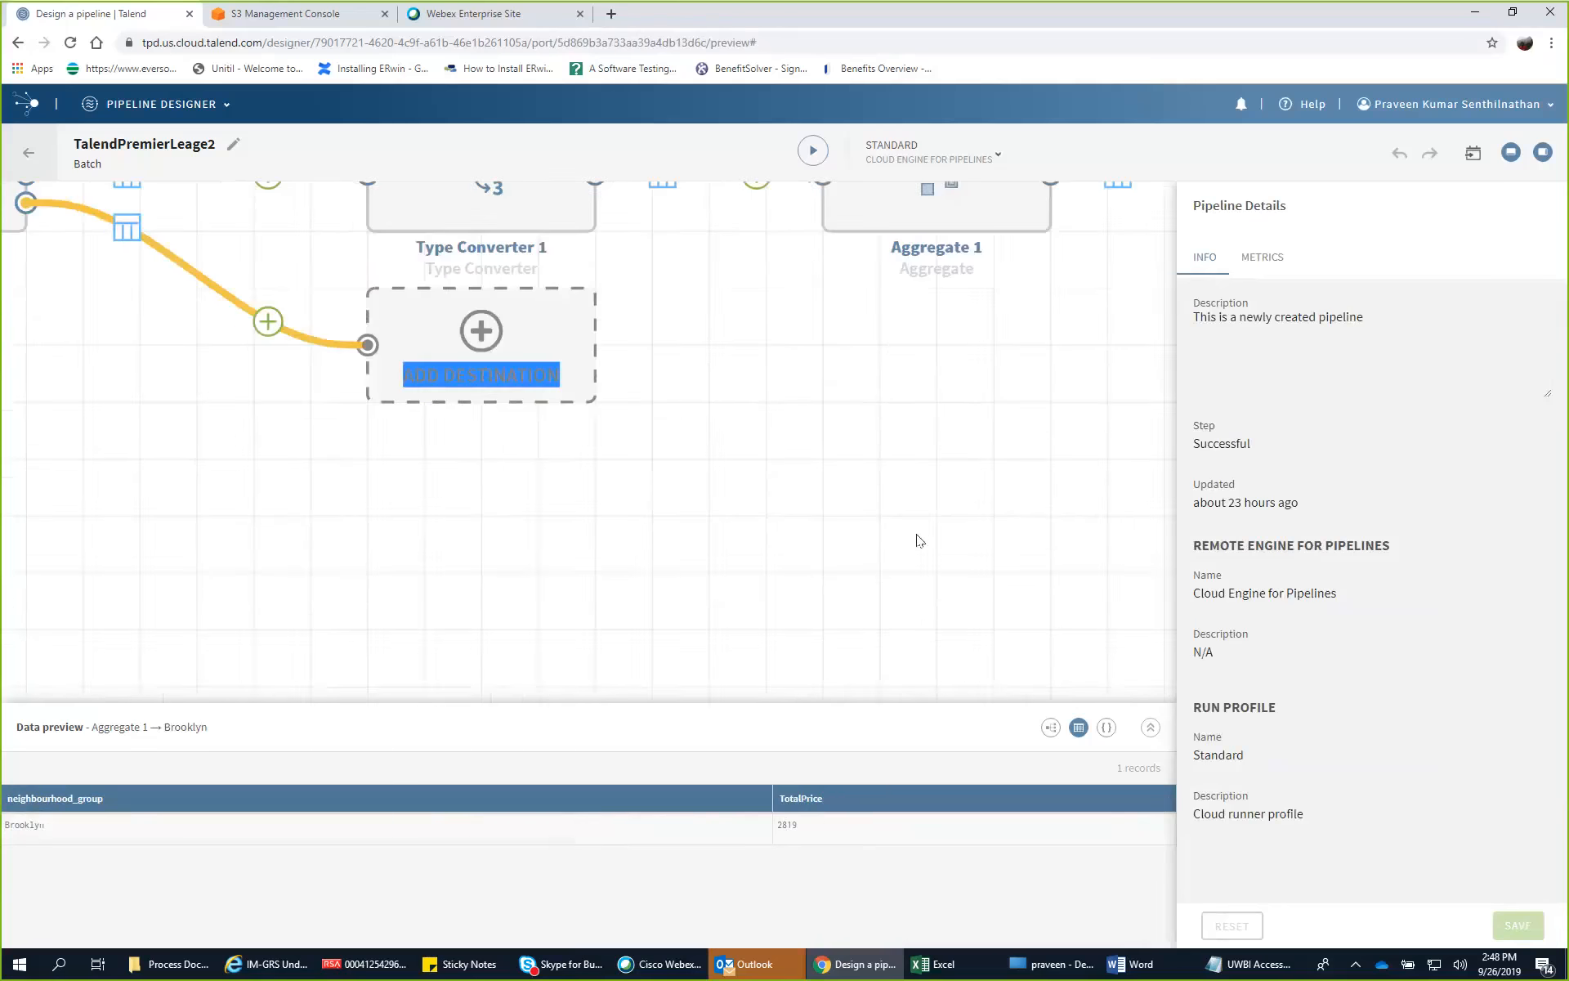
{"action": "scroll", "coordinate": [916, 534], "scroll_direction": "up", "scroll_amount": 1}
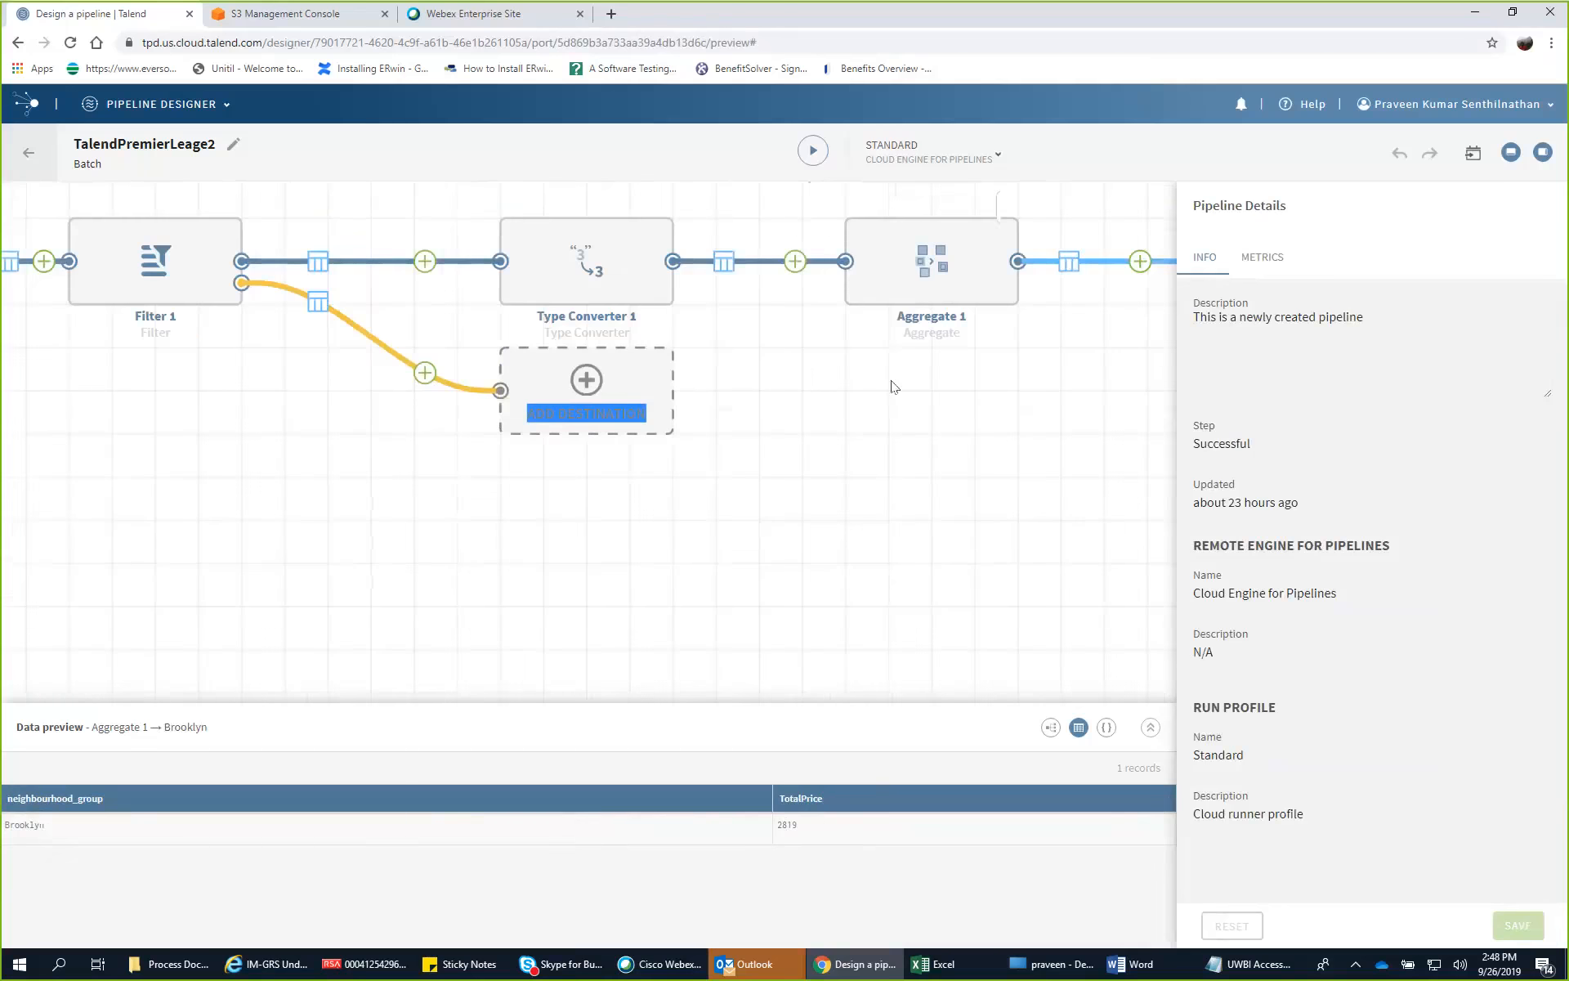
{"action": "left_click_drag", "start_coordinate": [889, 406], "coordinate": [449, 467]}
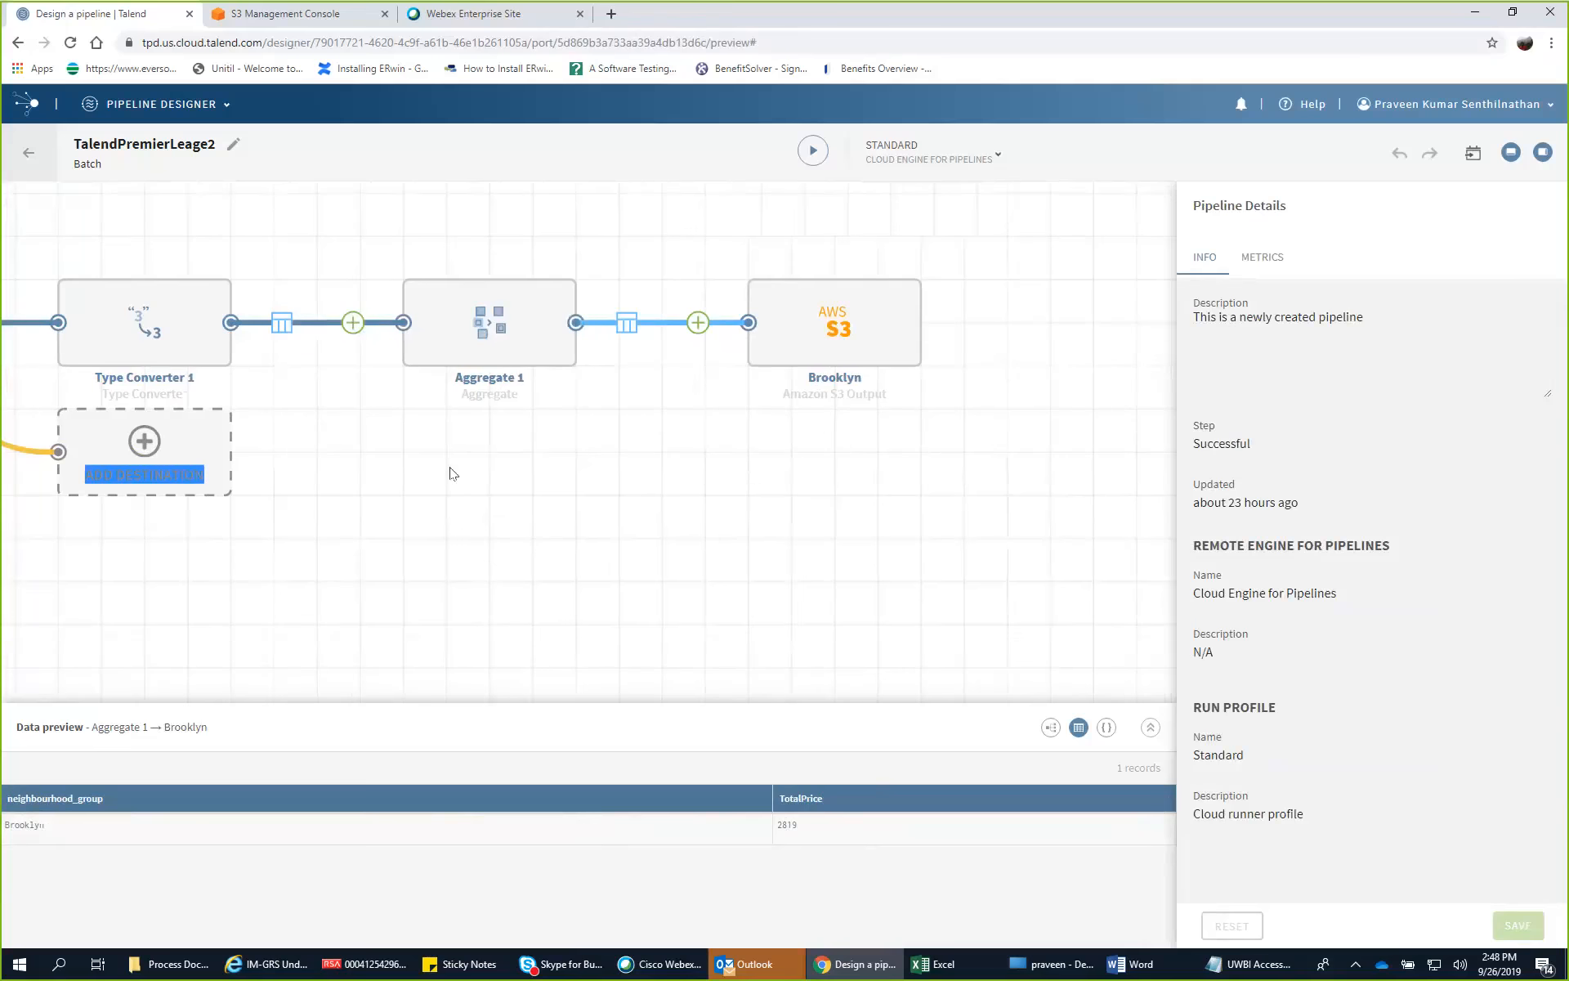
{"action": "left_click", "coordinate": [798, 346]}
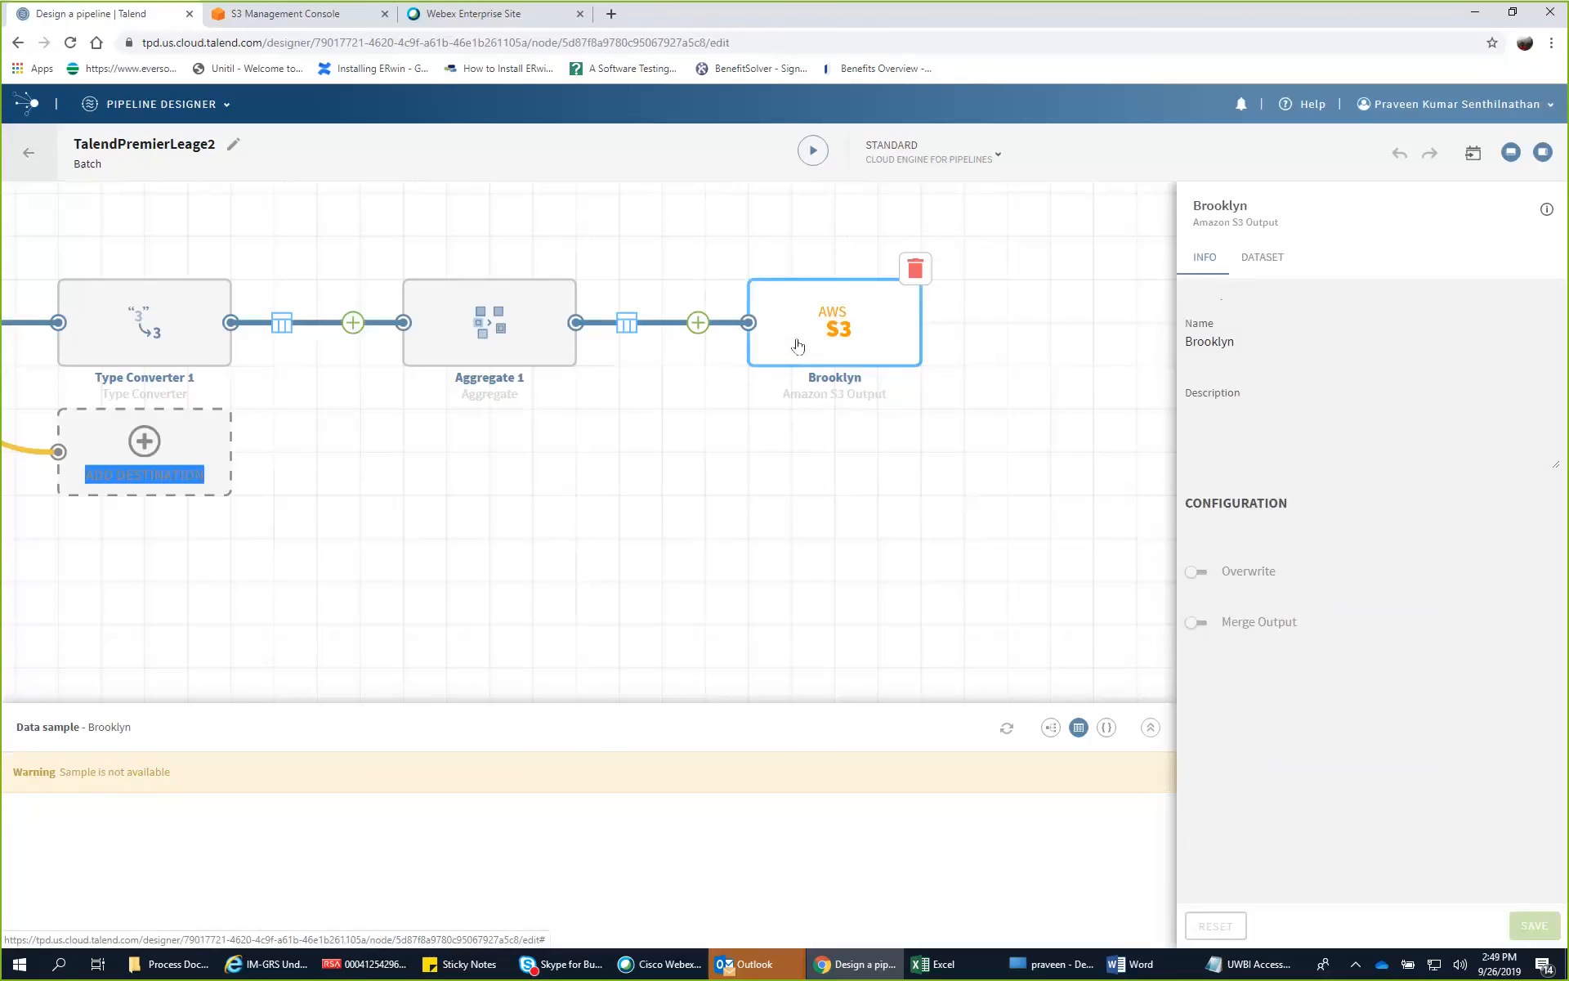
{"action": "left_click", "coordinate": [1269, 261]}
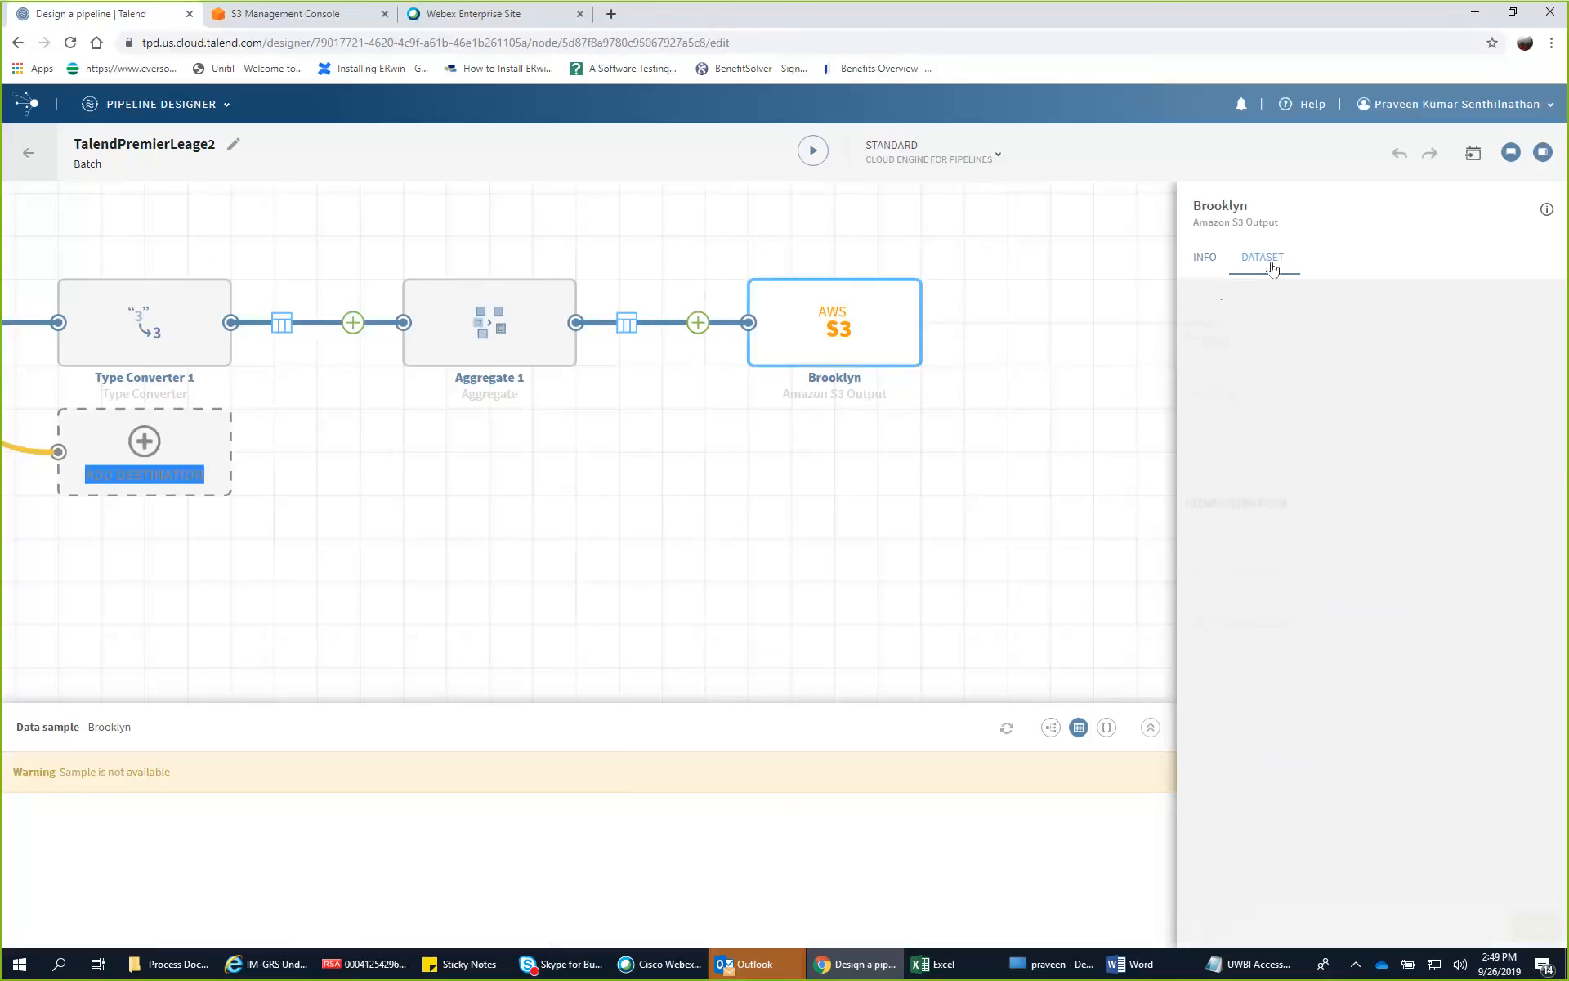
{"action": "scroll", "coordinate": [1325, 660], "scroll_direction": "down", "scroll_amount": 3}
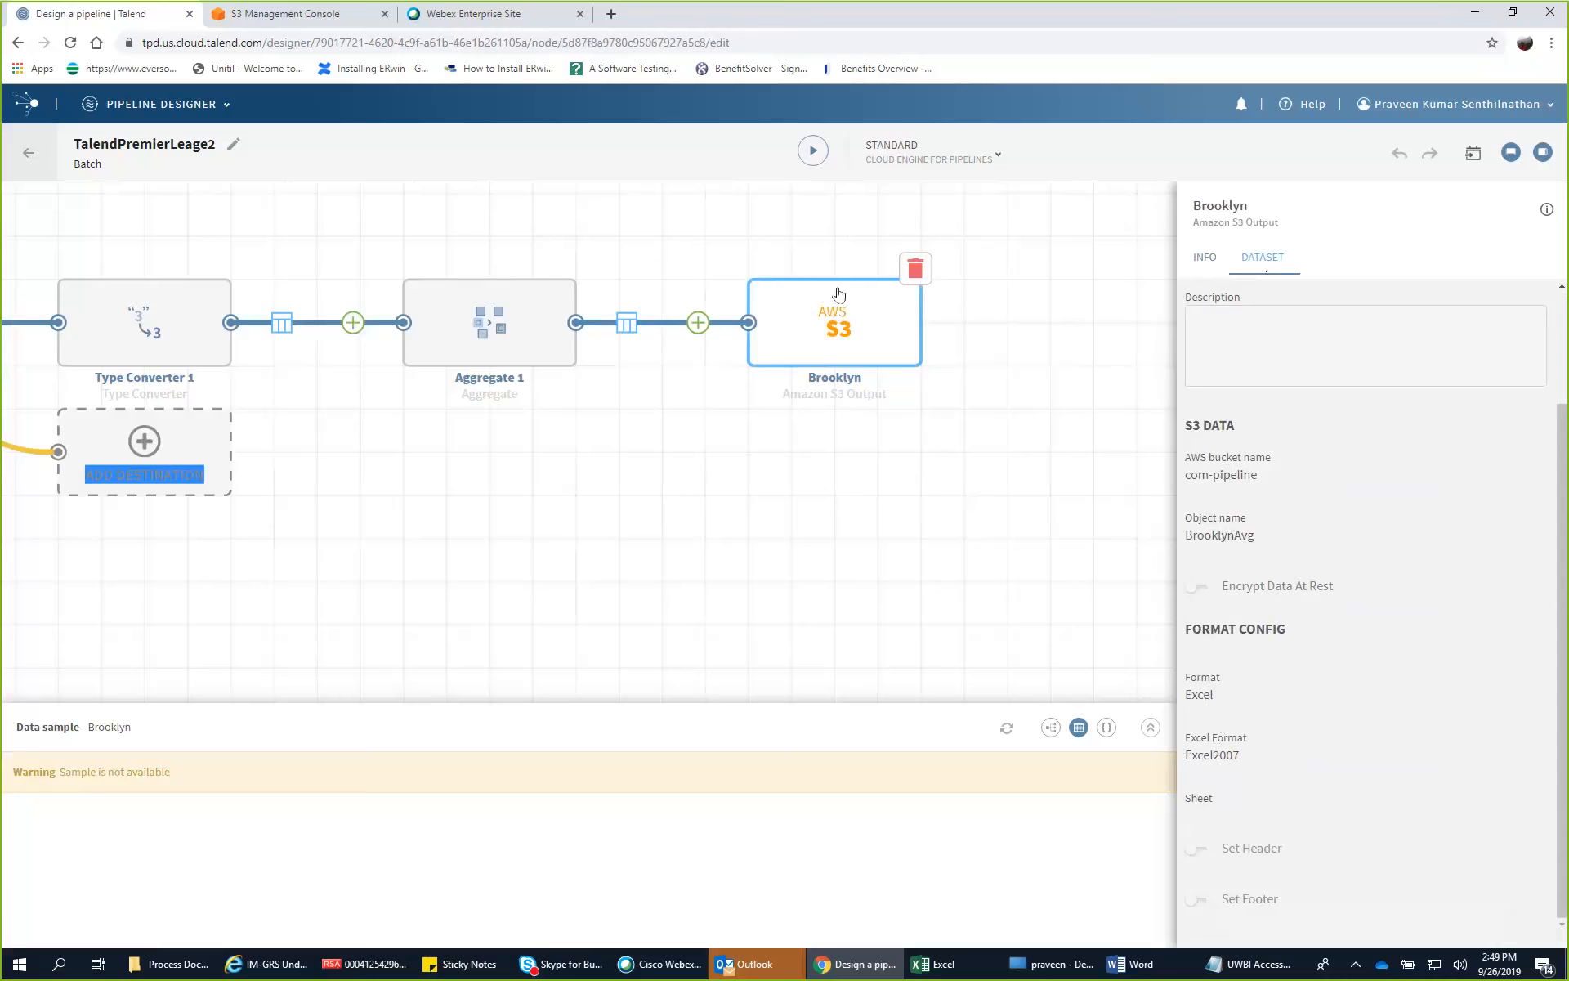
{"action": "scroll", "coordinate": [898, 542], "scroll_direction": "down", "scroll_amount": 3}
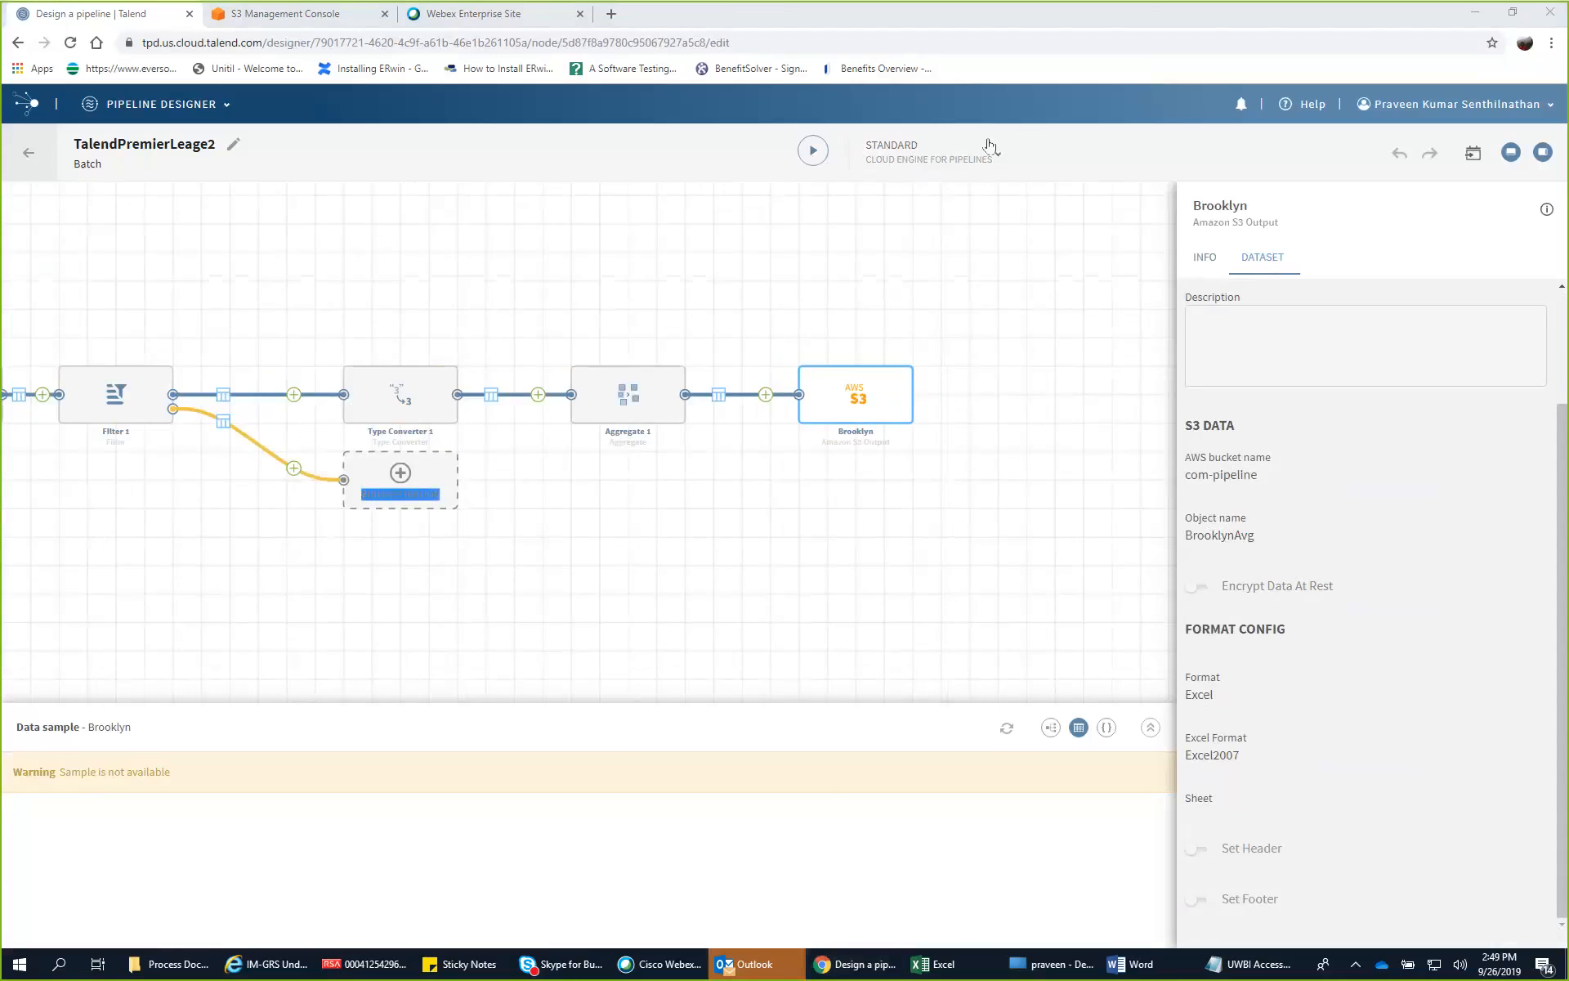
Step: Run the TalendPremierLeage2 pipeline with the Standard run profile
{"action": "left_click", "coordinate": [812, 153]}
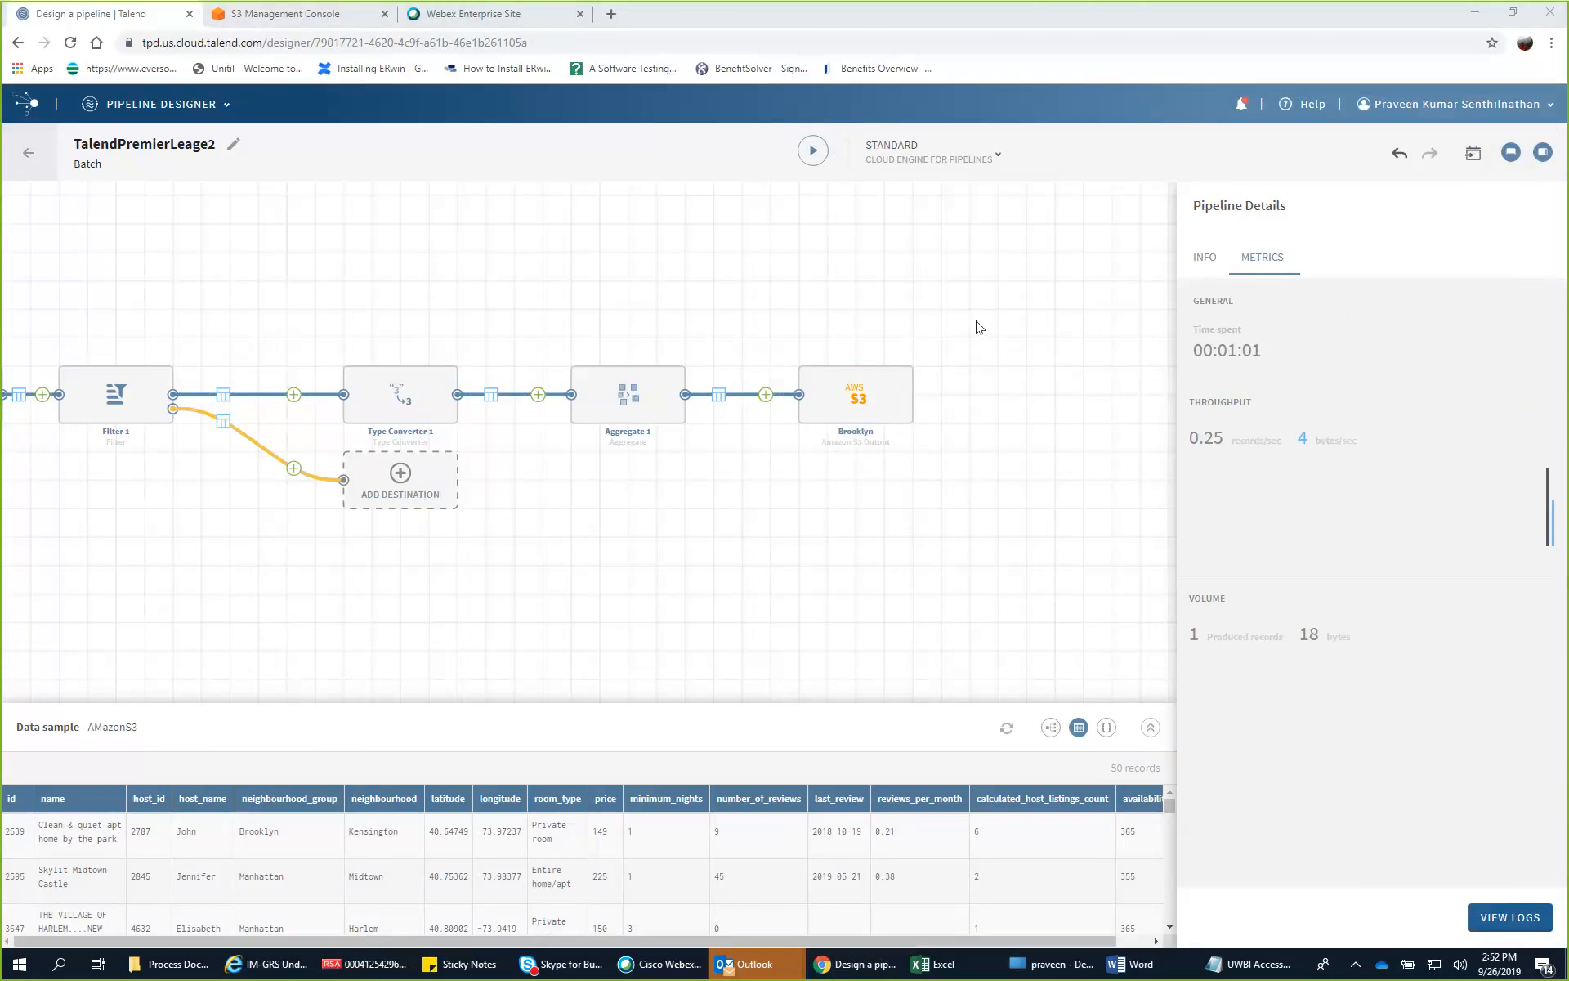
{"action": "mouse_move", "coordinate": [858, 402]}
Step: Switch to the S3 Management Console and open the BrooklynAvg folder in the com-pipeline bucket
{"action": "left_click", "coordinate": [311, 22]}
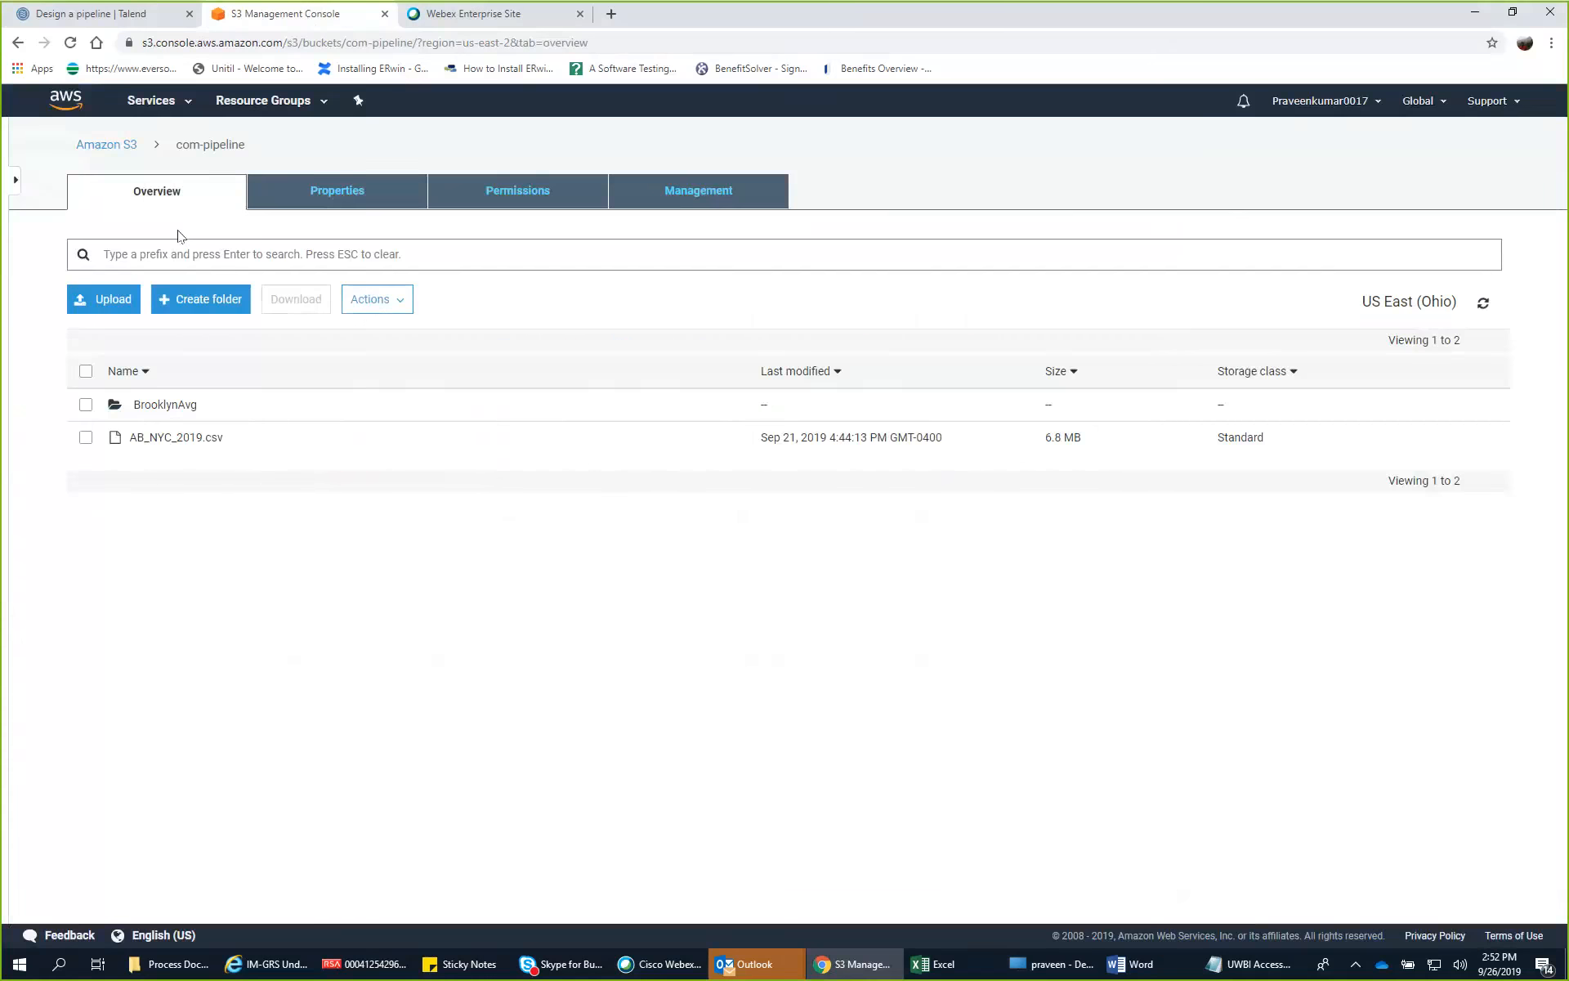
{"action": "left_click", "coordinate": [109, 148]}
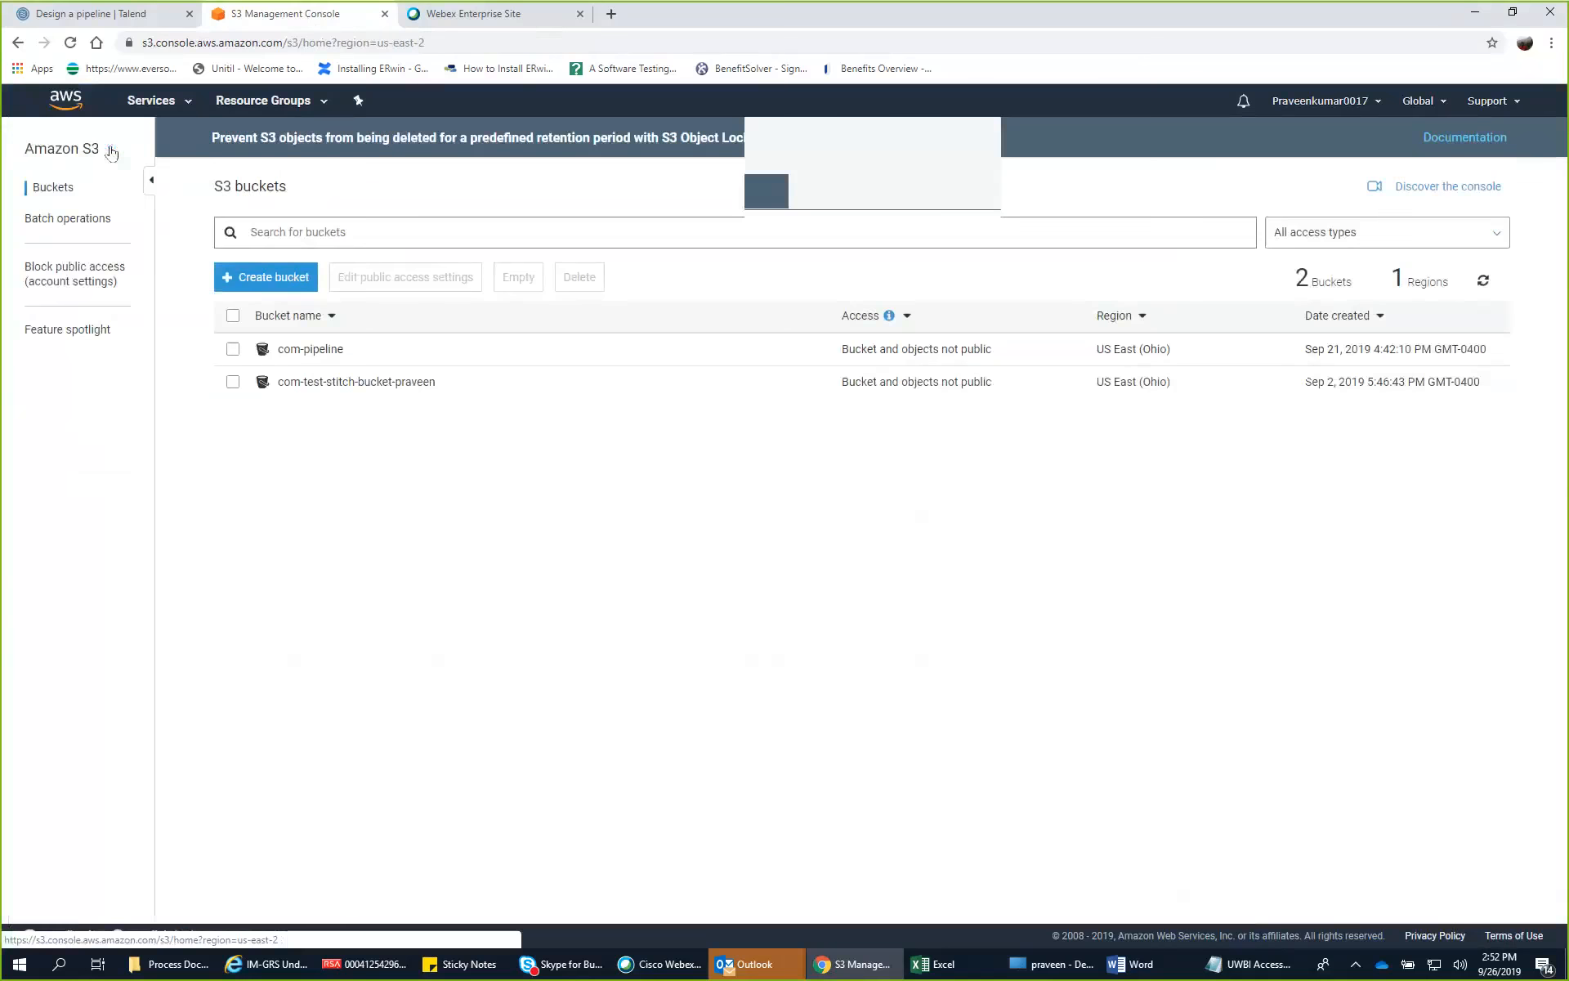
{"action": "left_click", "coordinate": [309, 350]}
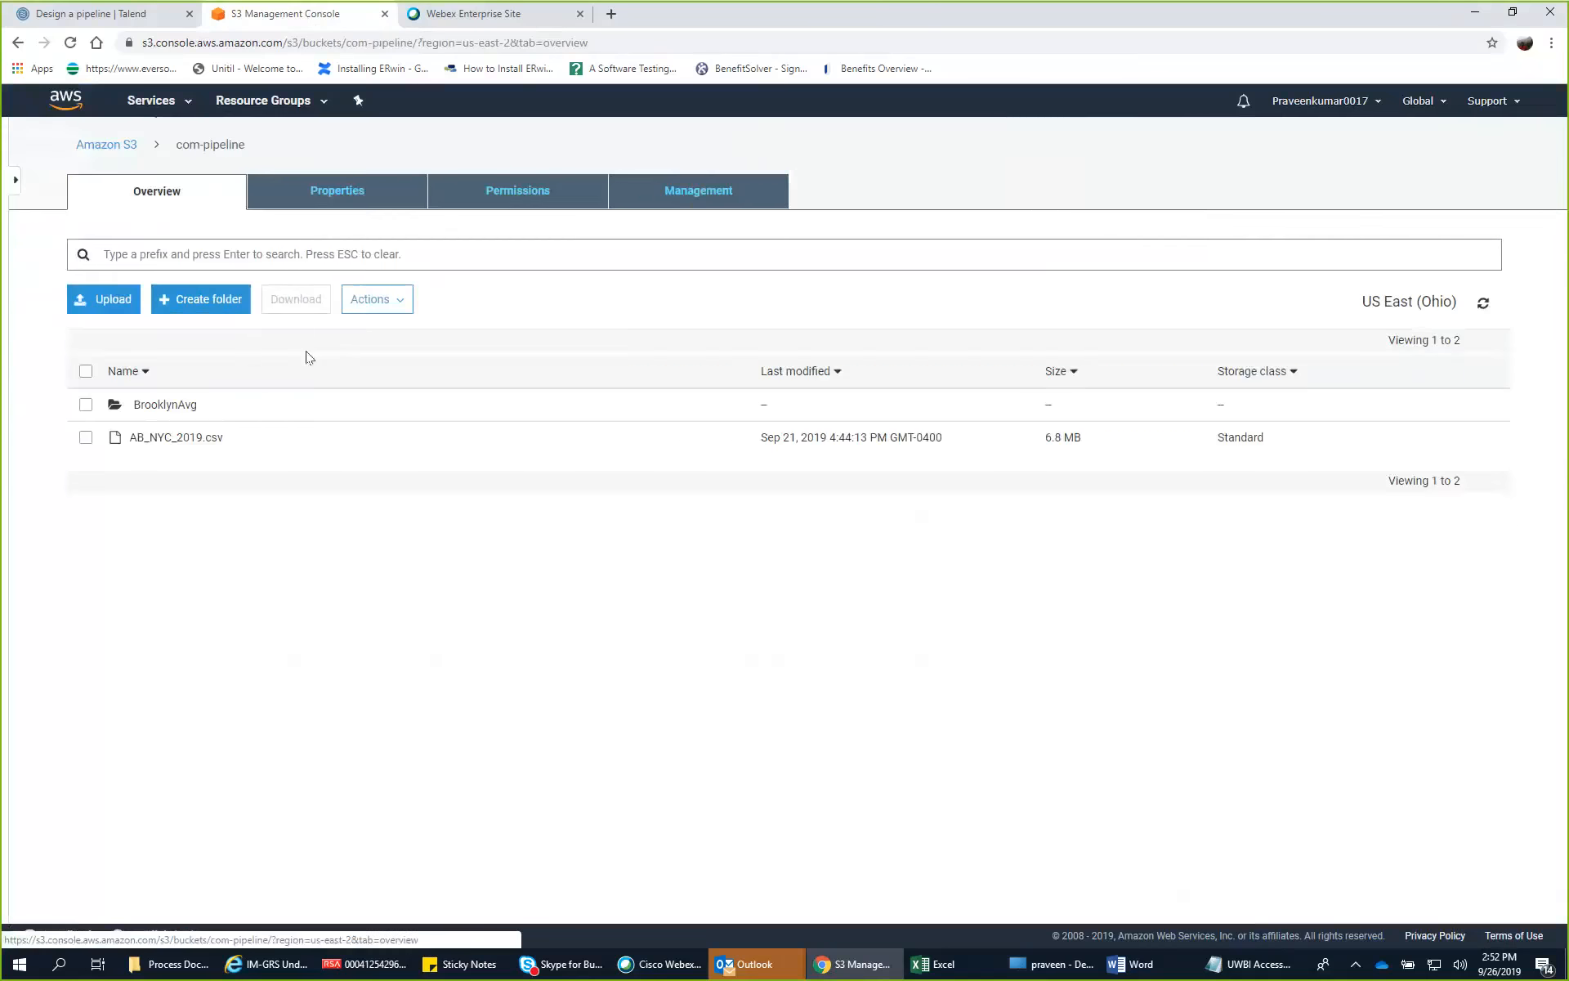
{"action": "left_click", "coordinate": [178, 407]}
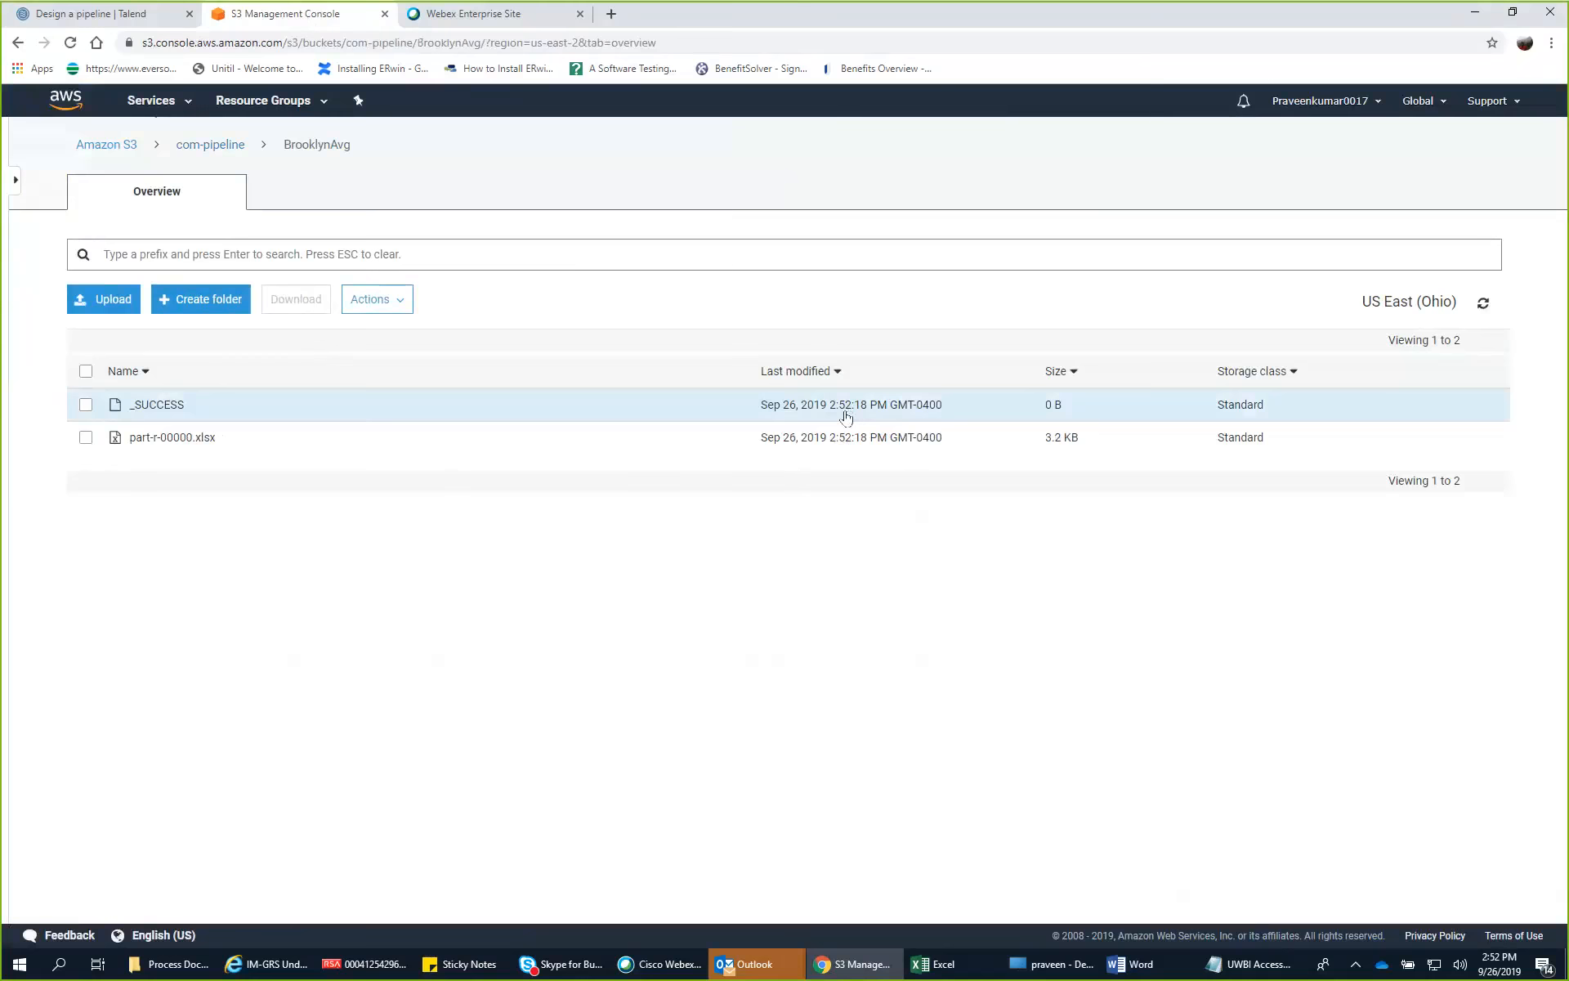
Step: Download part-r-00000.xlsx from the BrooklynAvg folder and open the downloaded workbook in Excel
{"action": "left_click", "coordinate": [155, 438]}
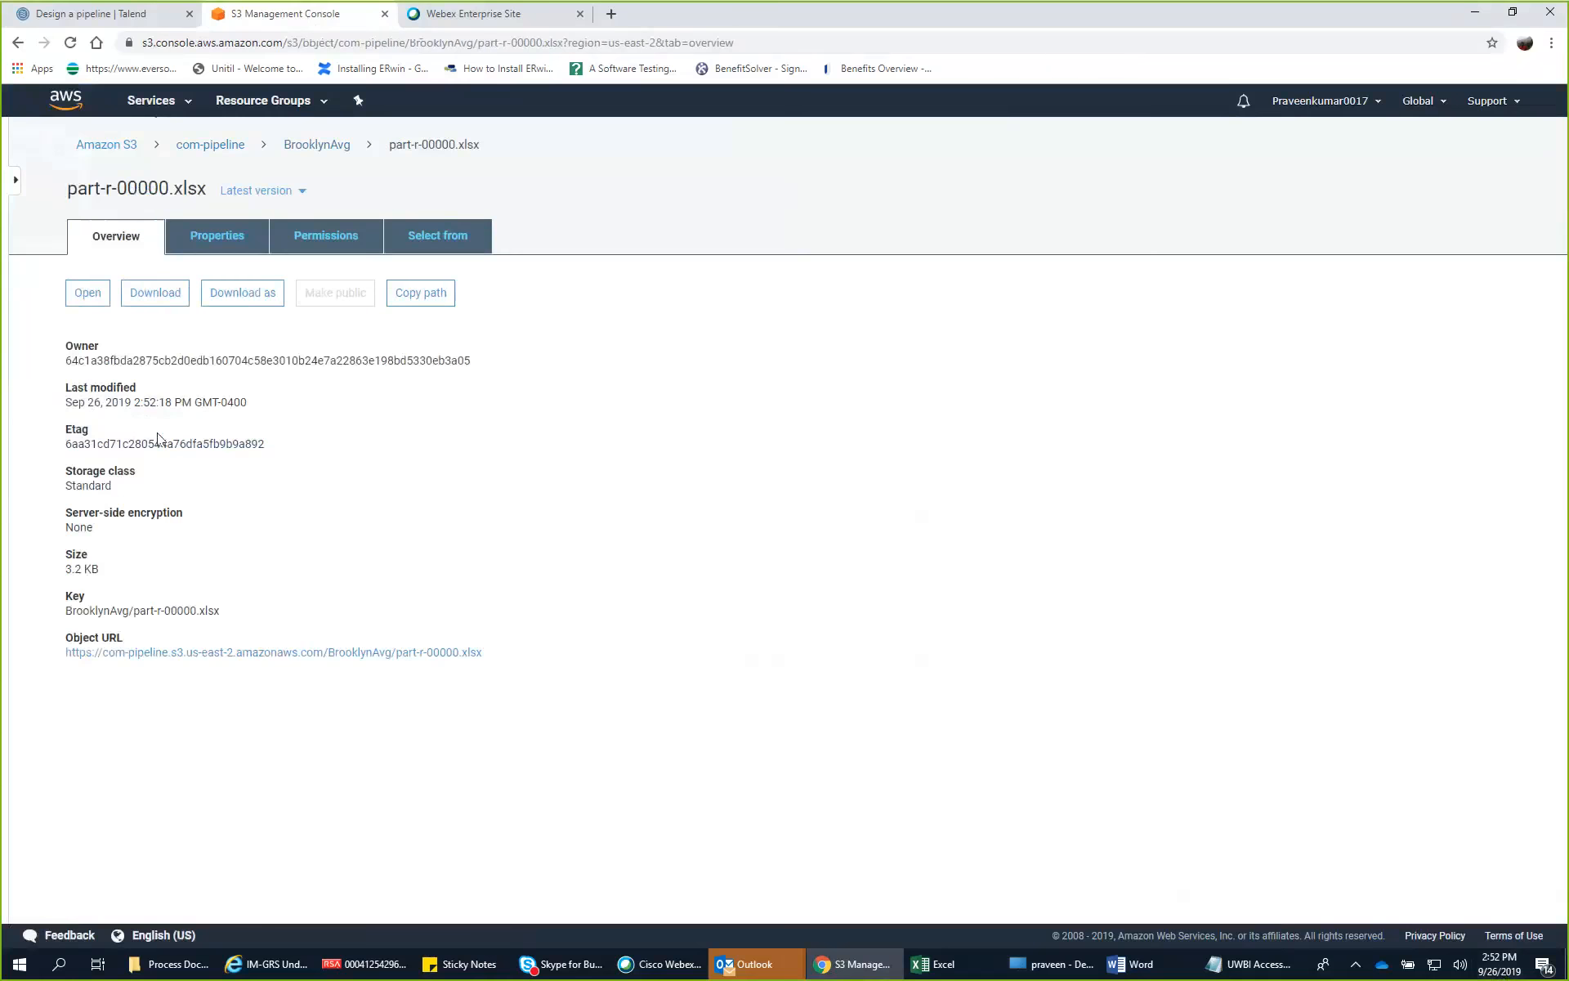
{"action": "left_click", "coordinate": [157, 294]}
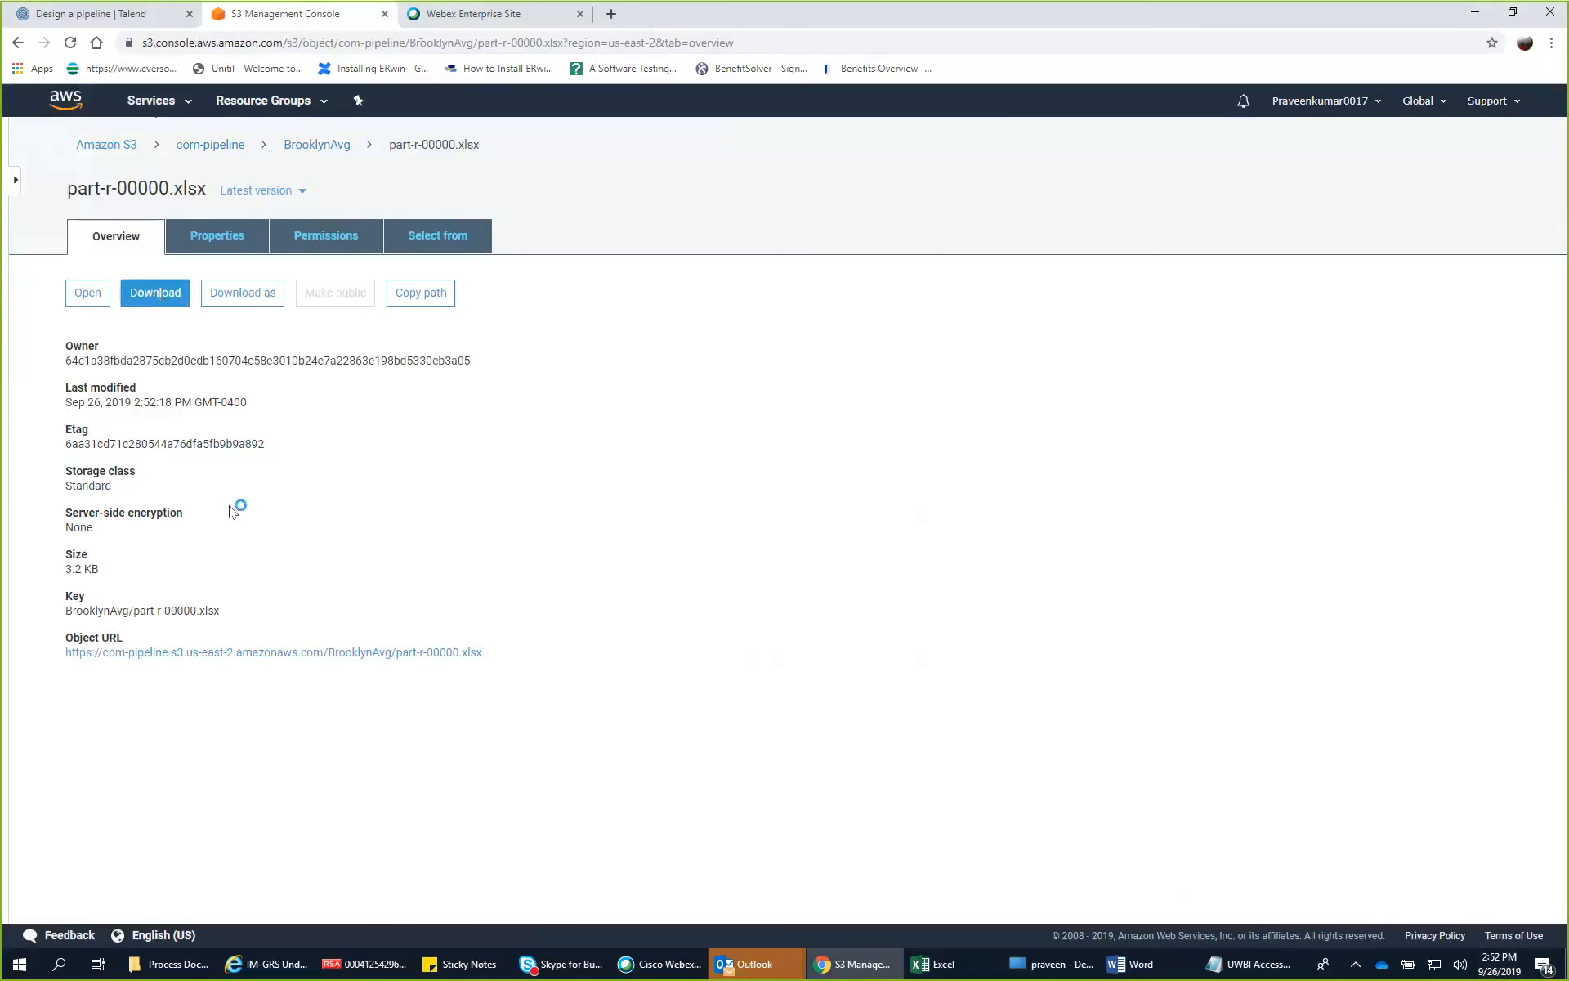
{"action": "left_click", "coordinate": [170, 930]}
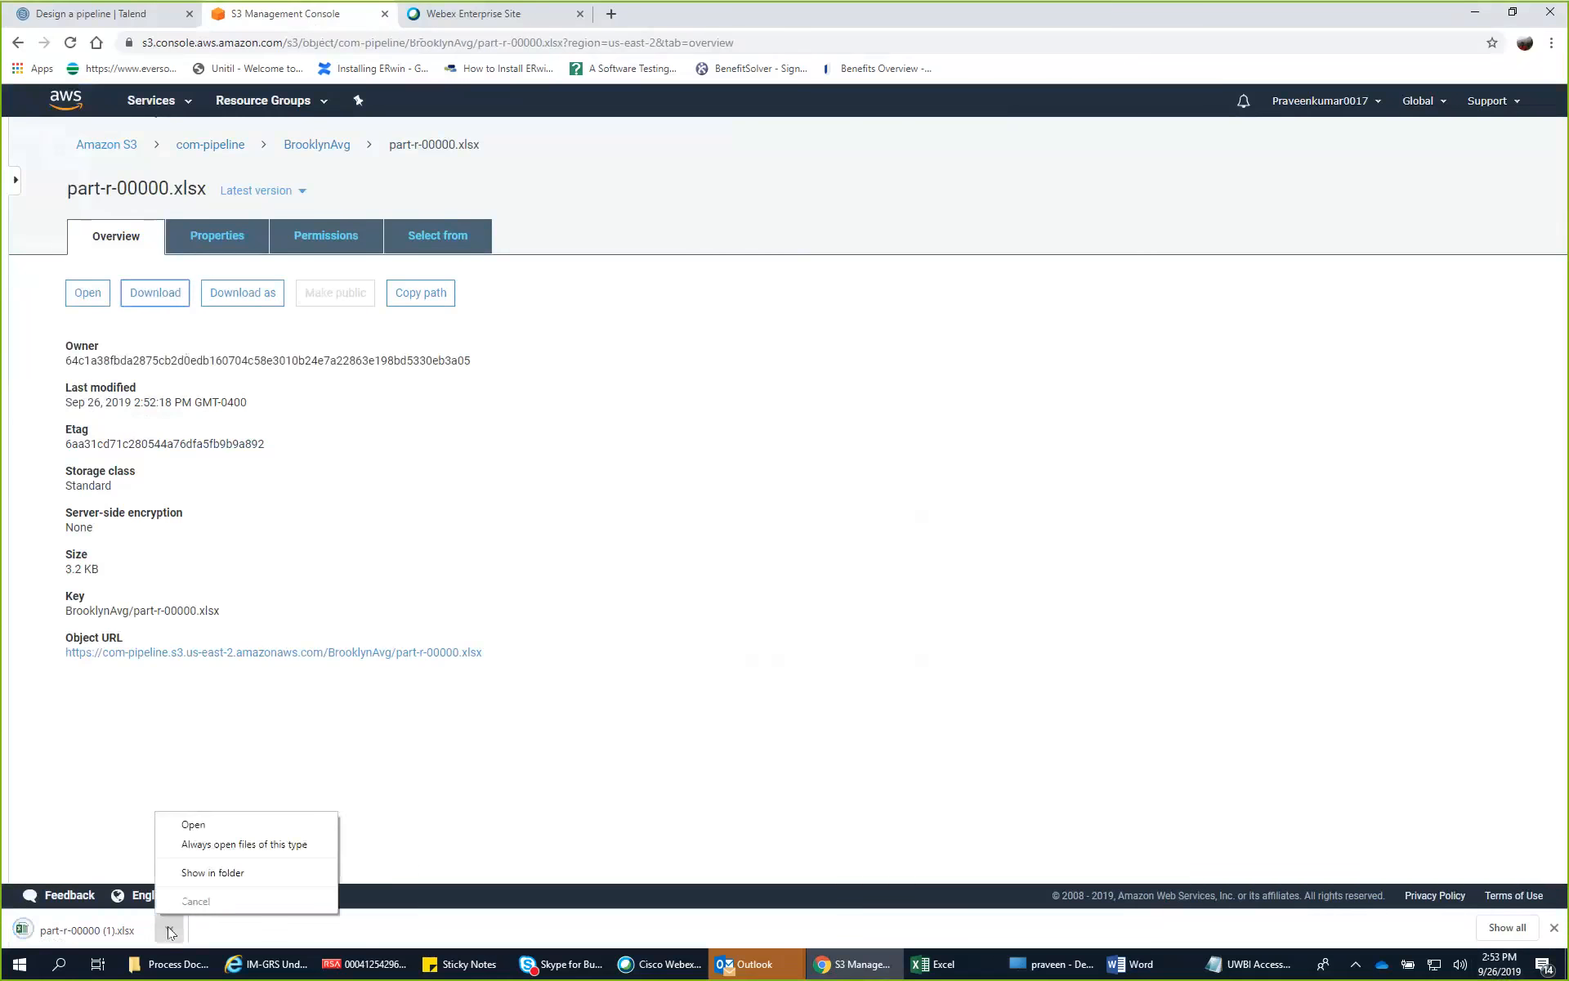
{"action": "left_click", "coordinate": [211, 825]}
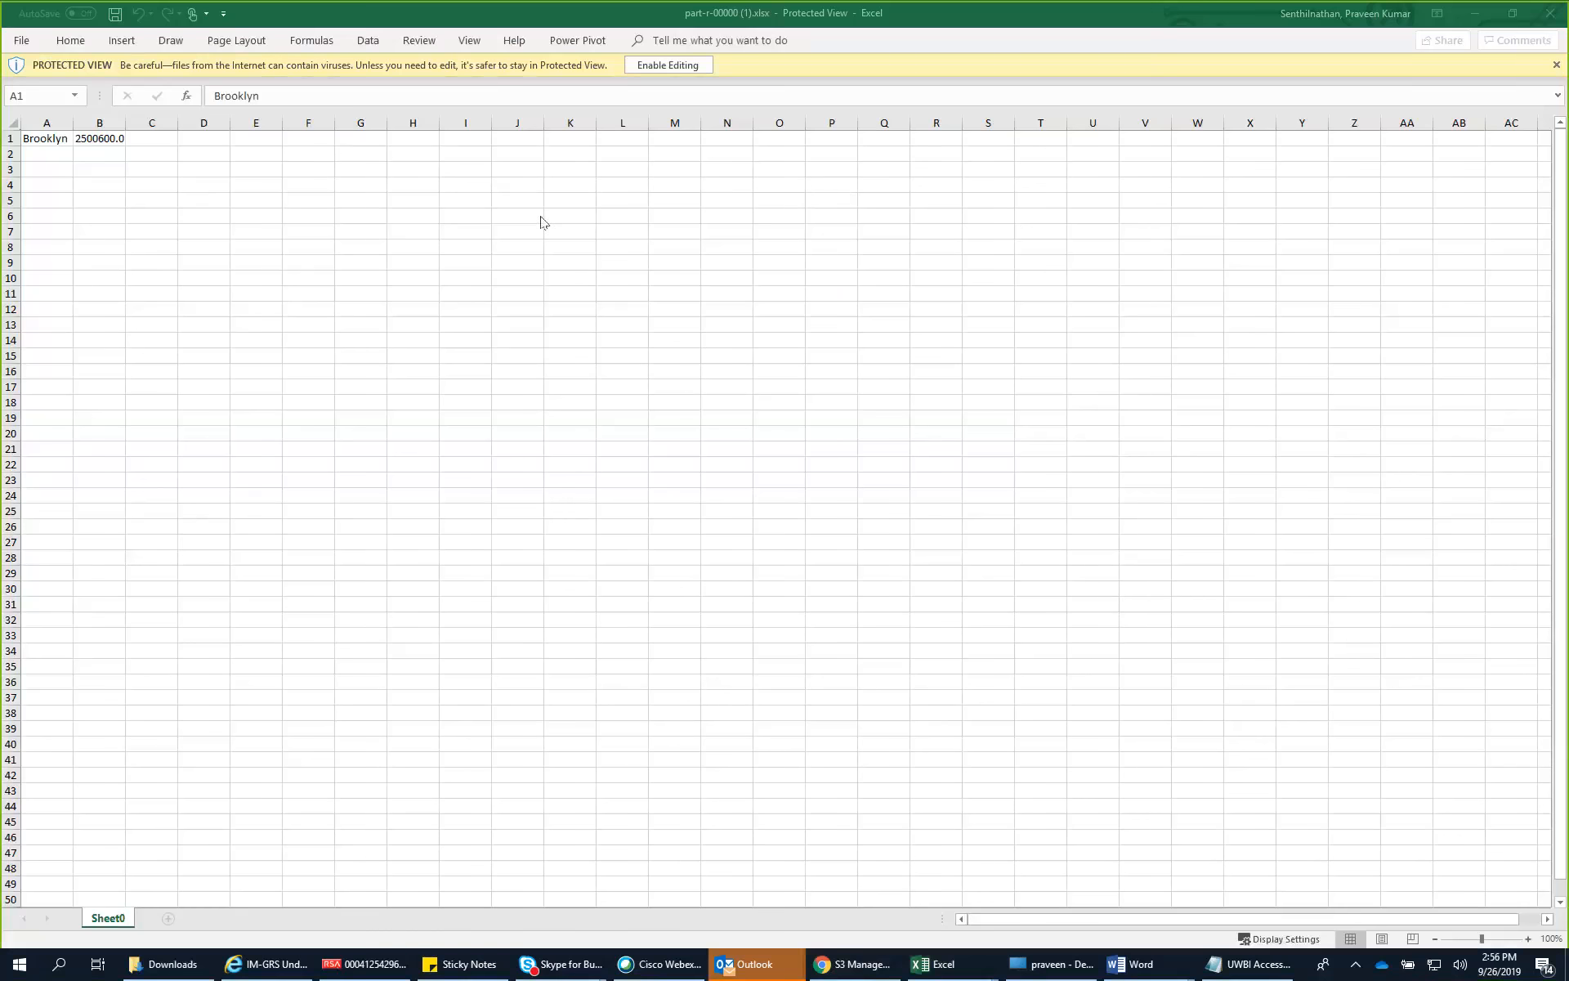
Step: Widen column B to read the Brooklyn total, and check it against the price column's sum in AB_NYC_2019.csv
{"action": "left_click_drag", "start_coordinate": [123, 120], "coordinate": [159, 121]}
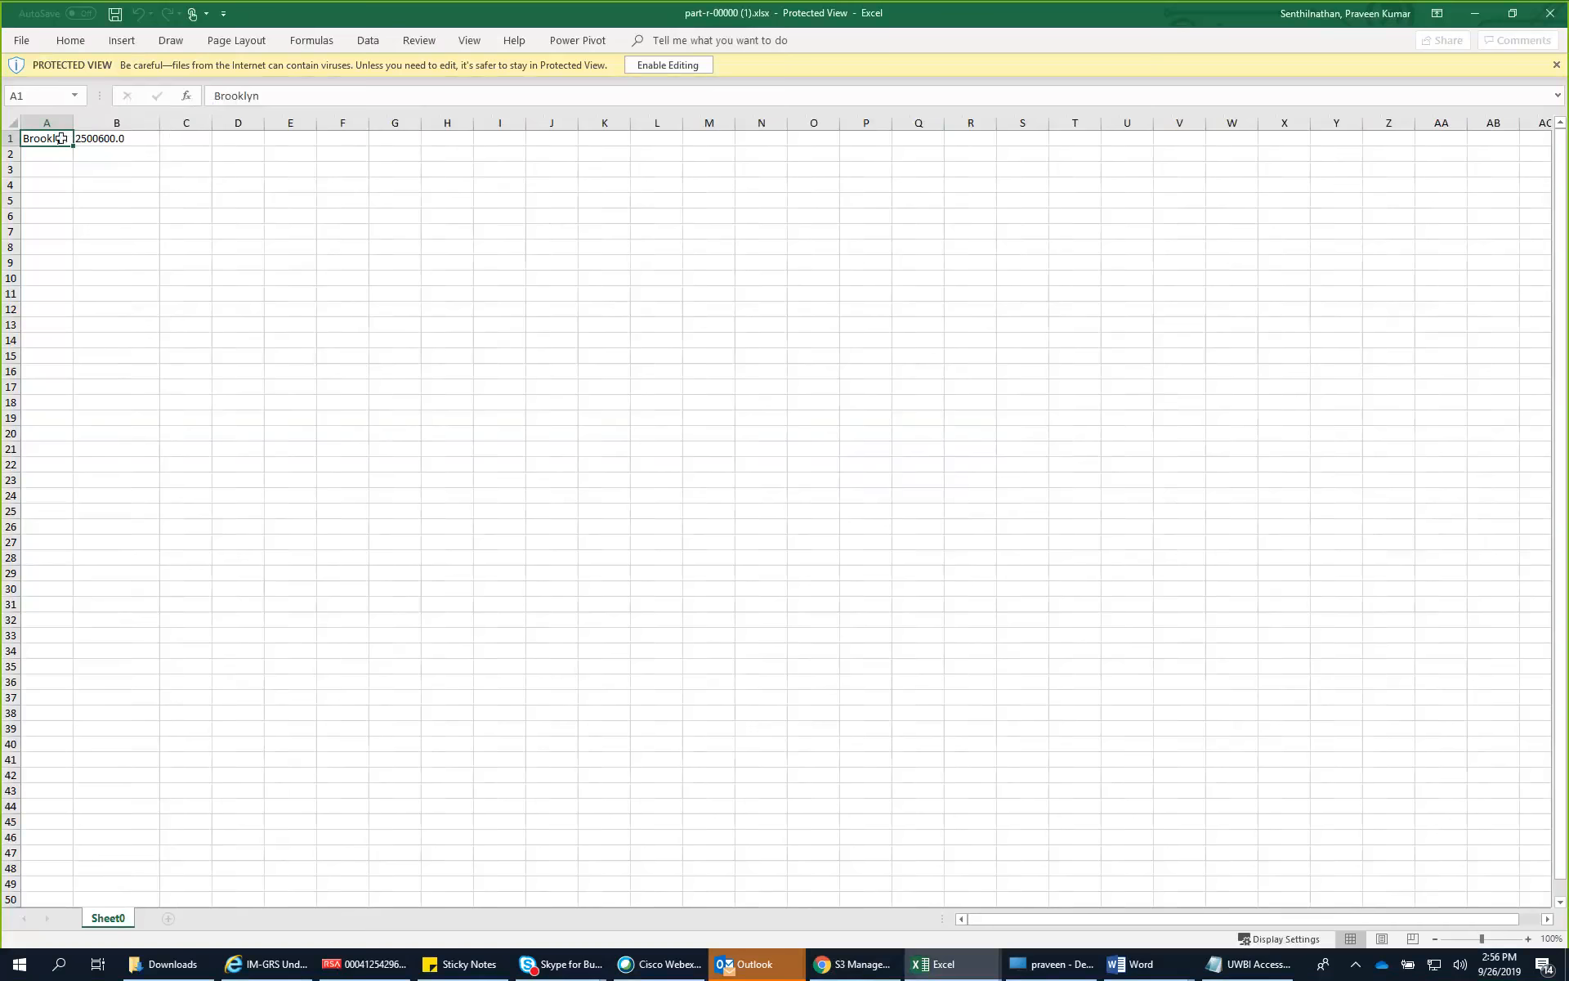
{"action": "left_click", "coordinate": [104, 137]}
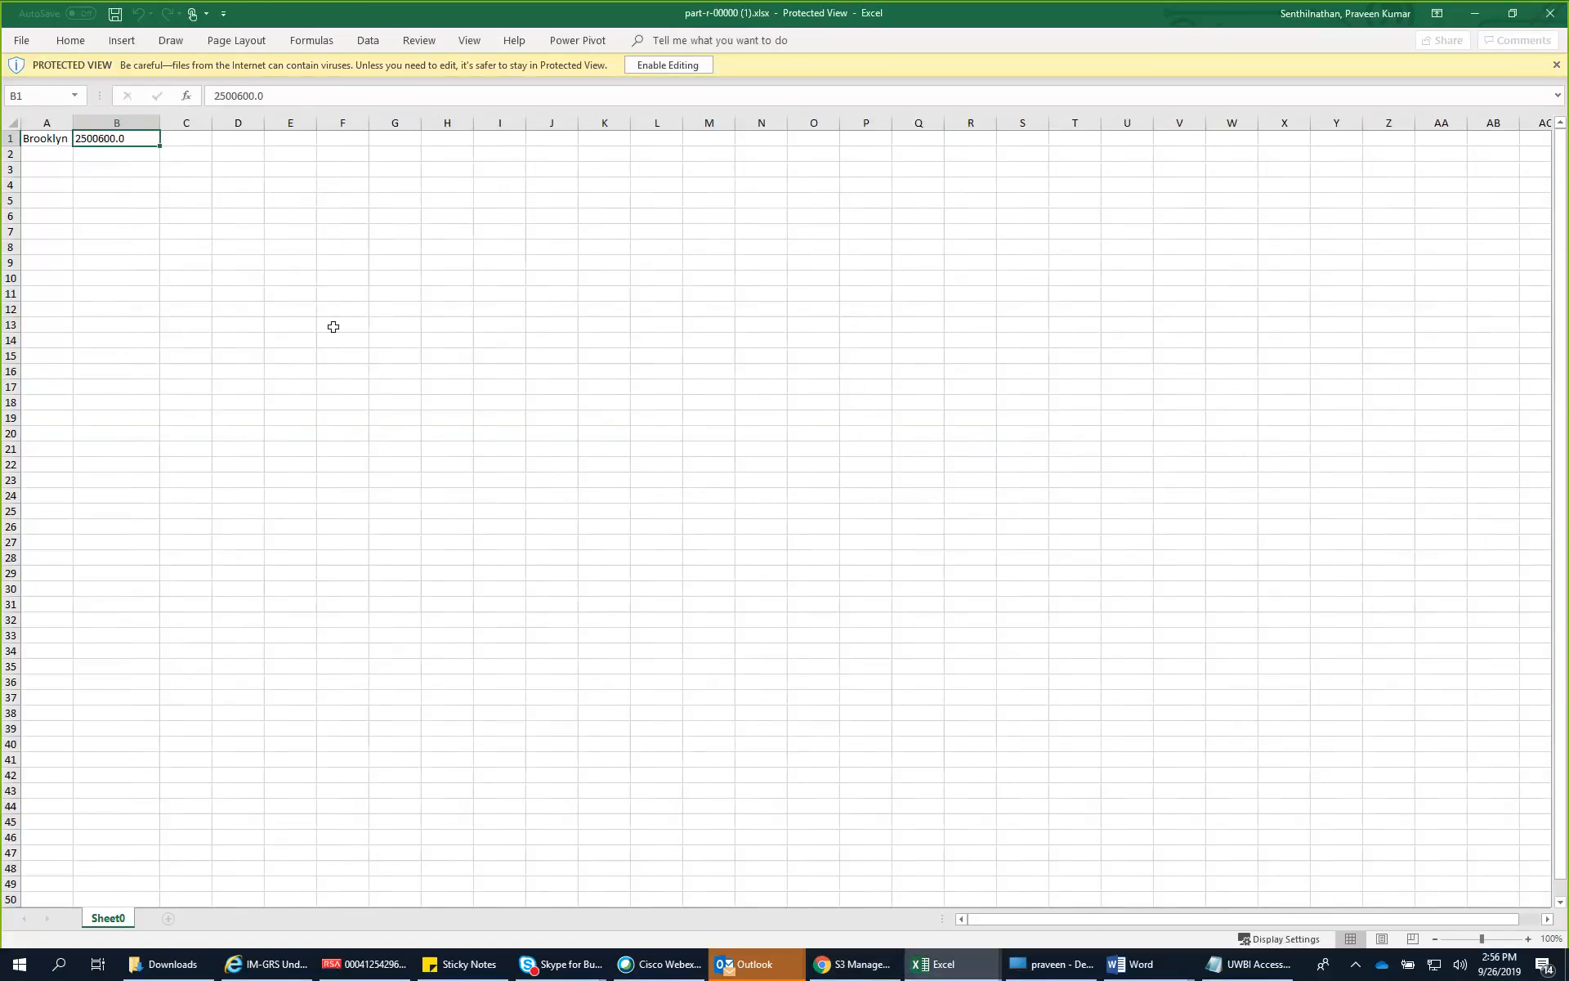
{"action": "left_click", "coordinate": [972, 972]}
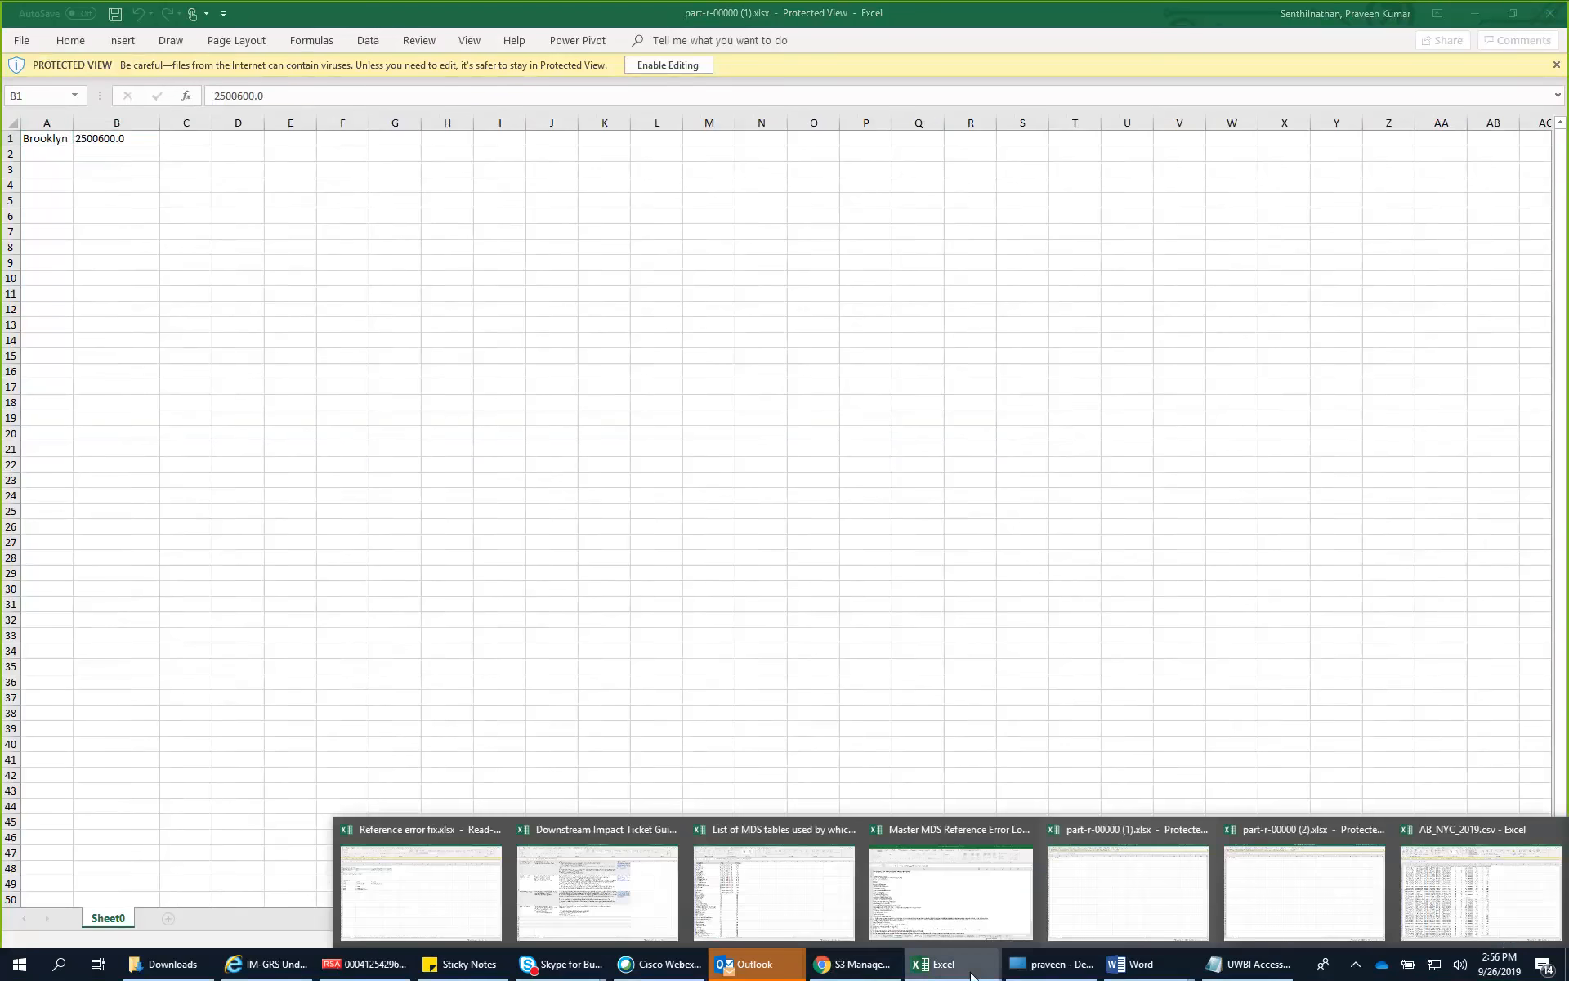
{"action": "left_click", "coordinate": [1489, 890]}
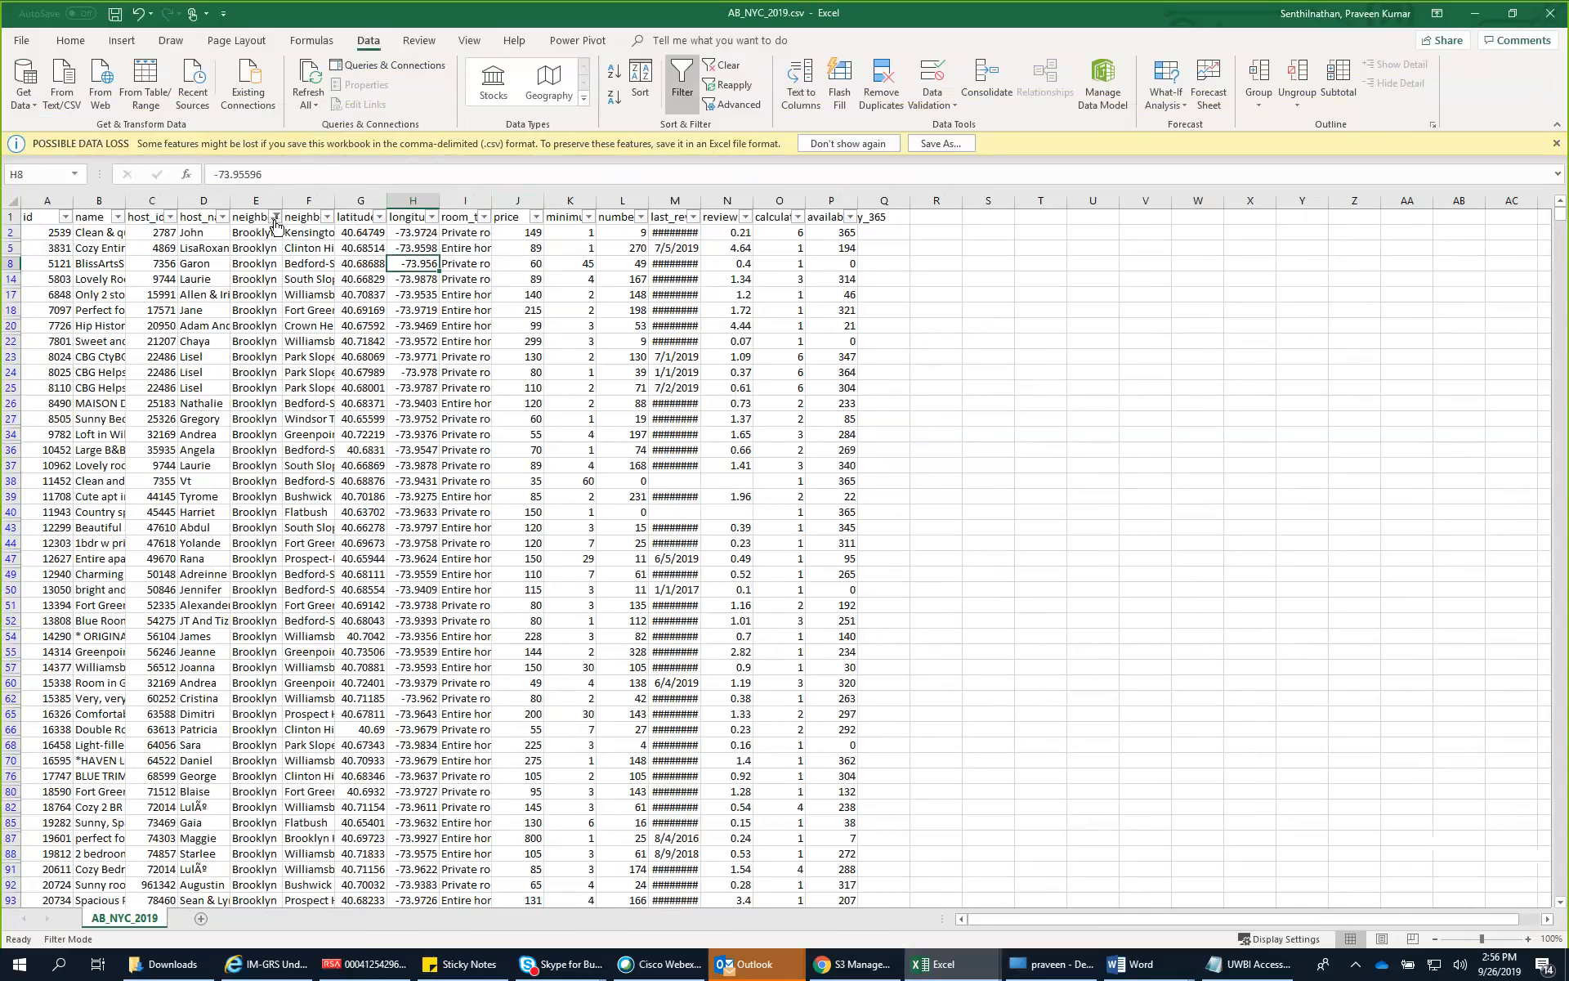
{"action": "left_click", "coordinate": [508, 200]}
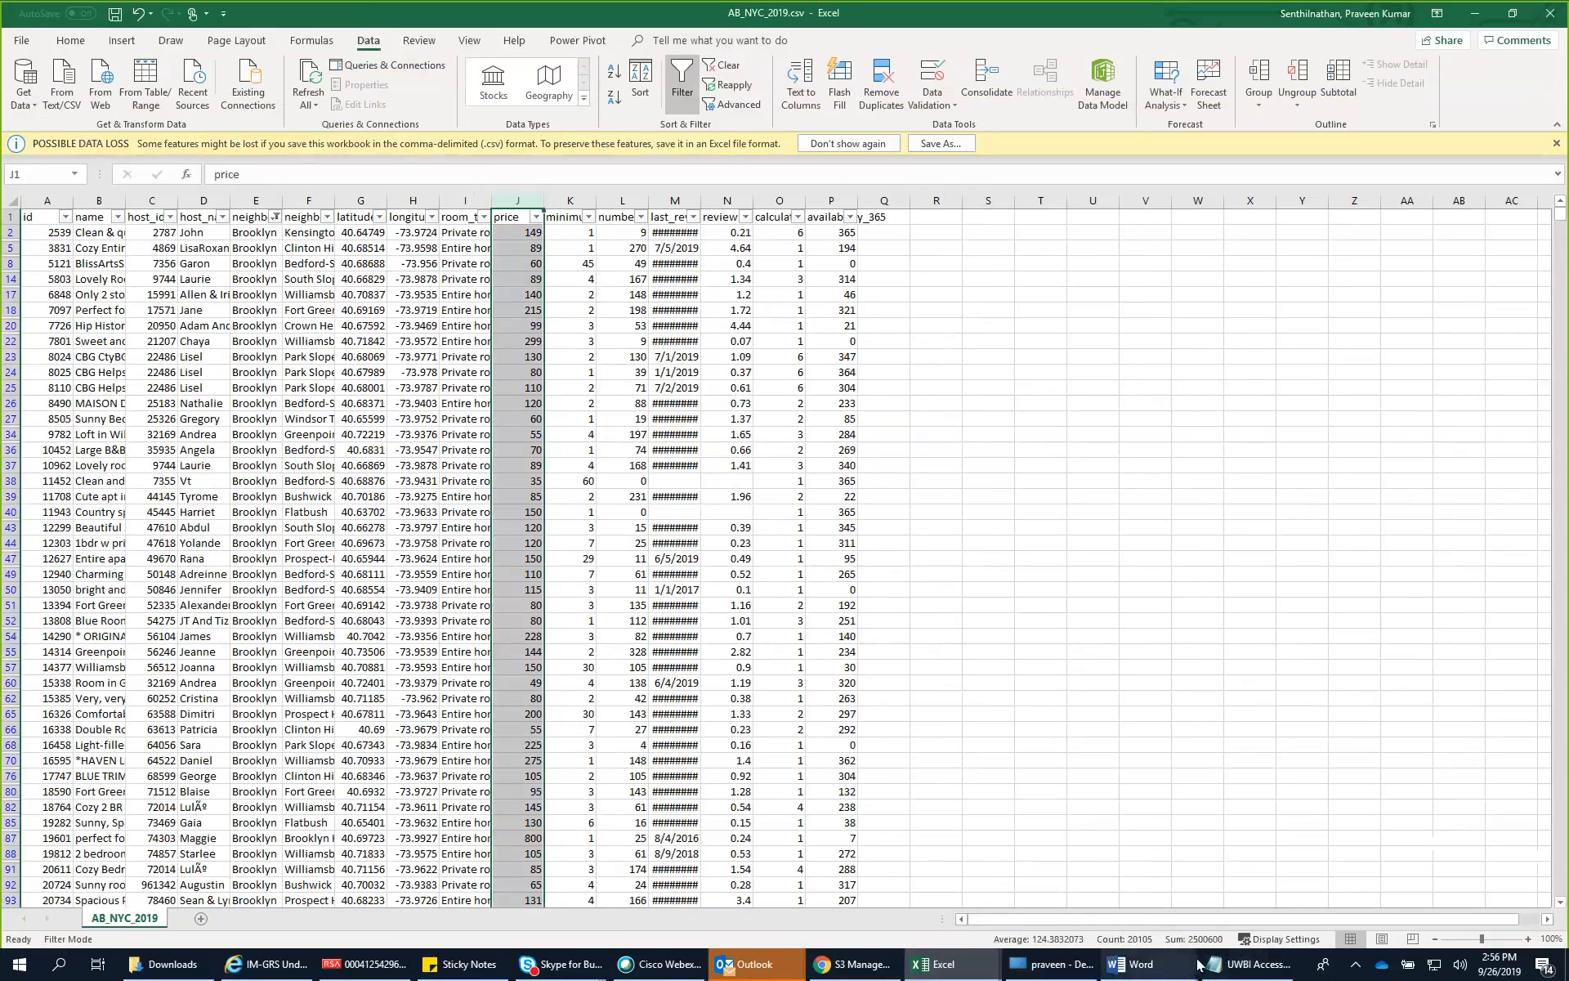
Step: Minimize both workbooks and switch back to the TalendPremierLeage2 pipeline in the browser
{"action": "left_click", "coordinate": [1474, 22]}
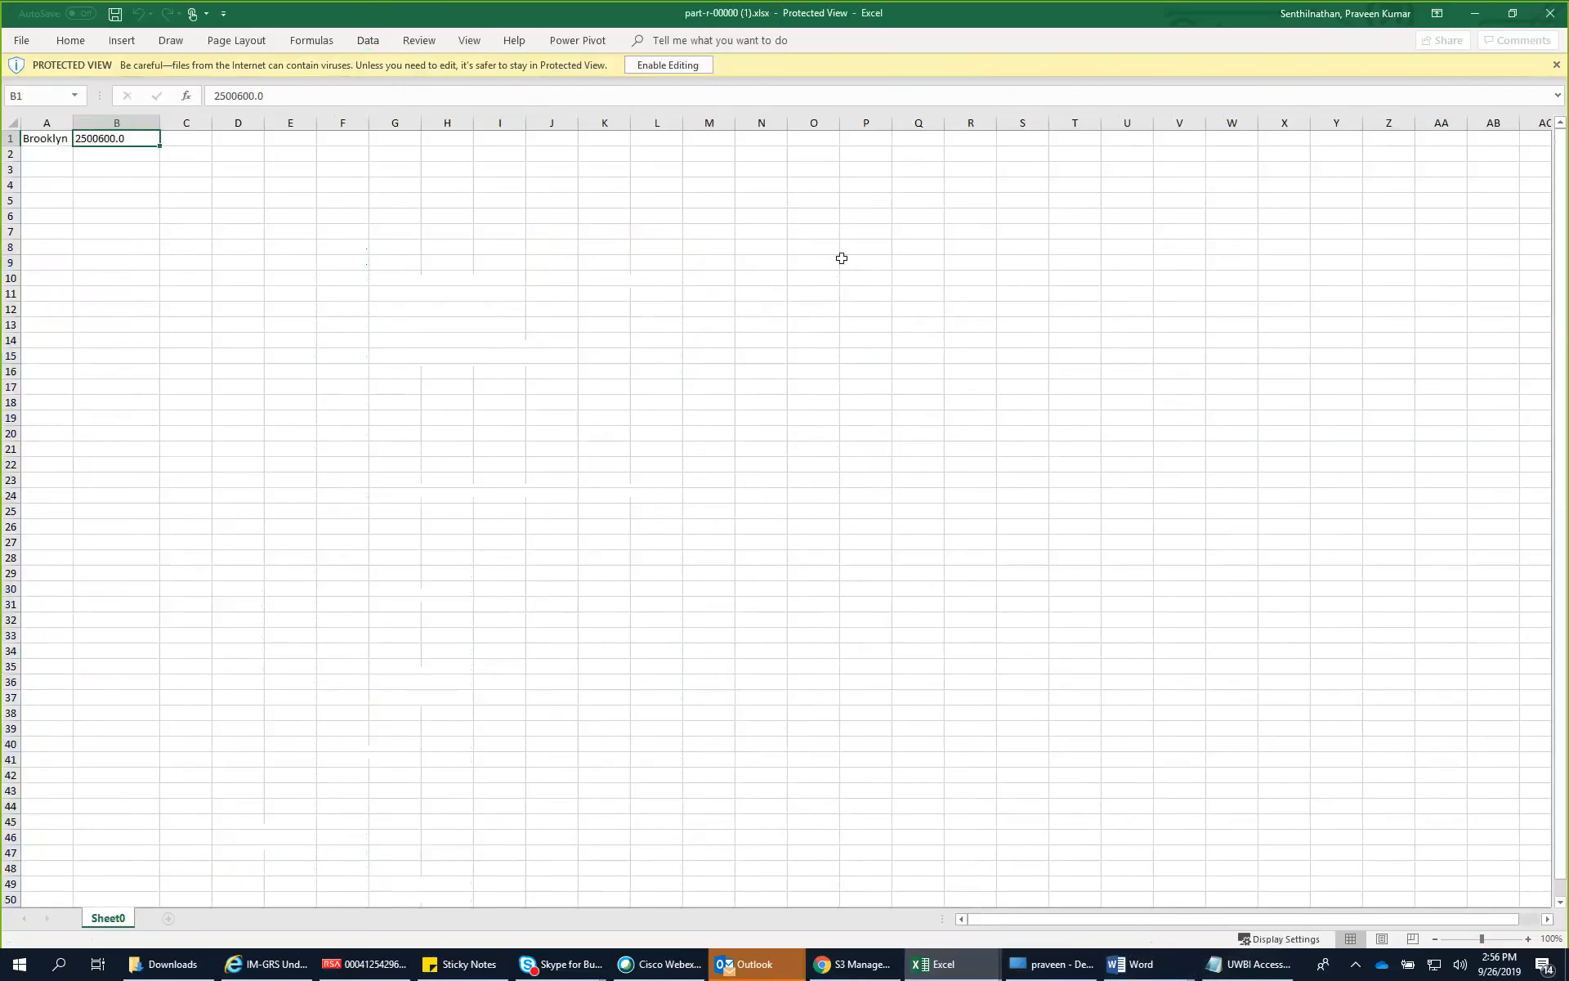
{"action": "left_click", "coordinate": [1477, 18]}
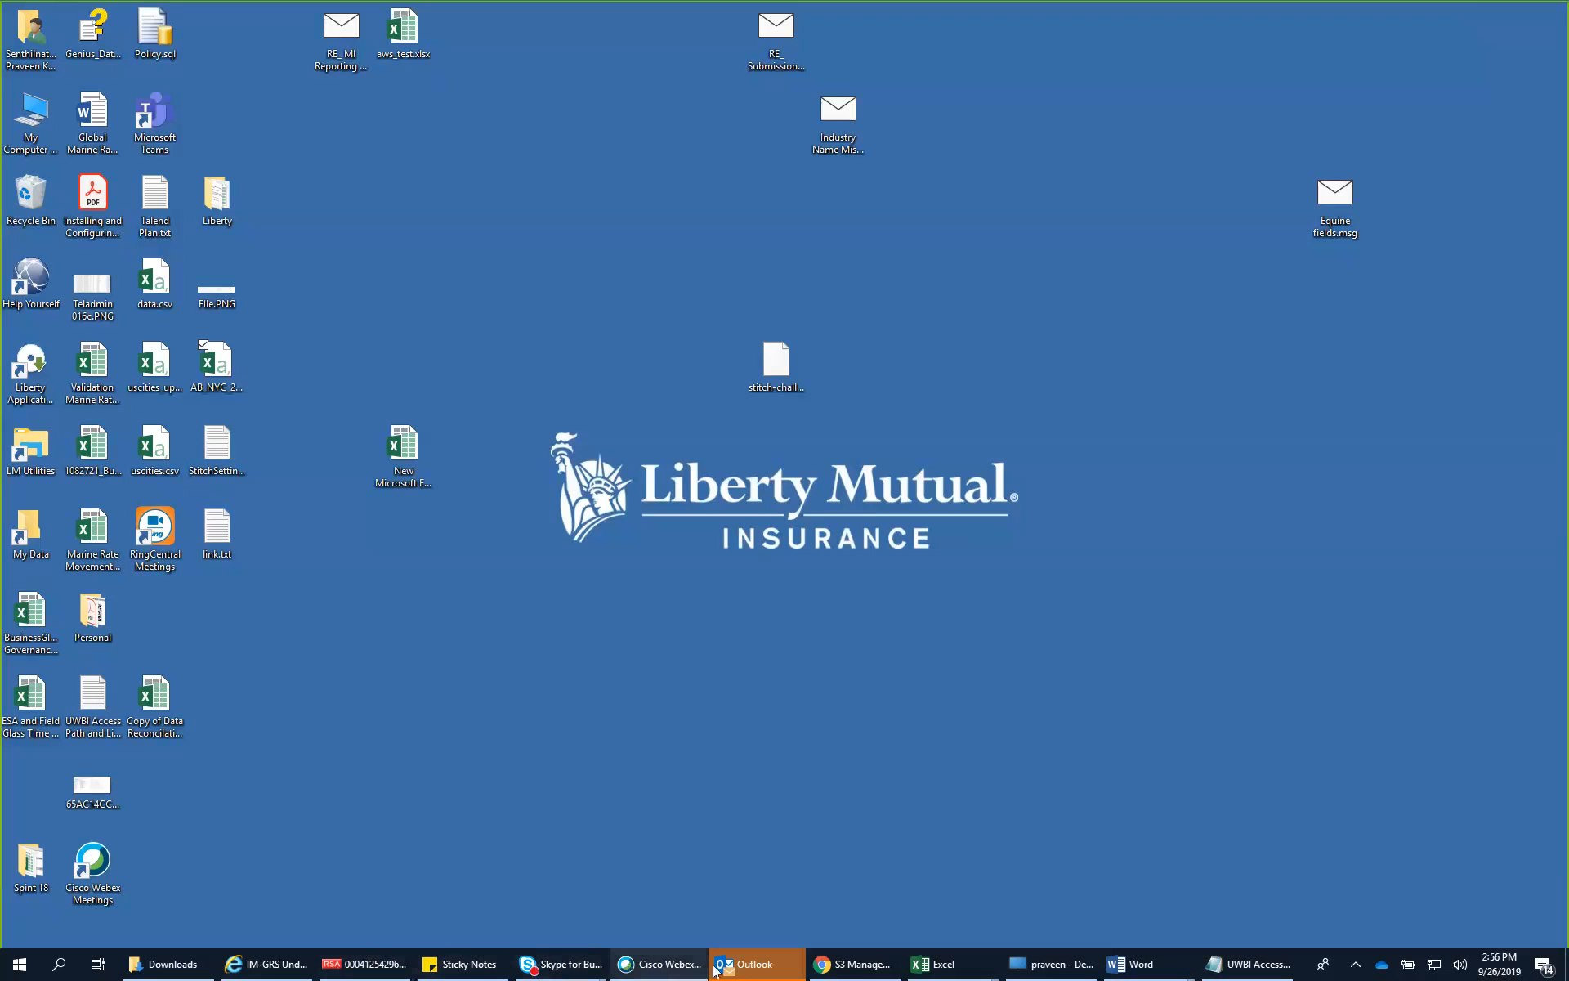
{"action": "left_click", "coordinate": [670, 966]}
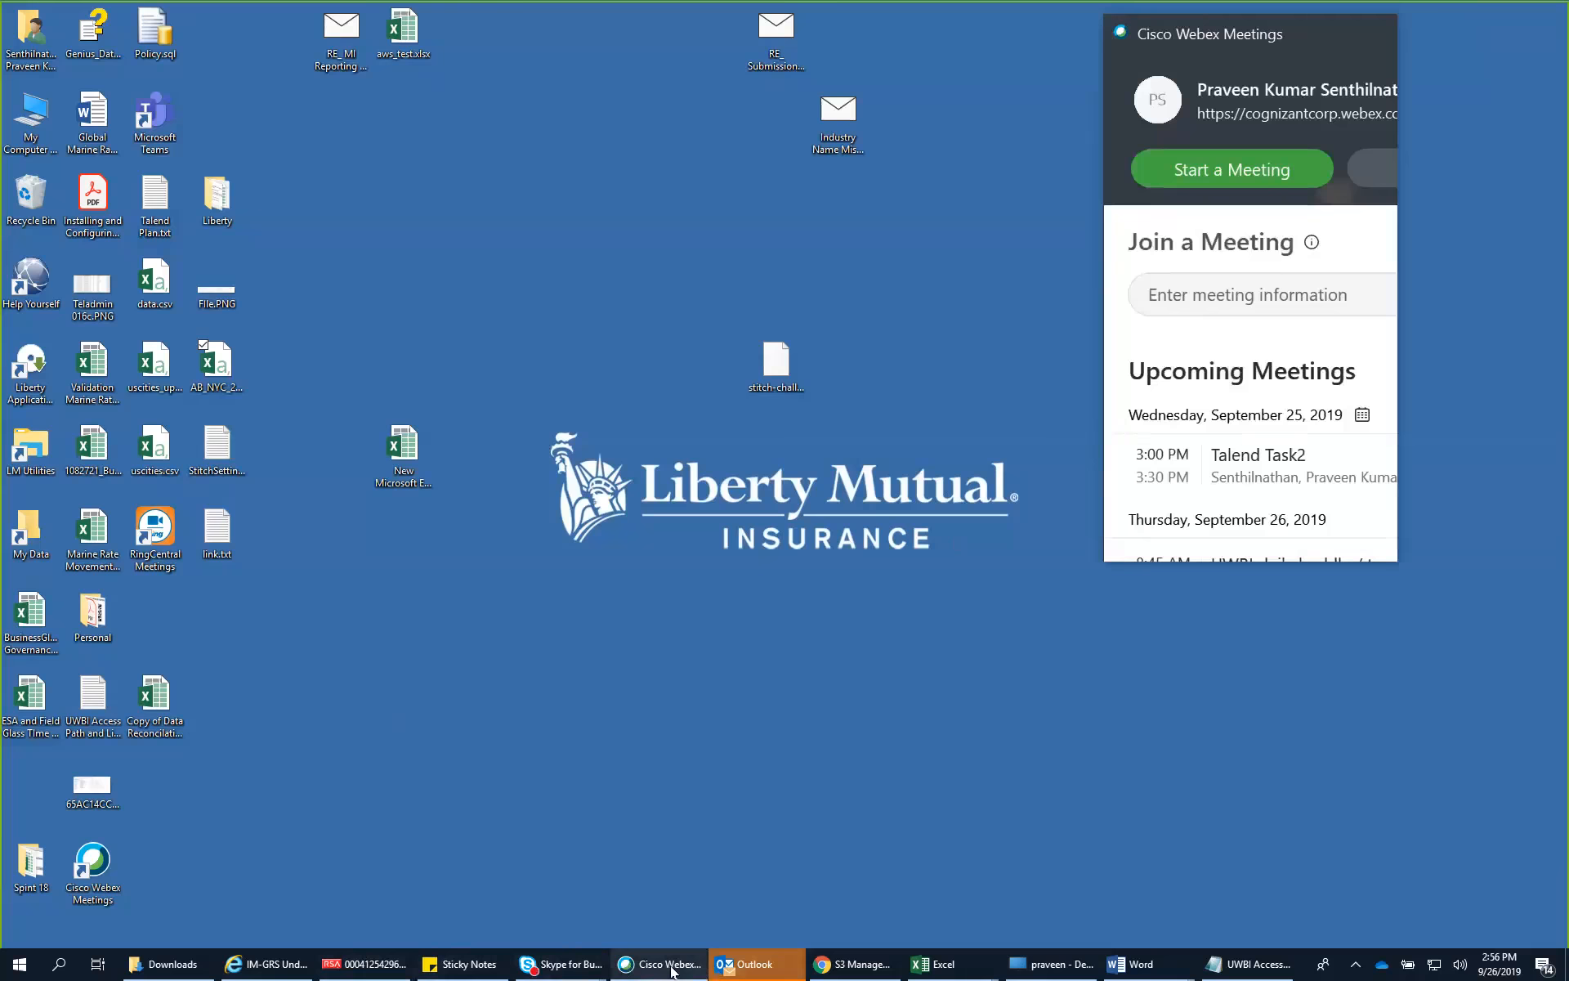
{"action": "left_click", "coordinate": [870, 971]}
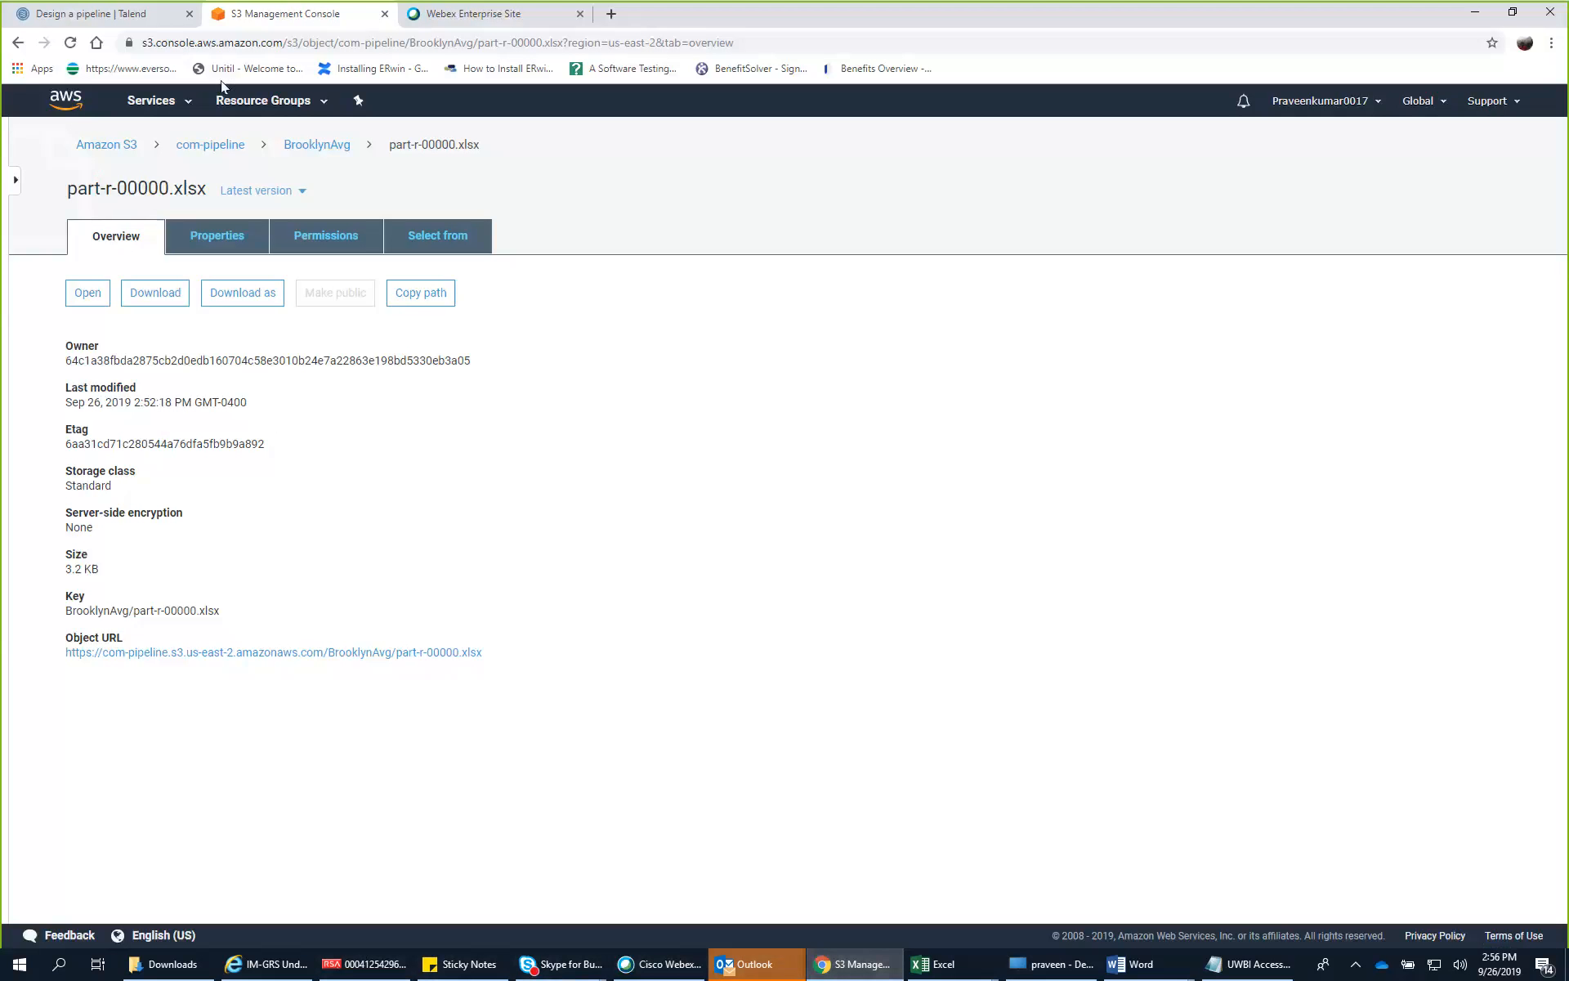
{"action": "left_click", "coordinate": [106, 20]}
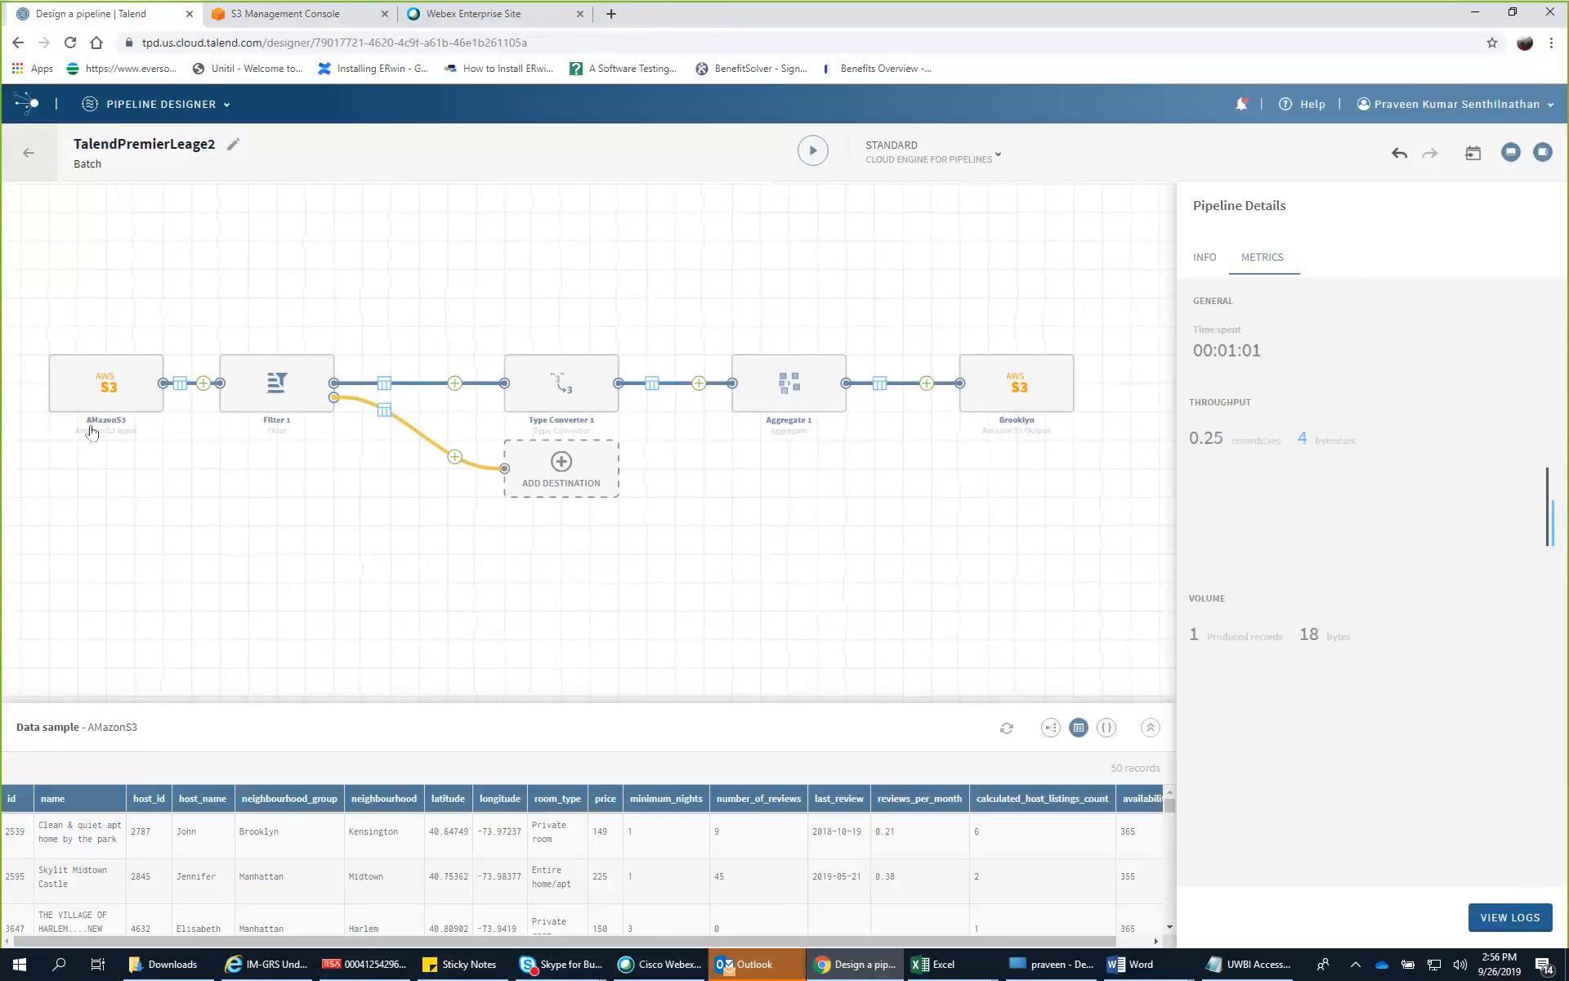
Step: Leave the pipeline and open the AMazonS3 dataset from the datasets list
{"action": "left_click", "coordinate": [106, 388]}
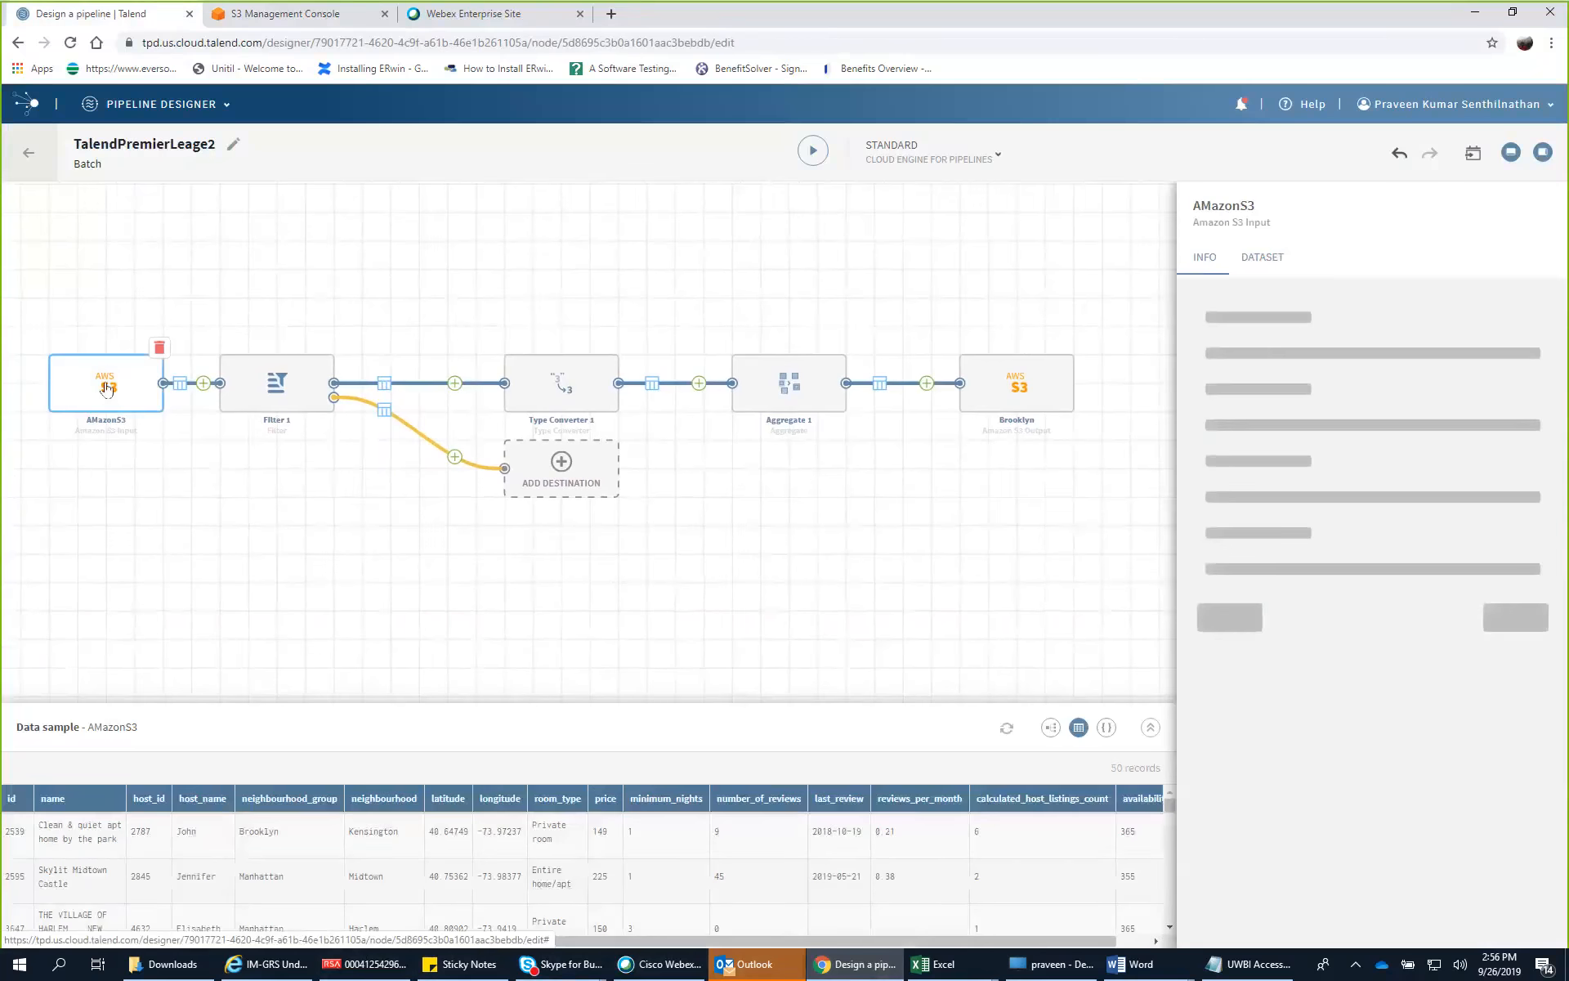
{"action": "left_click", "coordinate": [46, 159]}
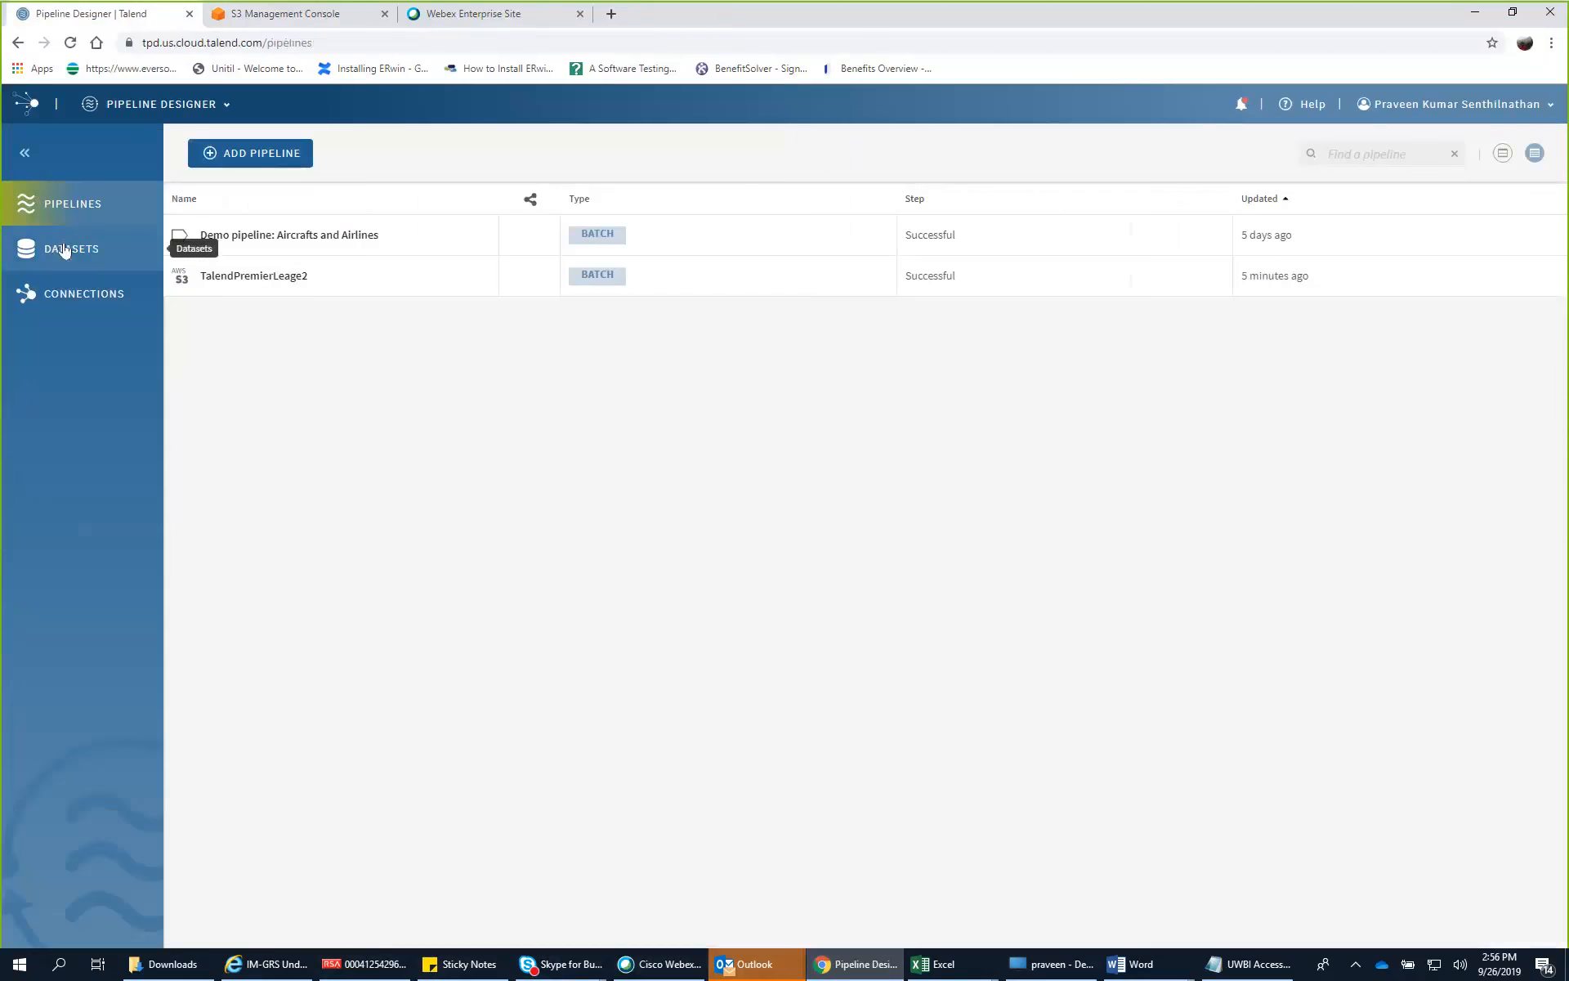
{"action": "left_click", "coordinate": [66, 248]}
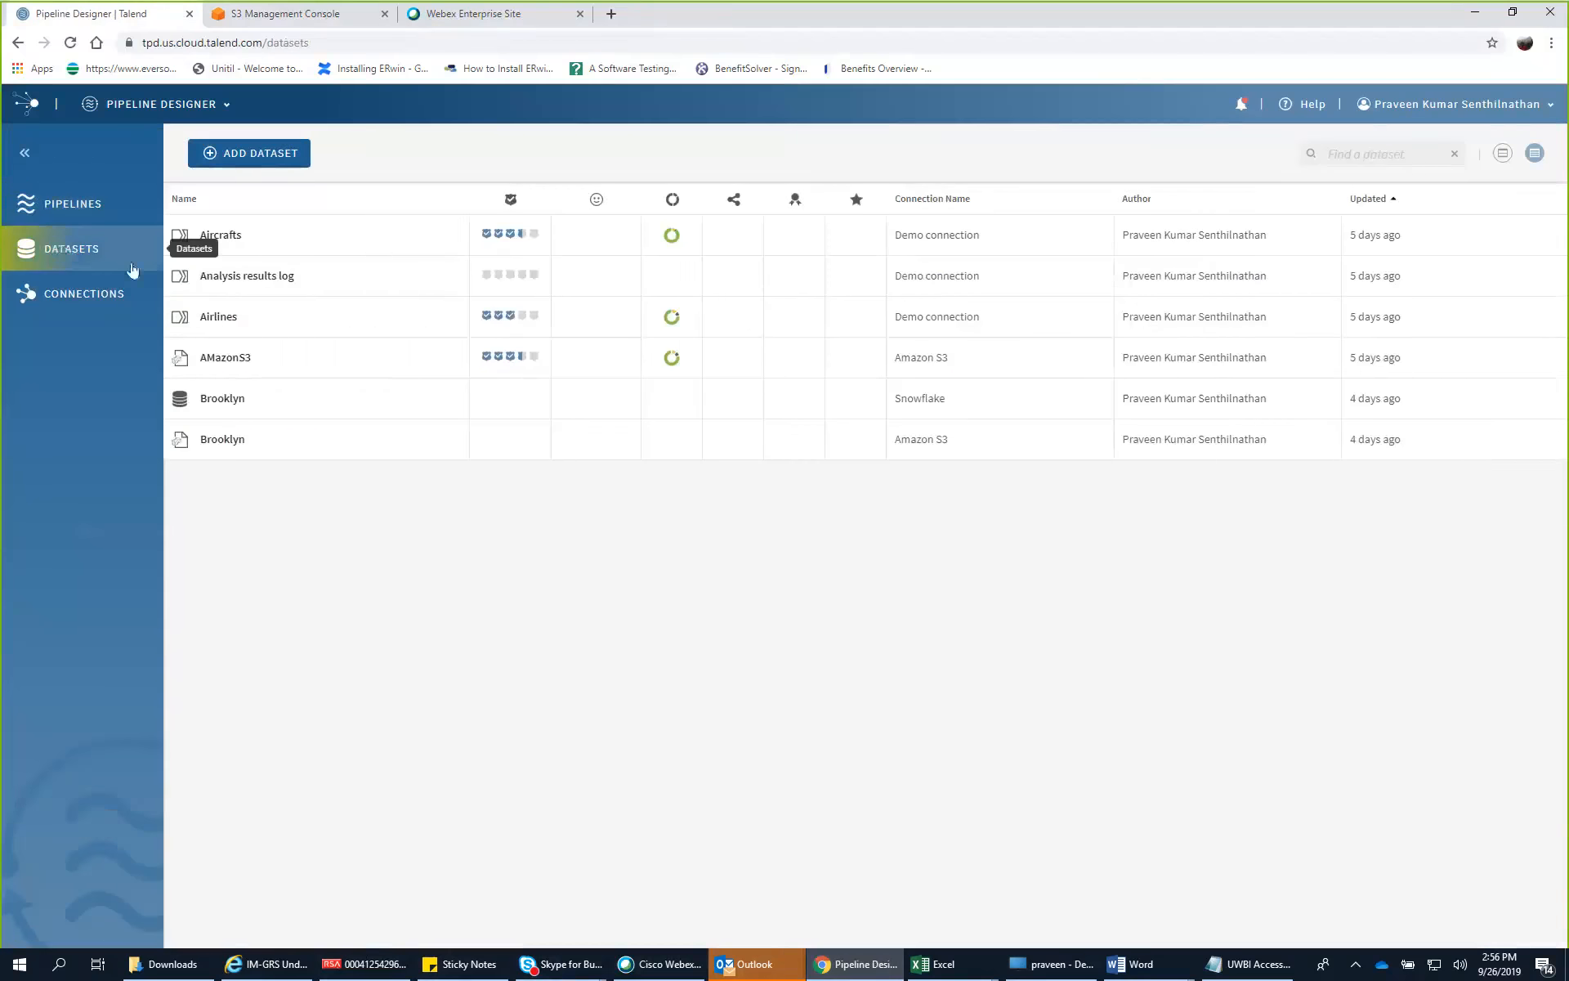
{"action": "left_click", "coordinate": [229, 358]}
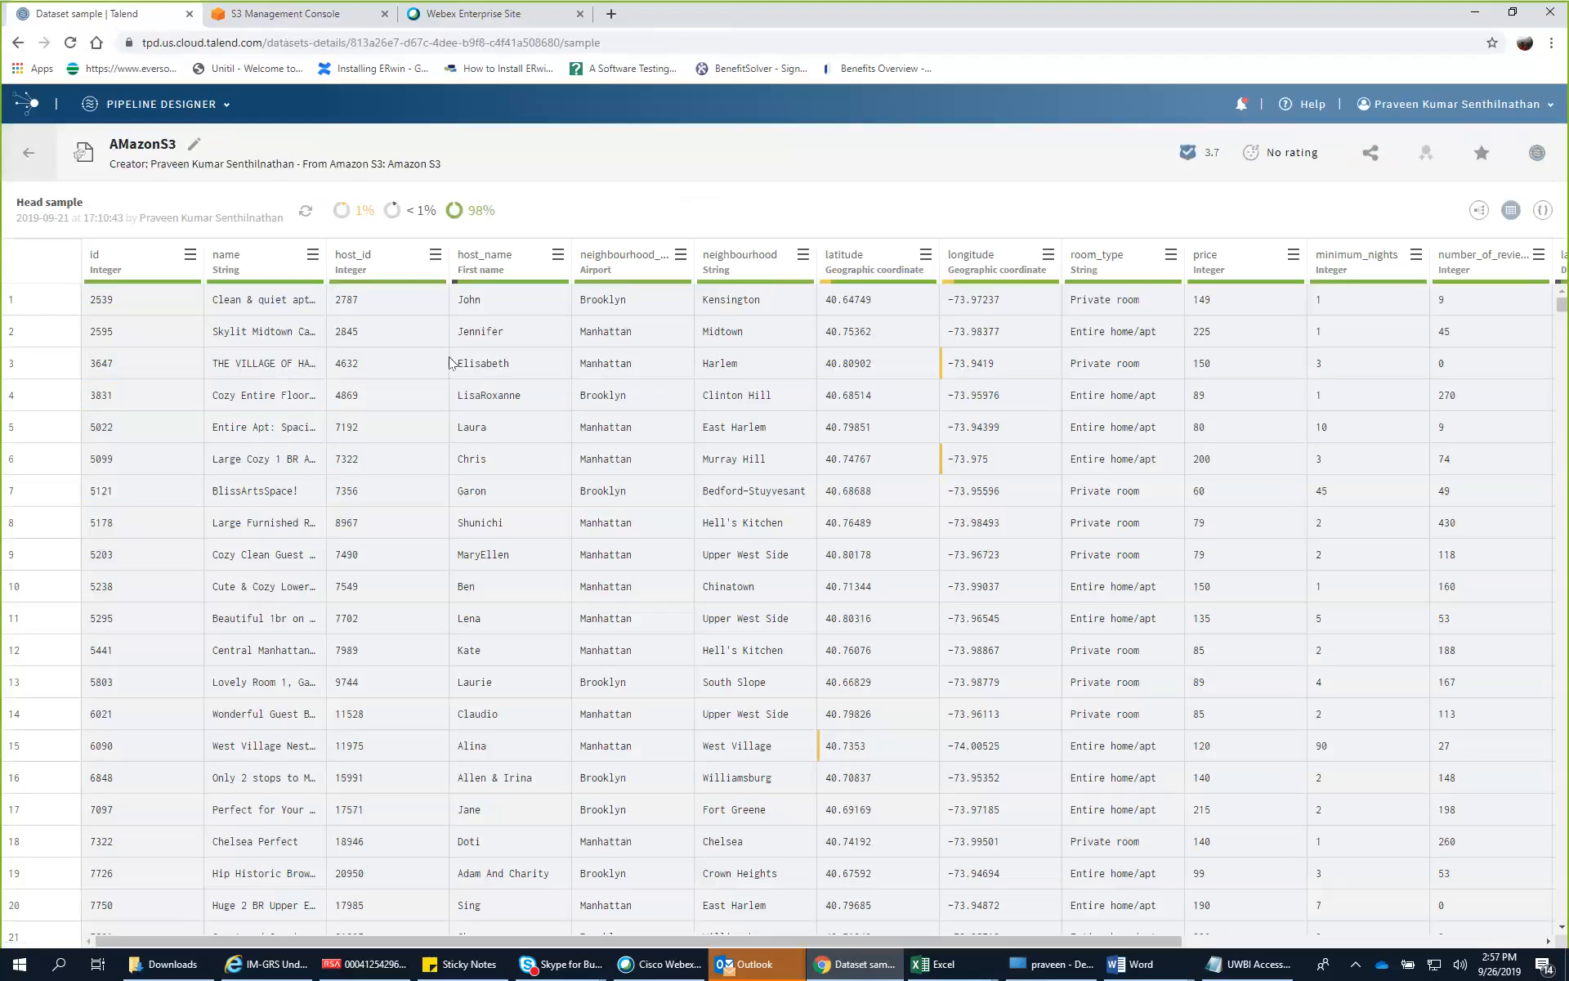
Step: Examine the AMazonS3 dataset's quality indicators, flagged longitude values and sample records
{"action": "mouse_move", "coordinate": [393, 217]}
{"action": "mouse_move", "coordinate": [340, 215]}
{"action": "mouse_move", "coordinate": [965, 371]}
{"action": "scroll", "coordinate": [847, 752], "scroll_direction": "down", "scroll_amount": 4}
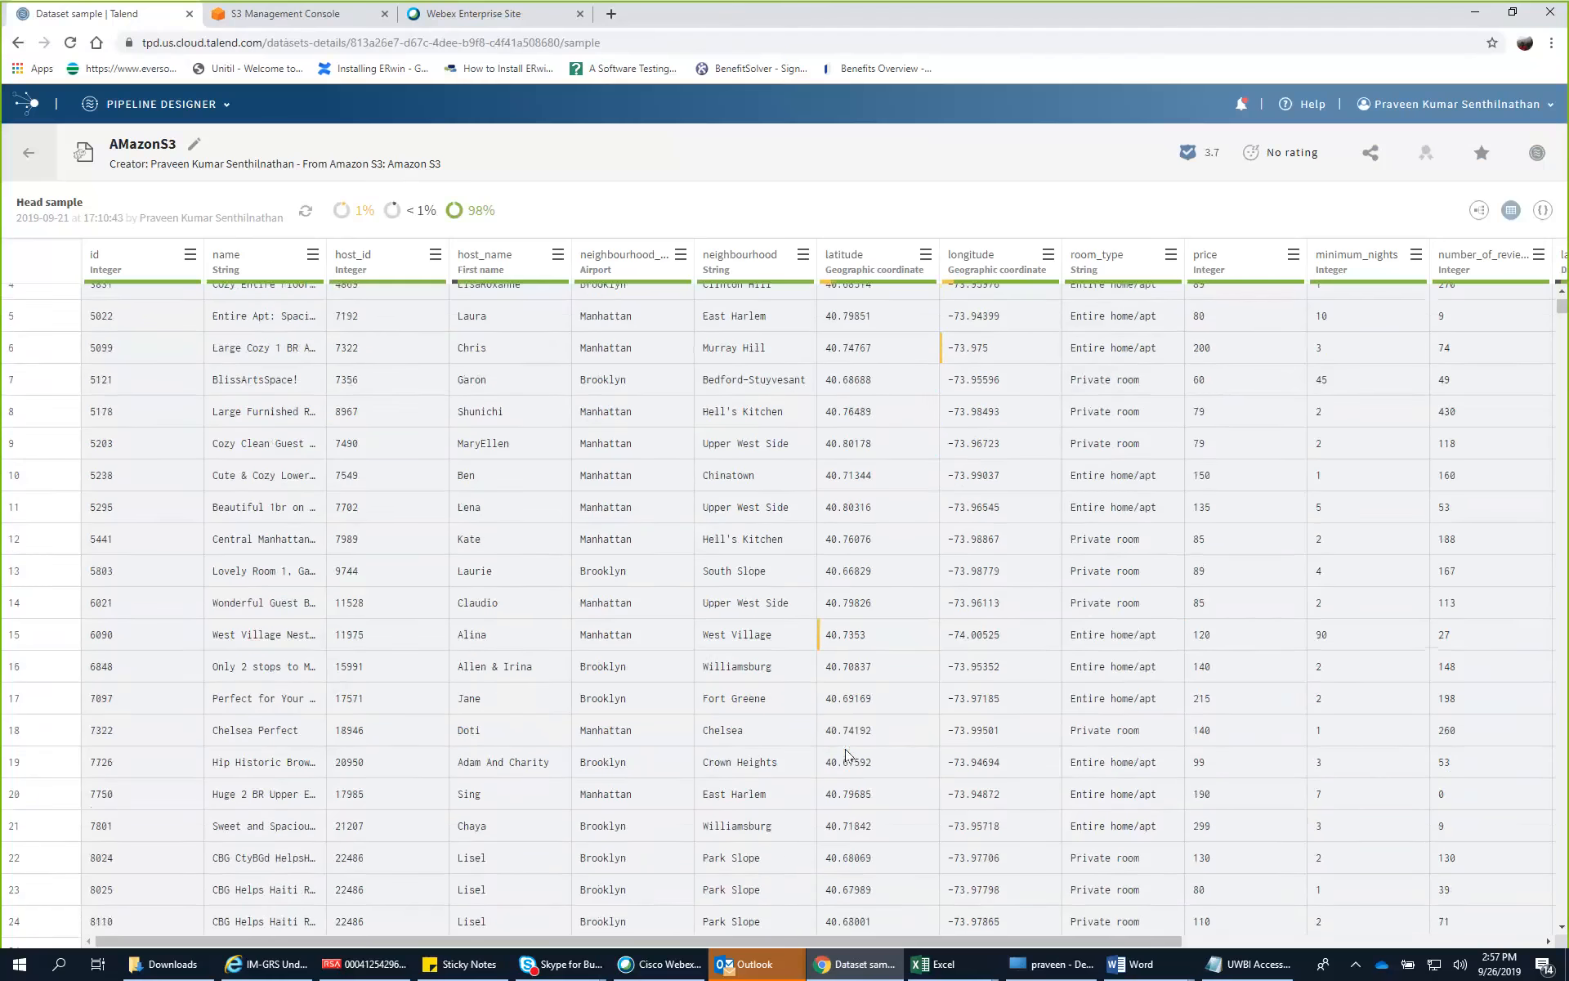
{"action": "scroll", "coordinate": [848, 753], "scroll_direction": "down", "scroll_amount": 2}
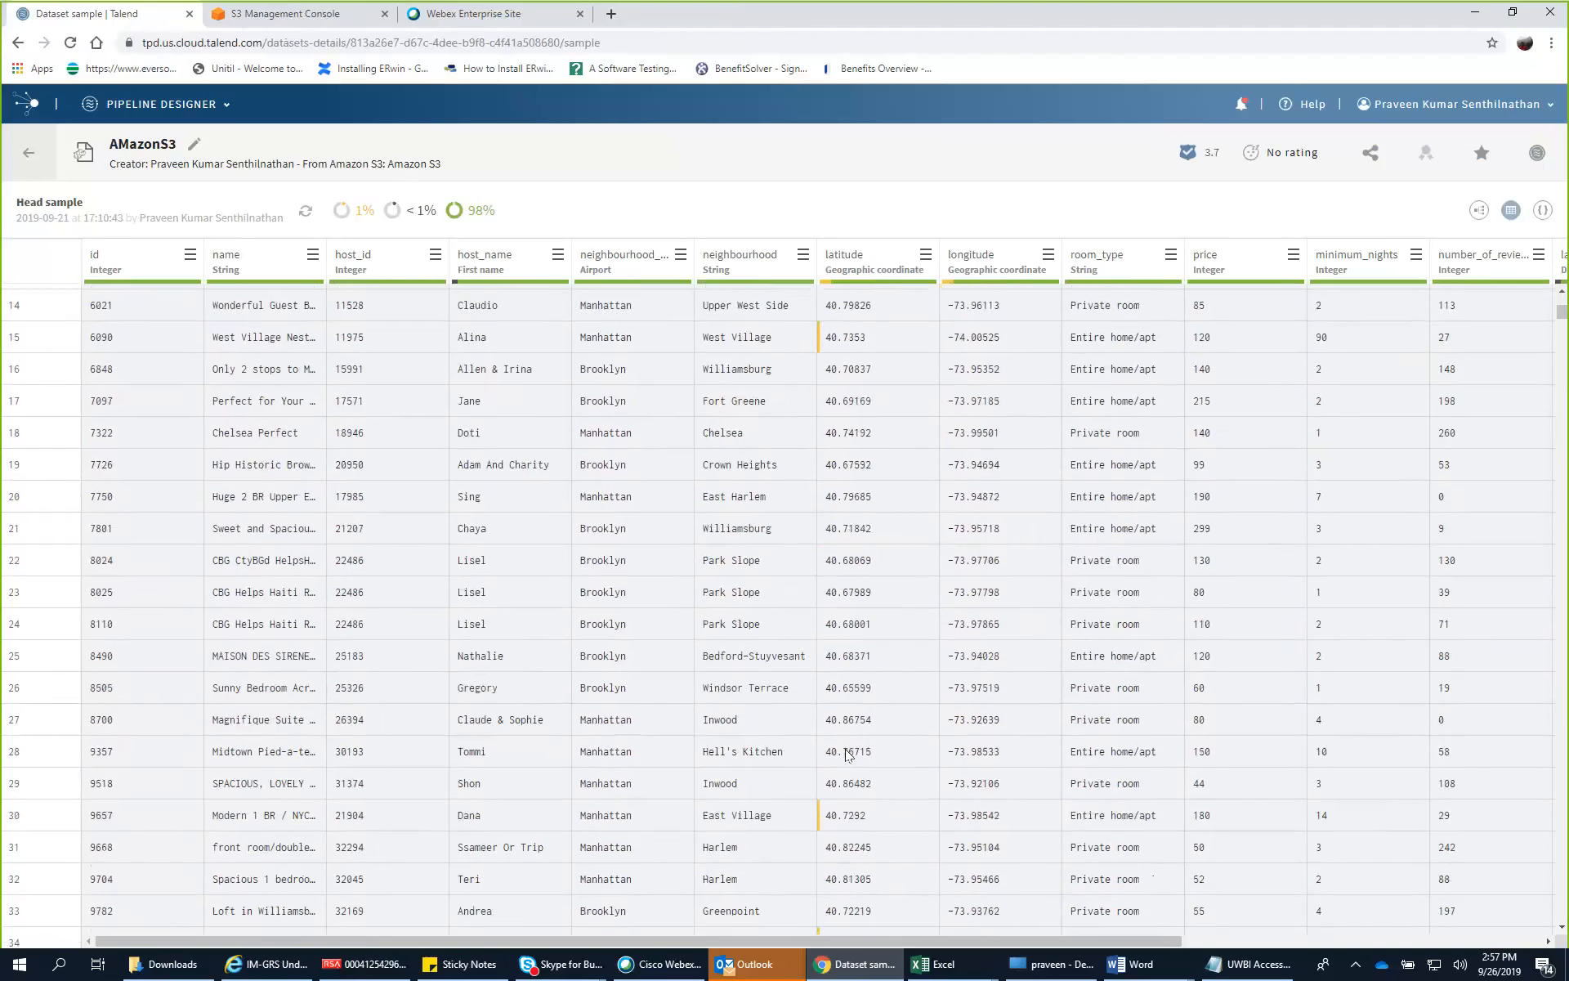
Step: Look through the dataset's sample rows for flagged latitude and longitude values, and return to the first record
{"action": "scroll", "coordinate": [846, 753], "scroll_direction": "down", "scroll_amount": 3}
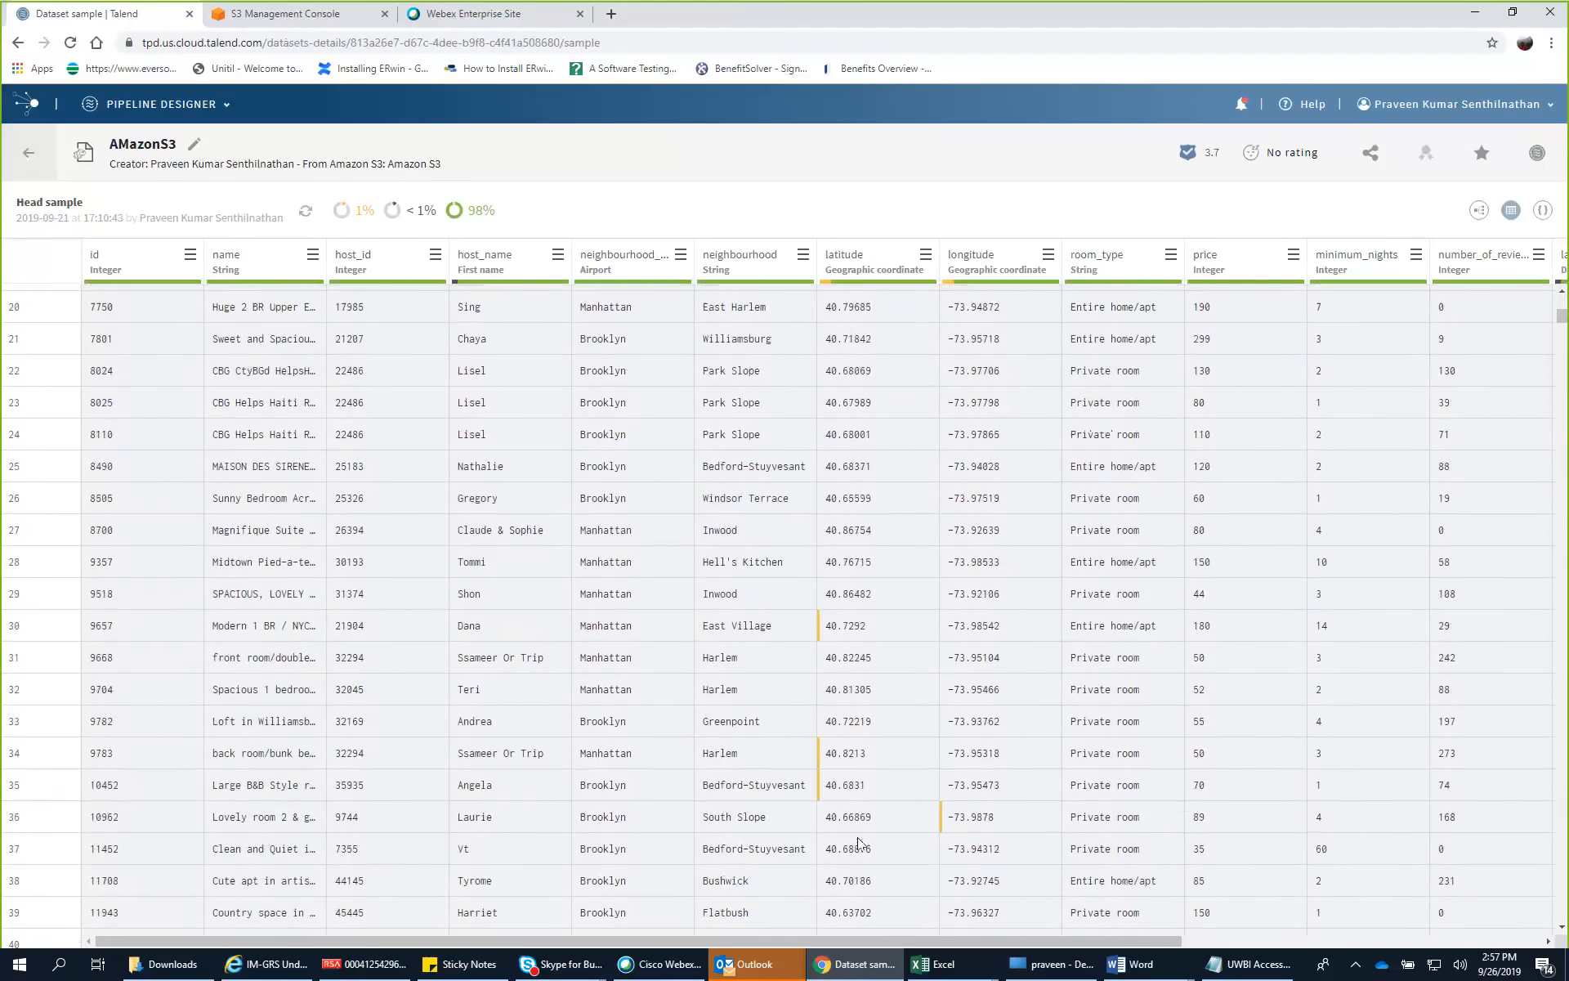
{"action": "scroll", "coordinate": [858, 842], "scroll_direction": "down", "scroll_amount": 2}
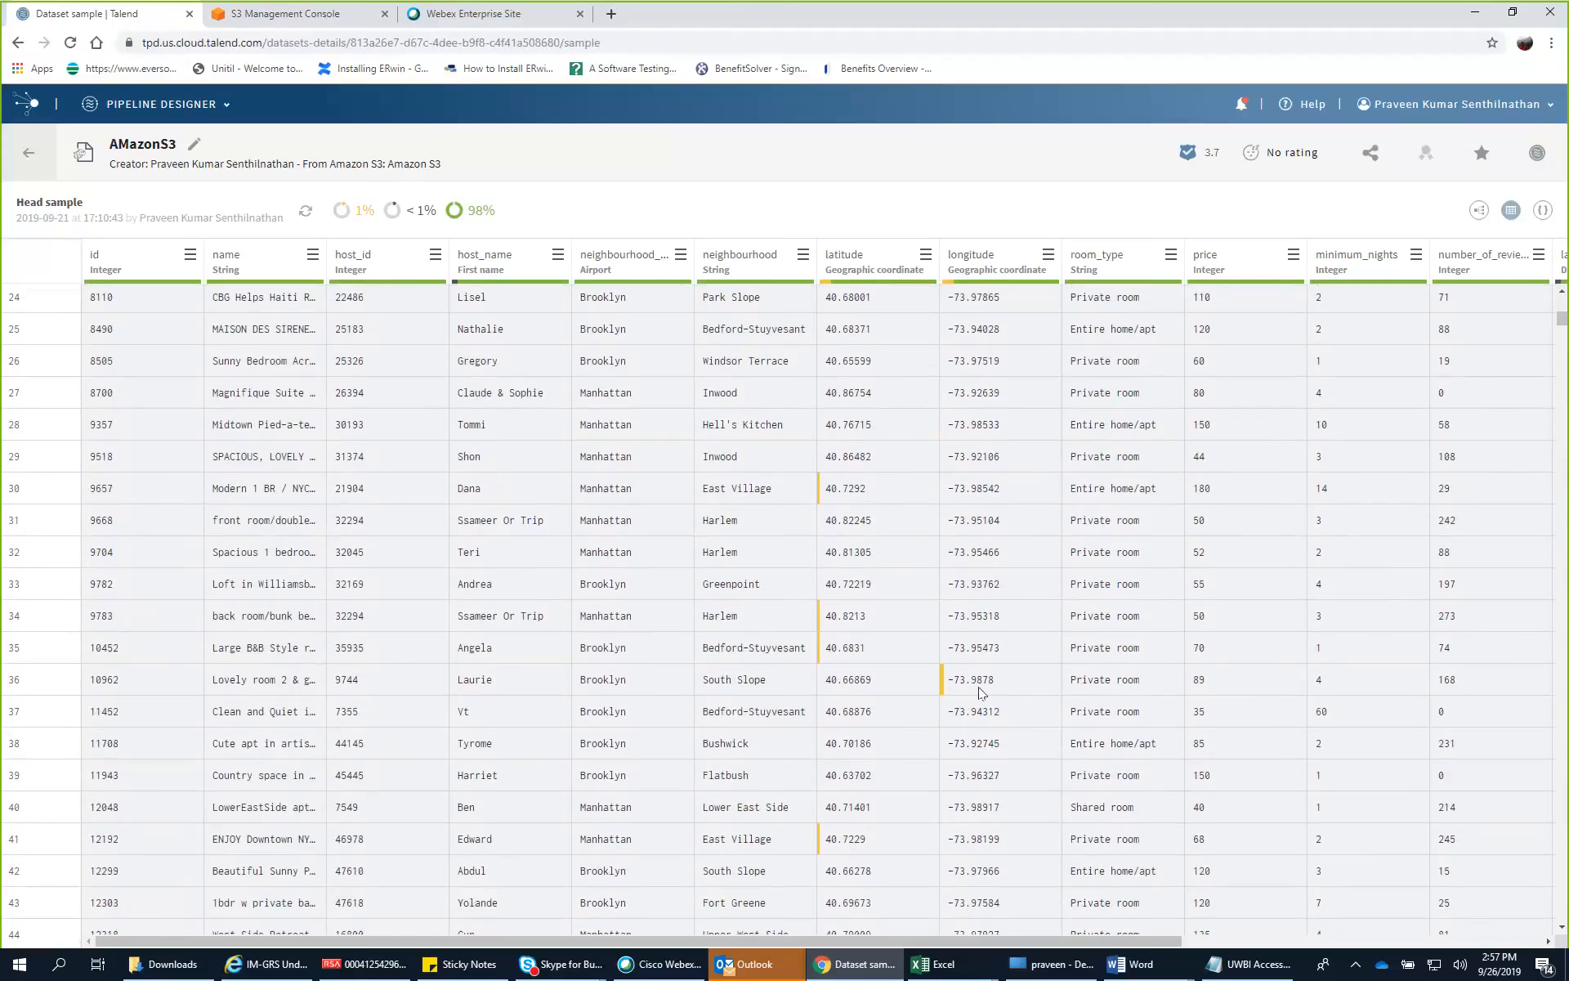
{"action": "scroll", "coordinate": [980, 692], "scroll_direction": "down", "scroll_amount": 2}
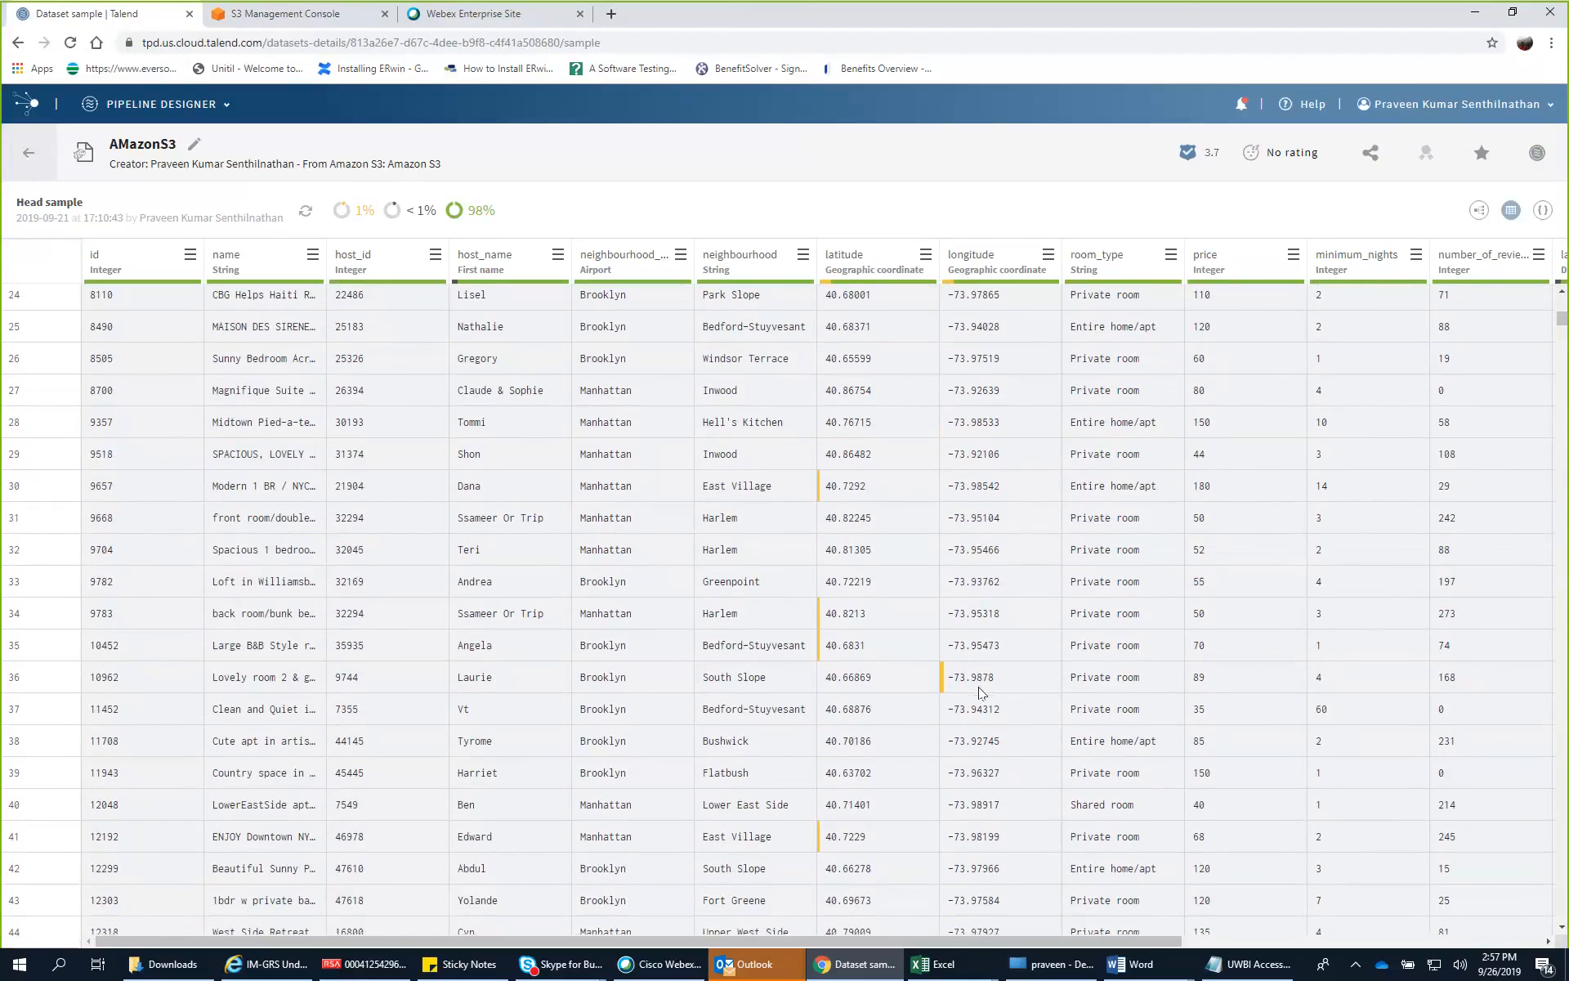
{"action": "scroll", "coordinate": [980, 692], "scroll_direction": "down", "scroll_amount": 10}
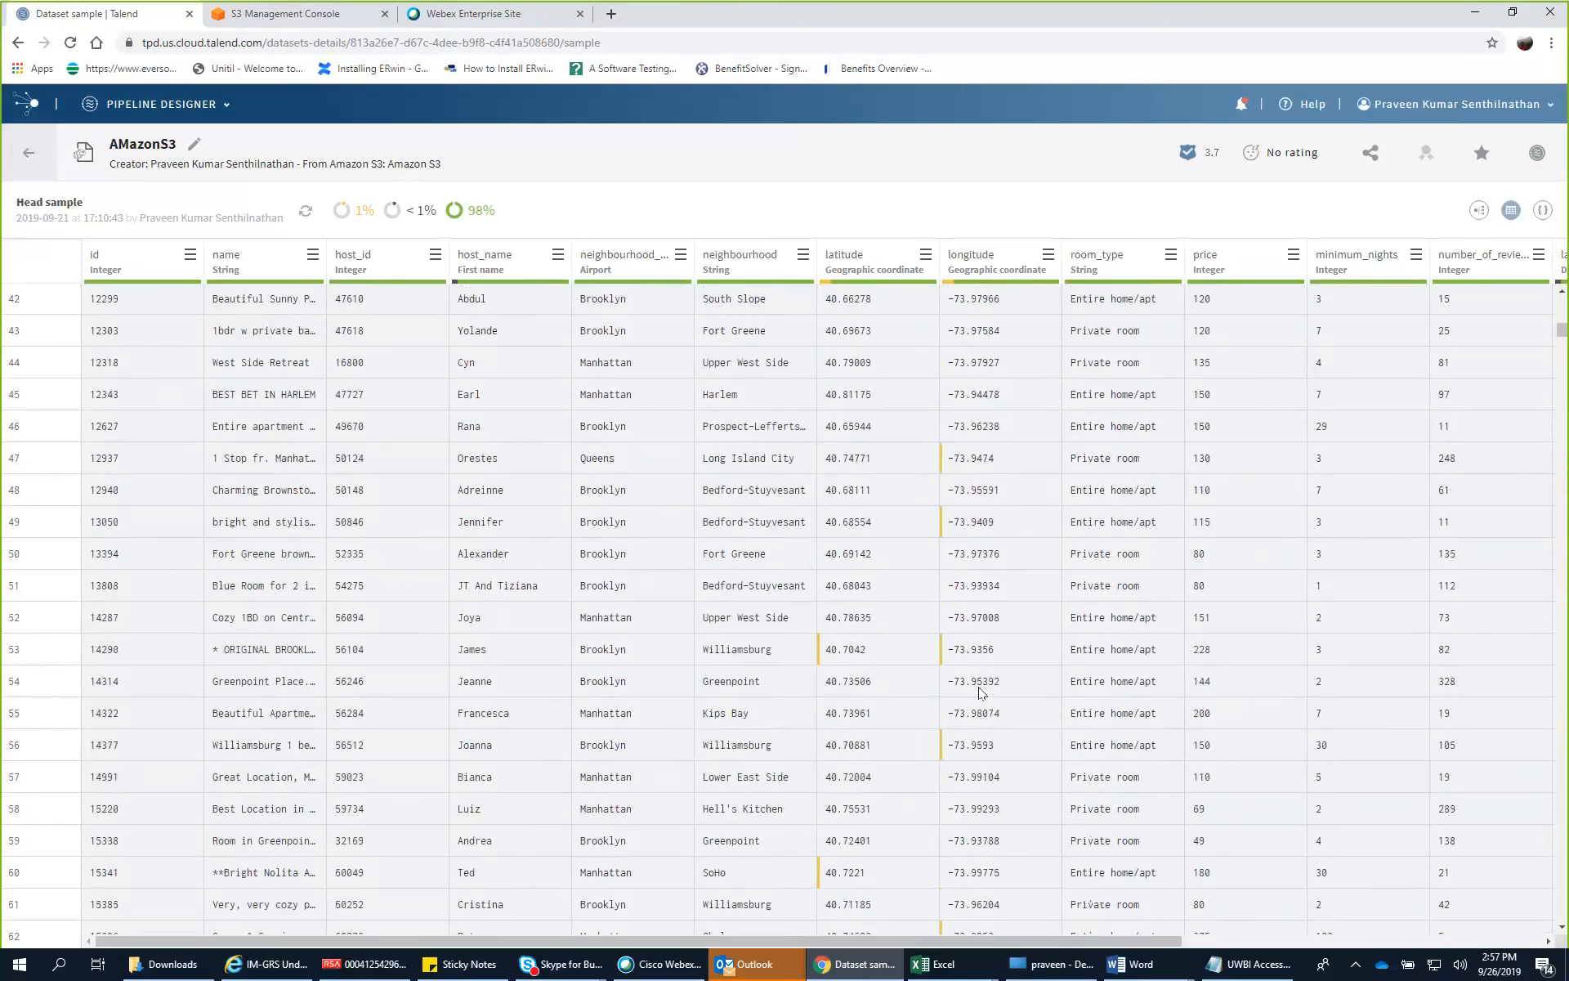
{"action": "scroll", "coordinate": [981, 692], "scroll_direction": "down", "scroll_amount": 2}
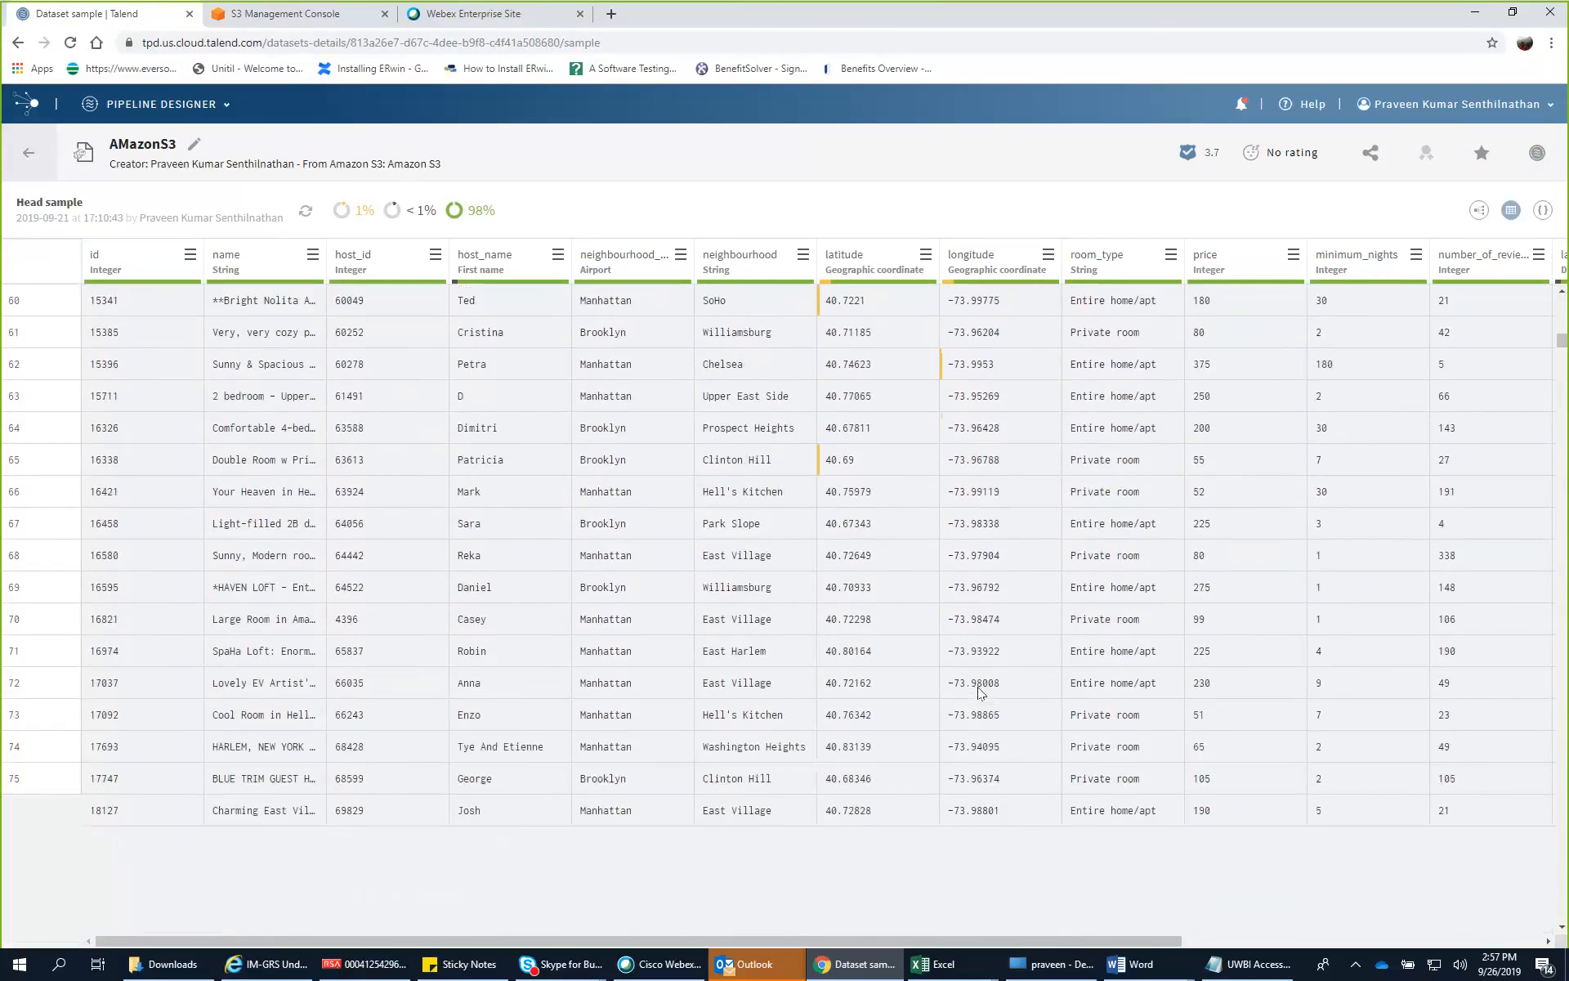
{"action": "scroll", "coordinate": [981, 692], "scroll_direction": "down", "scroll_amount": 2}
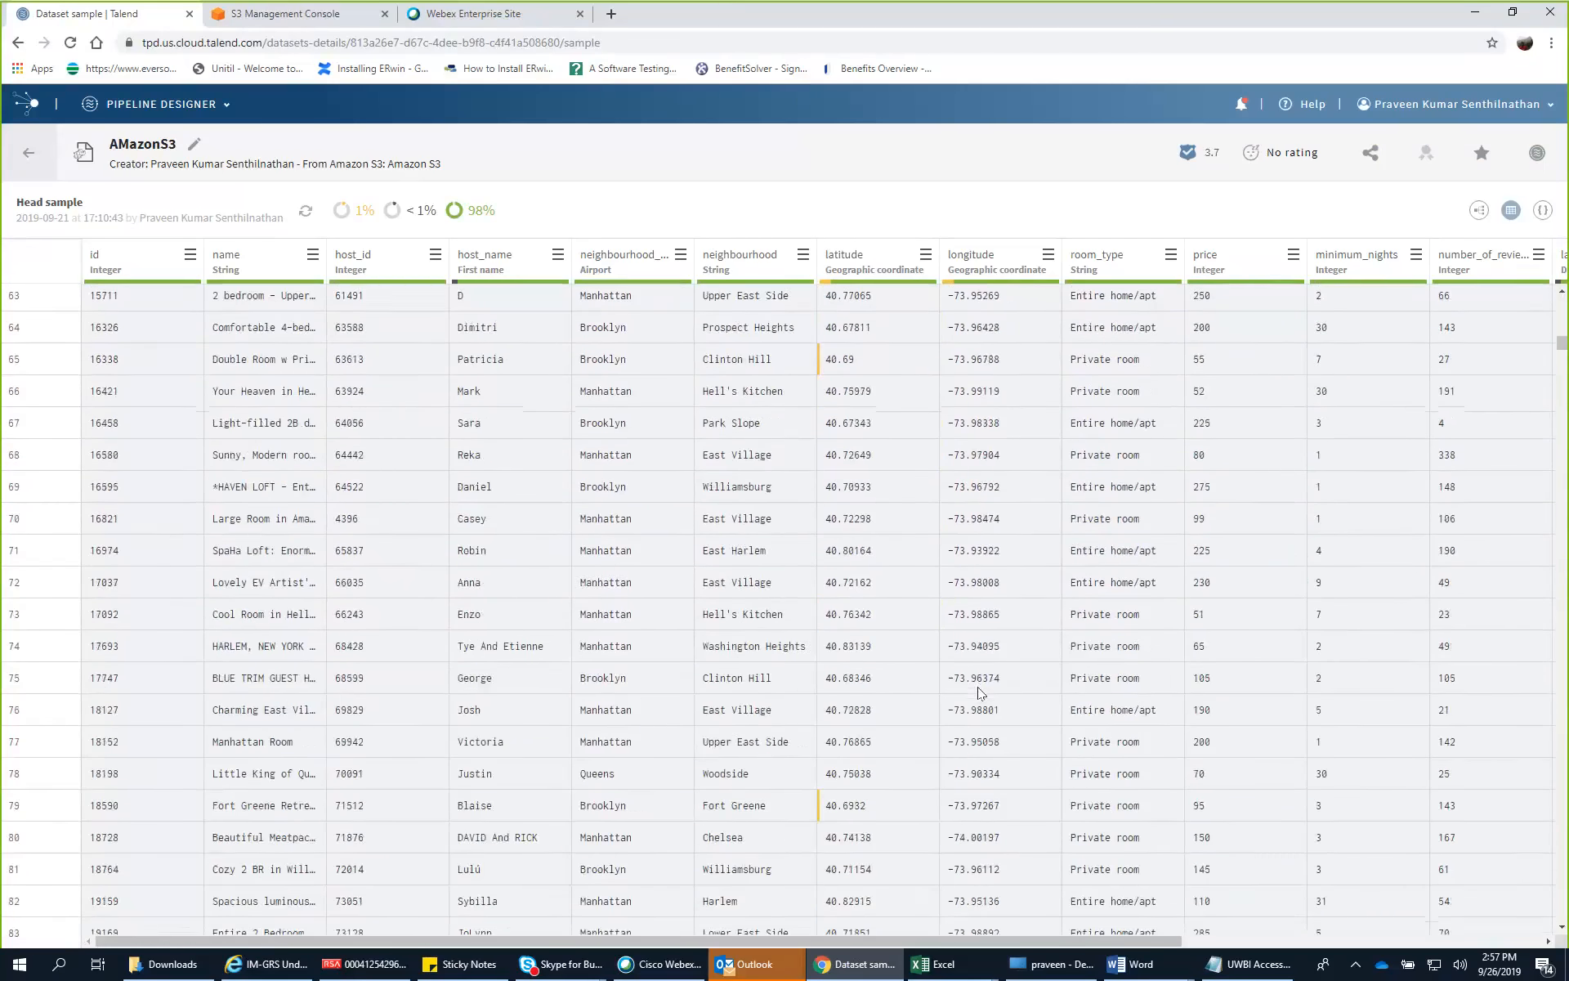
{"action": "scroll", "coordinate": [980, 692], "scroll_direction": "up", "scroll_amount": 2}
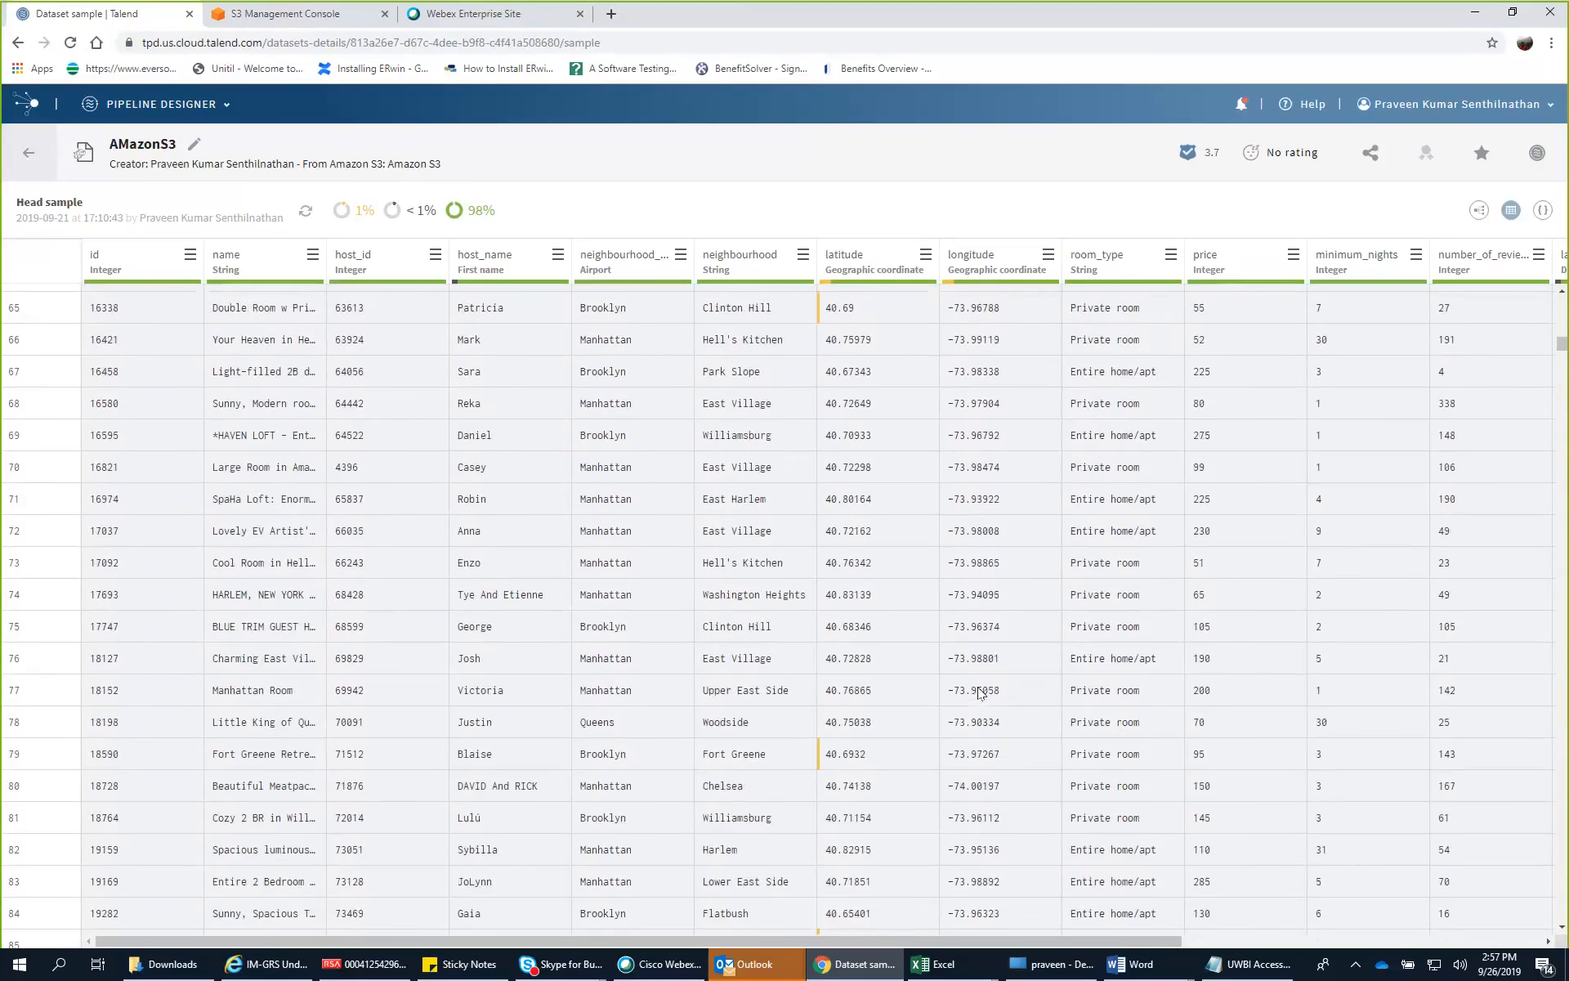
{"action": "scroll", "coordinate": [981, 692], "scroll_direction": "up", "scroll_amount": 15}
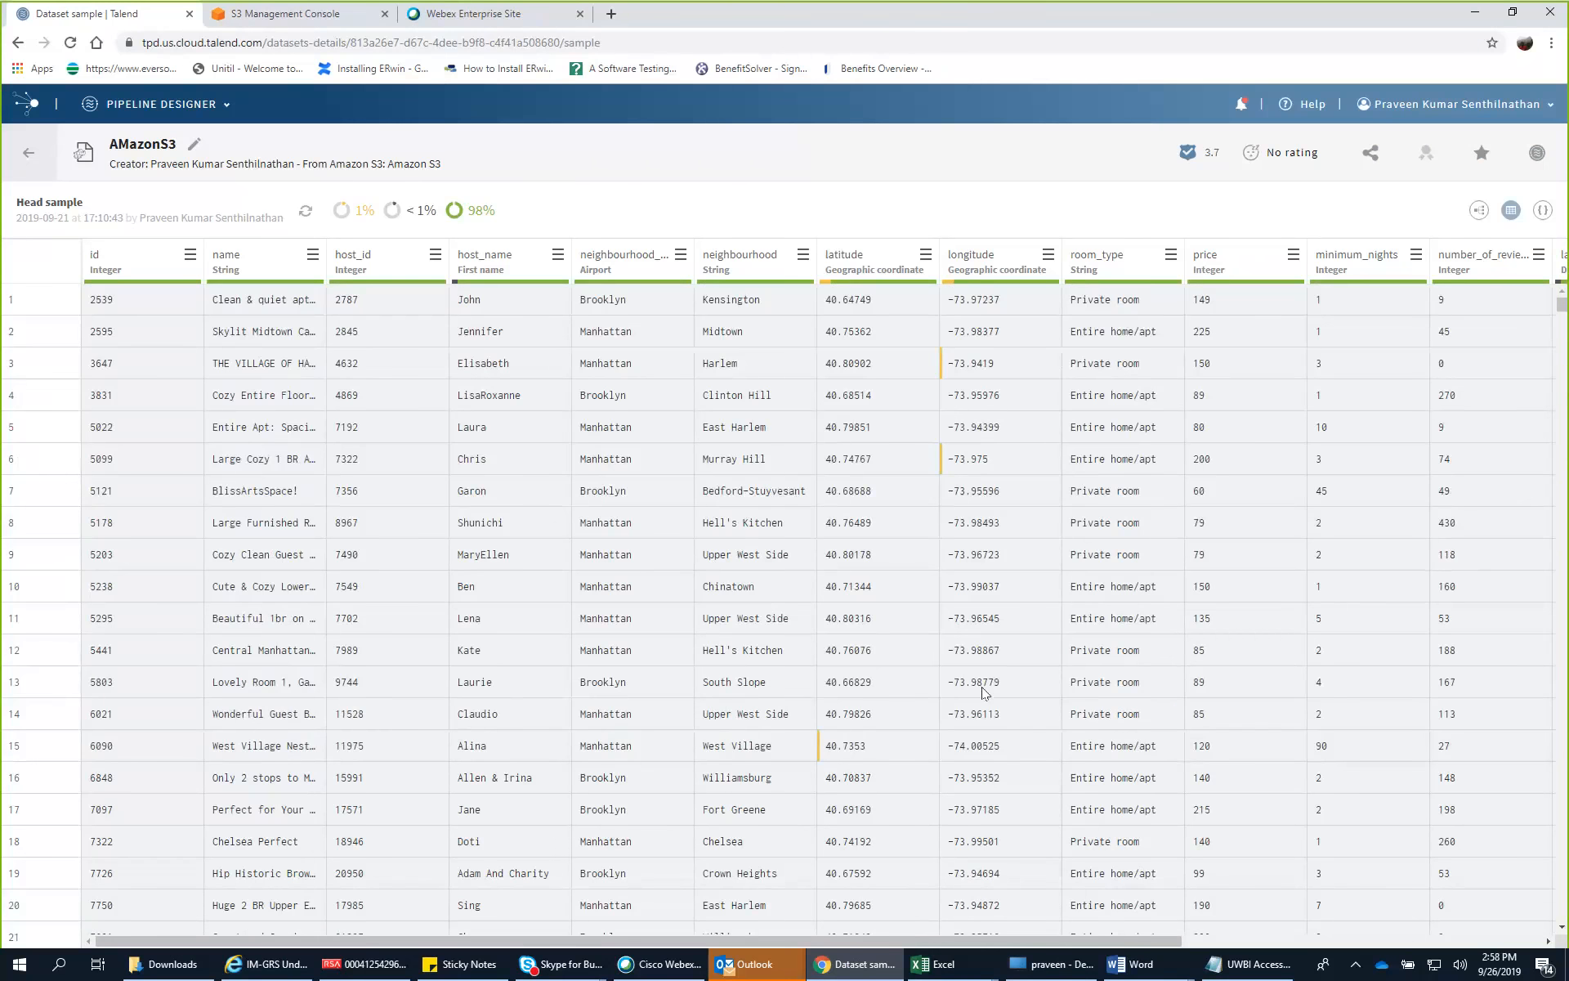
Step: Examine the sample's remaining columns through availability_365, including last_review and reviews per month, and go back to the datasets list
{"action": "left_click_drag", "start_coordinate": [1031, 941], "coordinate": [1353, 940]}
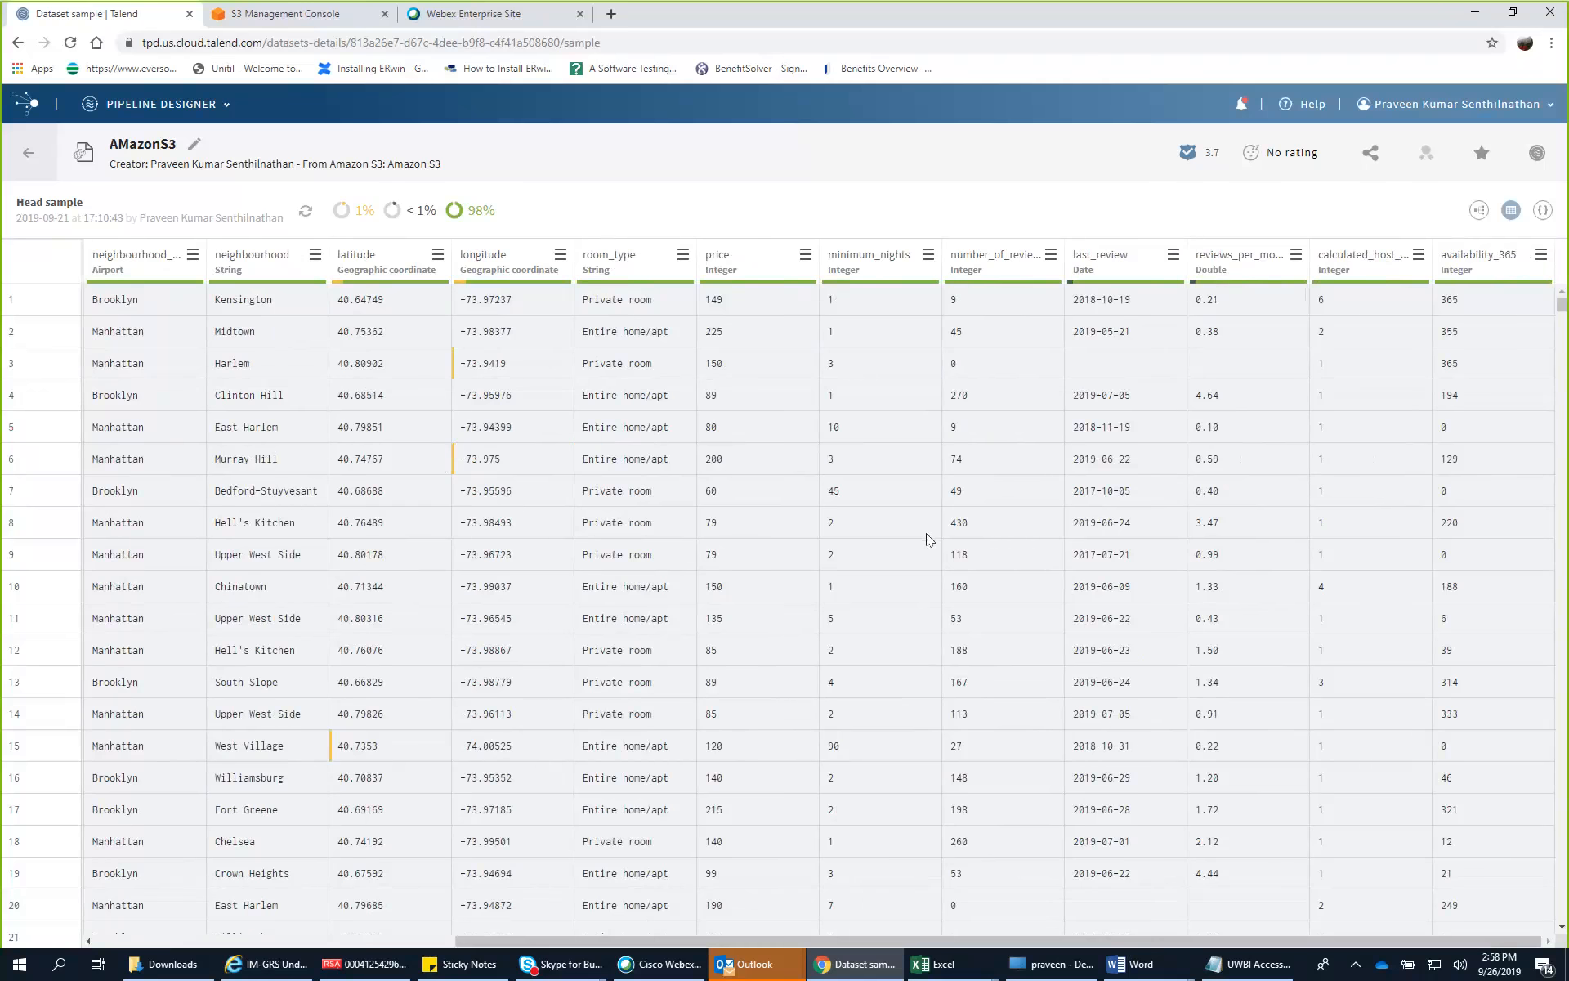
{"action": "scroll", "coordinate": [929, 541], "scroll_direction": "down", "scroll_amount": 4}
{"action": "scroll", "coordinate": [929, 541], "scroll_direction": "down", "scroll_amount": 12}
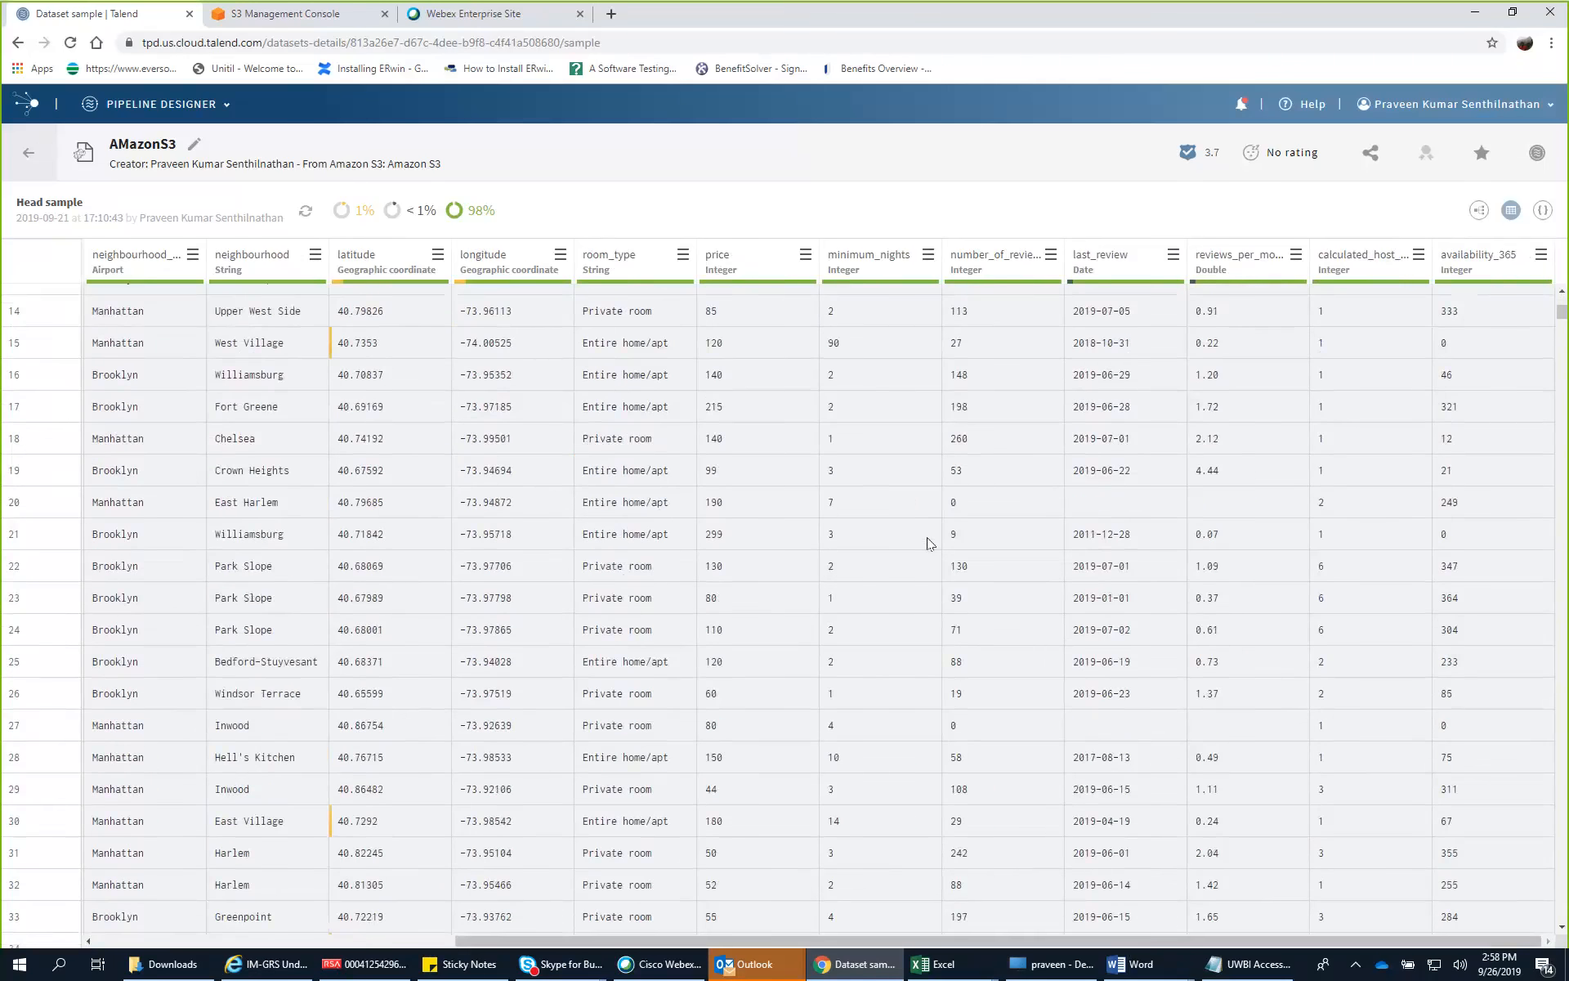
{"action": "scroll", "coordinate": [662, 630], "scroll_direction": "down", "scroll_amount": 1}
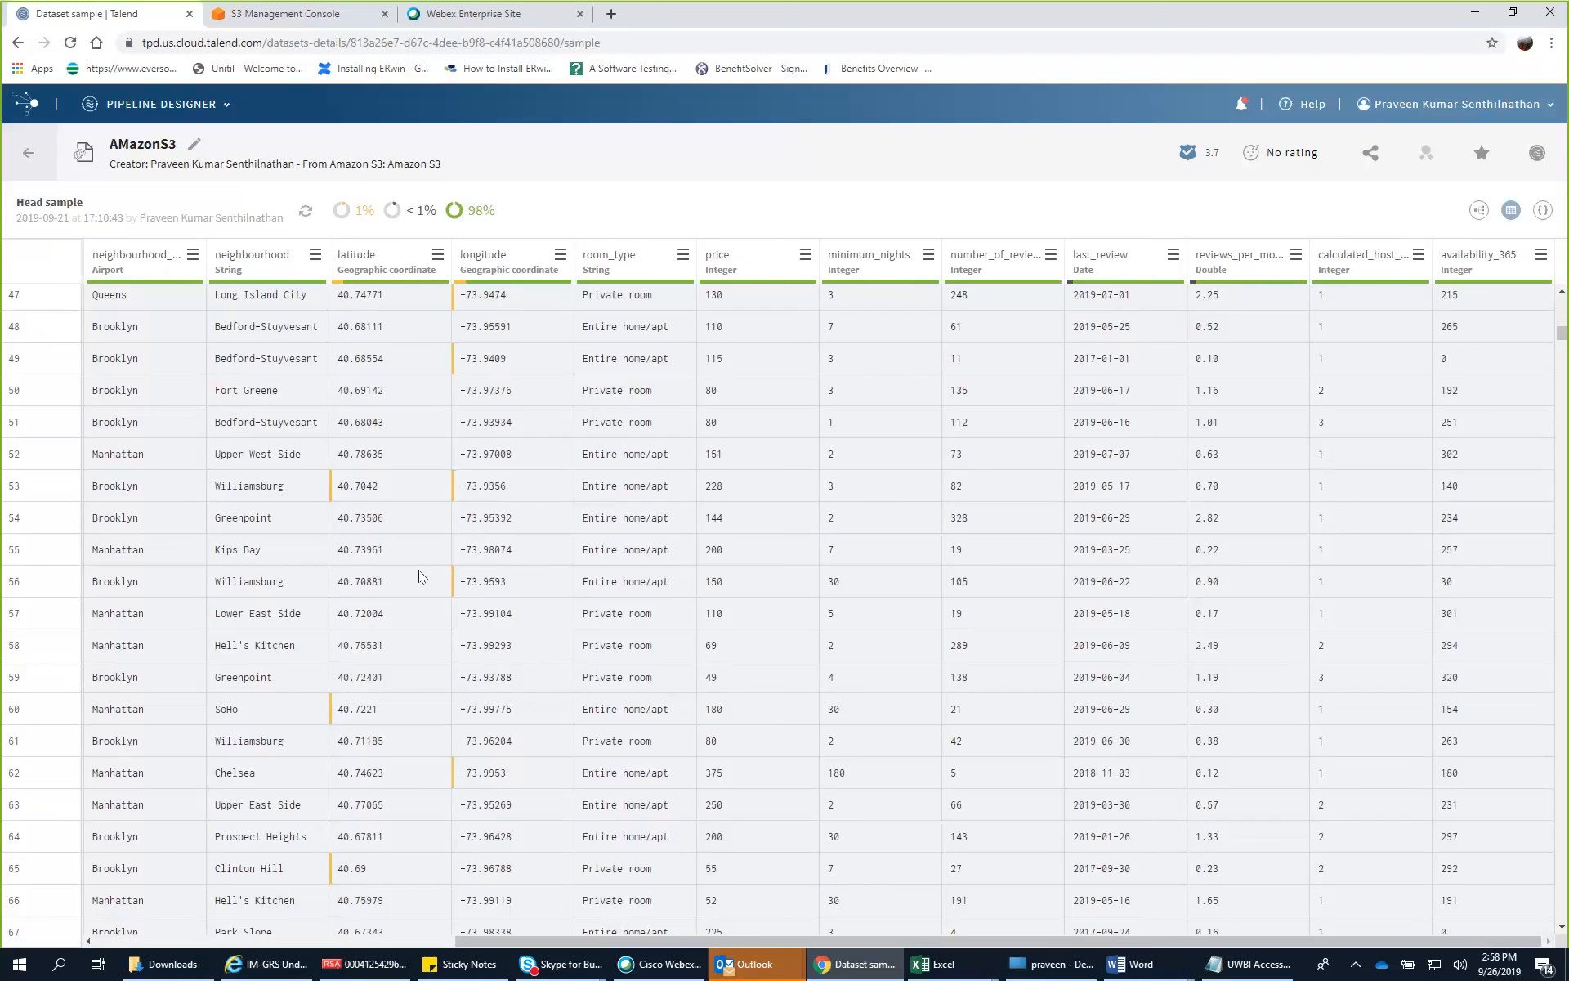
{"action": "scroll", "coordinate": [420, 572], "scroll_direction": "down", "scroll_amount": 1}
{"action": "scroll", "coordinate": [433, 571], "scroll_direction": "down", "scroll_amount": 2}
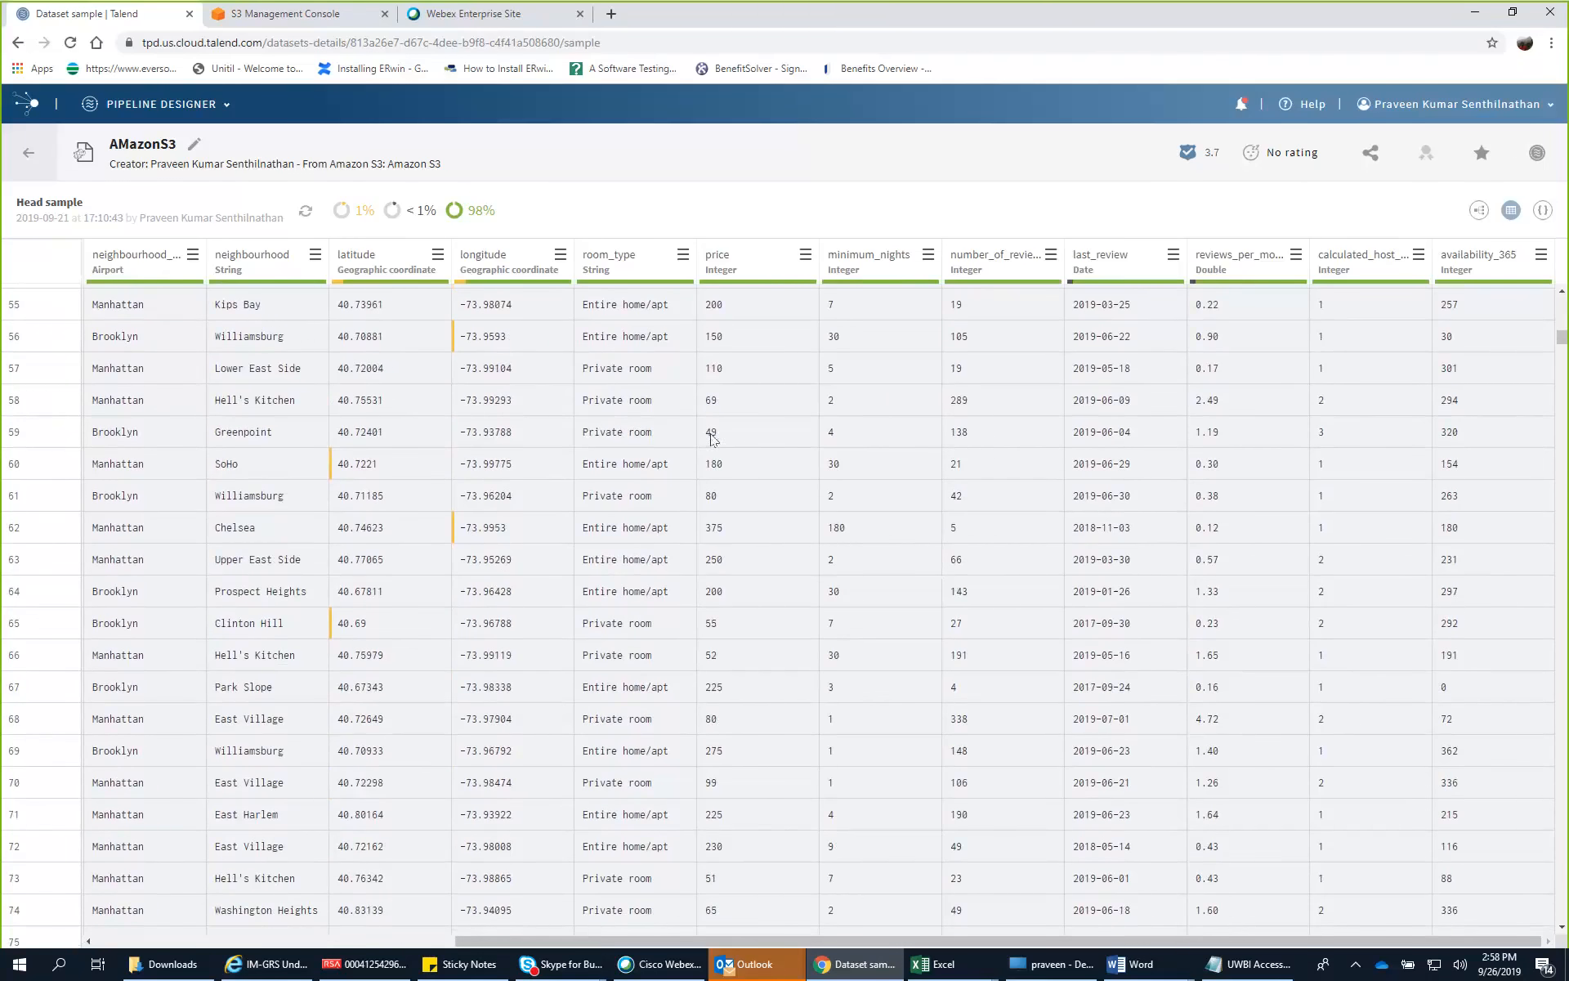
{"action": "left_click", "coordinate": [24, 156]}
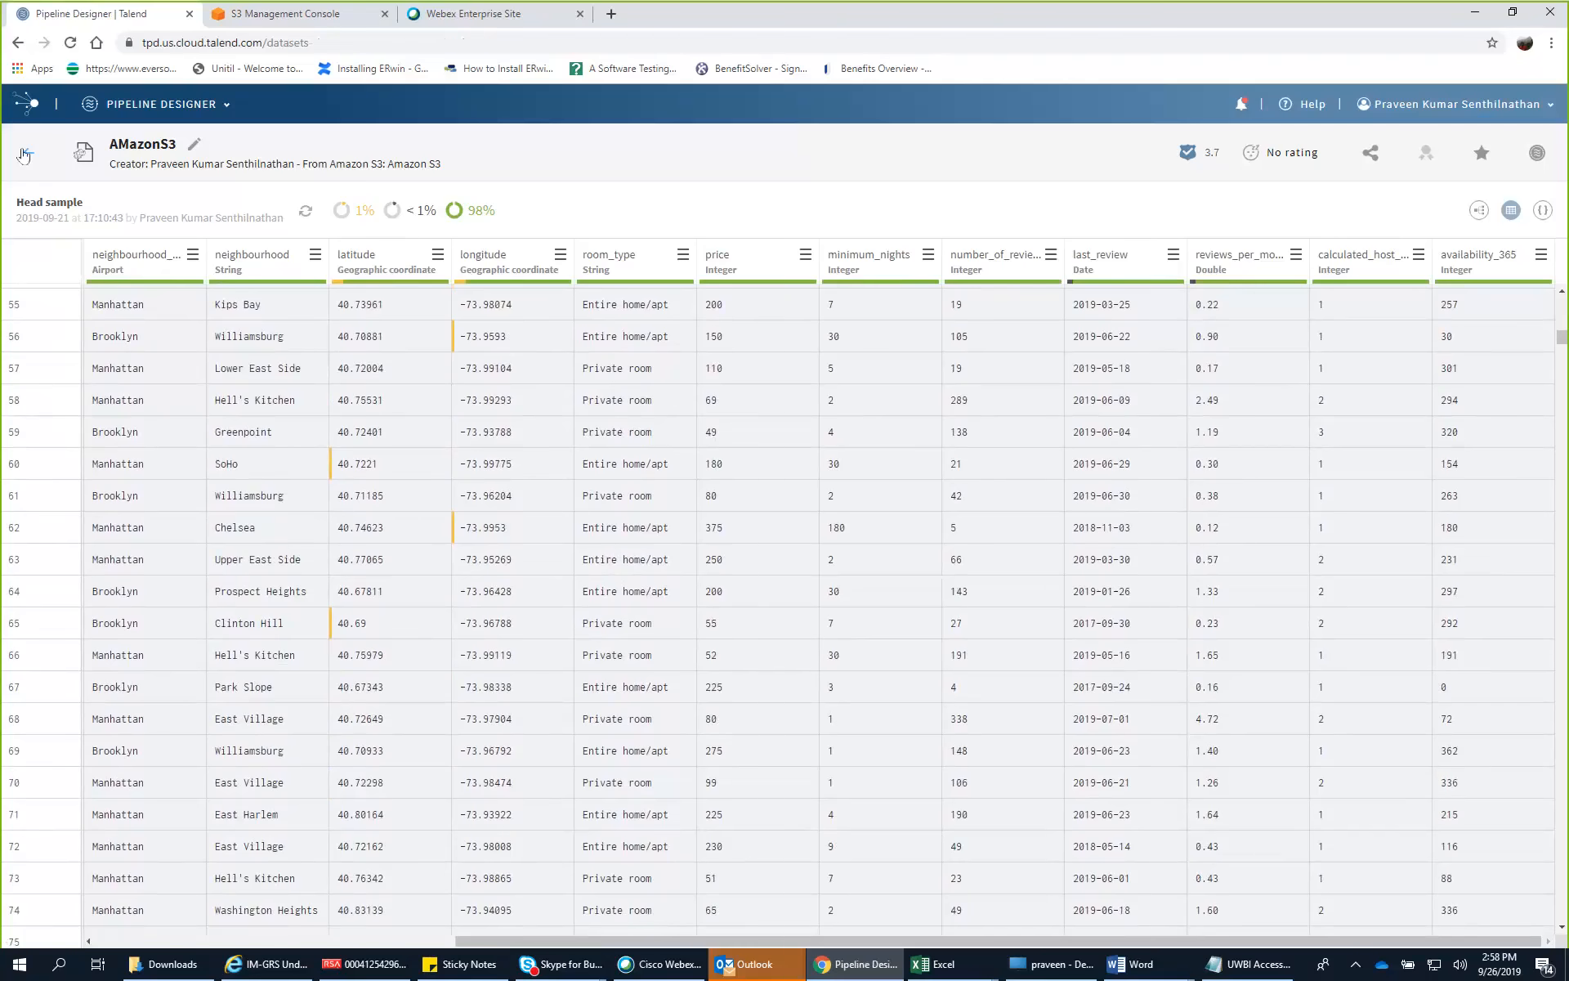